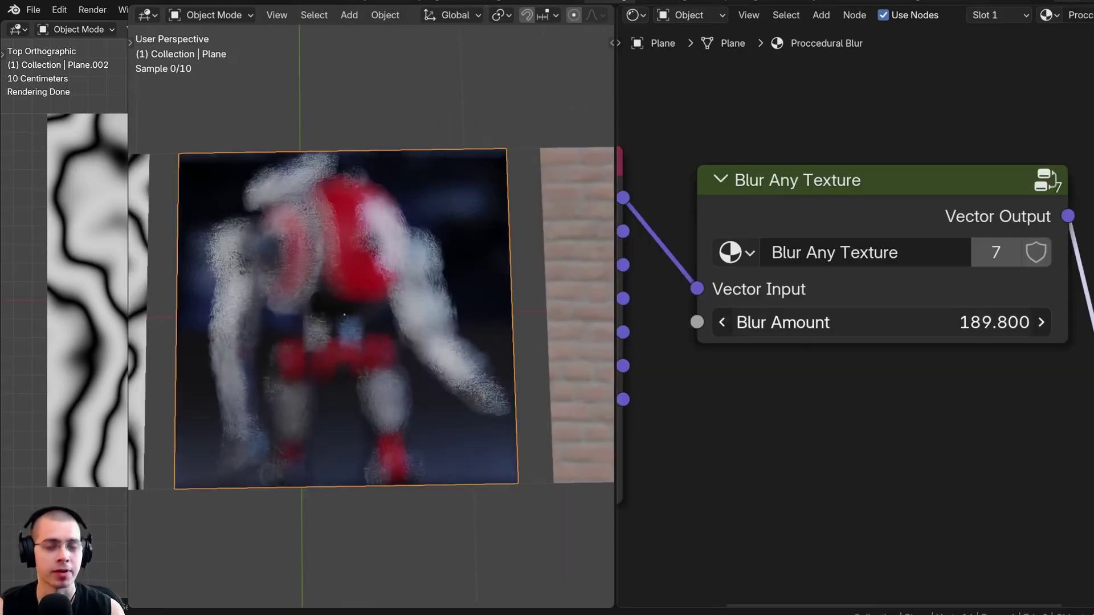
Increase the Blur Amount of the Blur Any Texture node on the robot image plane.
{"action": "left_click_drag", "start_coordinate": [883, 323], "coordinate": [940, 323]}
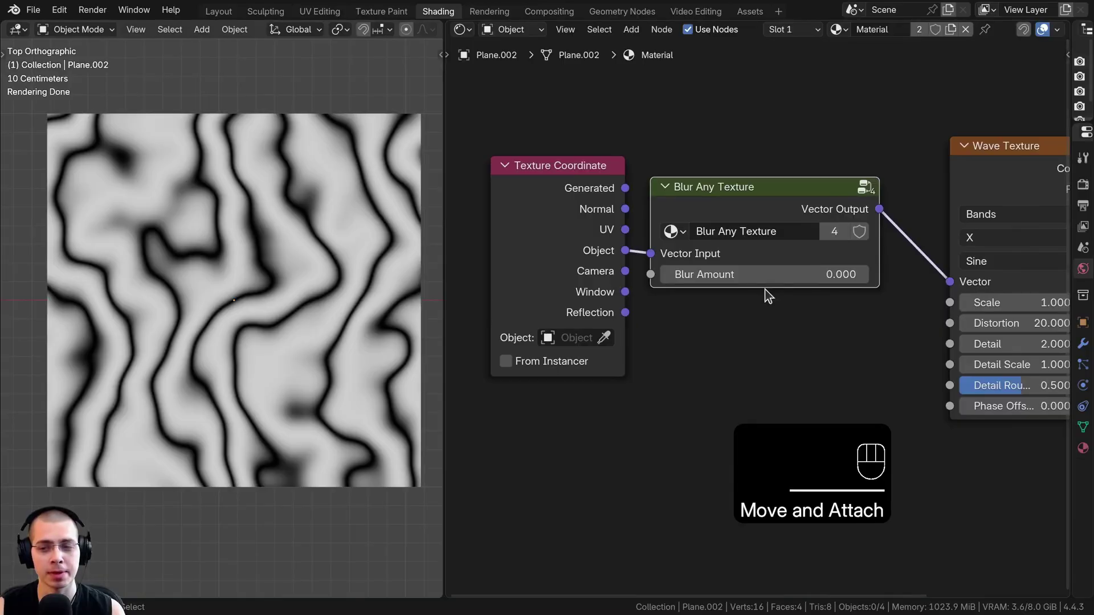
Rearrange the Texture Coordinate, Blur Any Texture and Wave Texture nodes so they are clearly spaced in the wave material.
{"action": "scroll", "coordinate": [767, 293], "scroll_direction": "down", "scroll_amount": 2}
{"action": "scroll", "coordinate": [1020, 206], "scroll_direction": "up", "scroll_amount": 2}
{"action": "left_click_drag", "start_coordinate": [948, 202], "coordinate": [924, 200]}
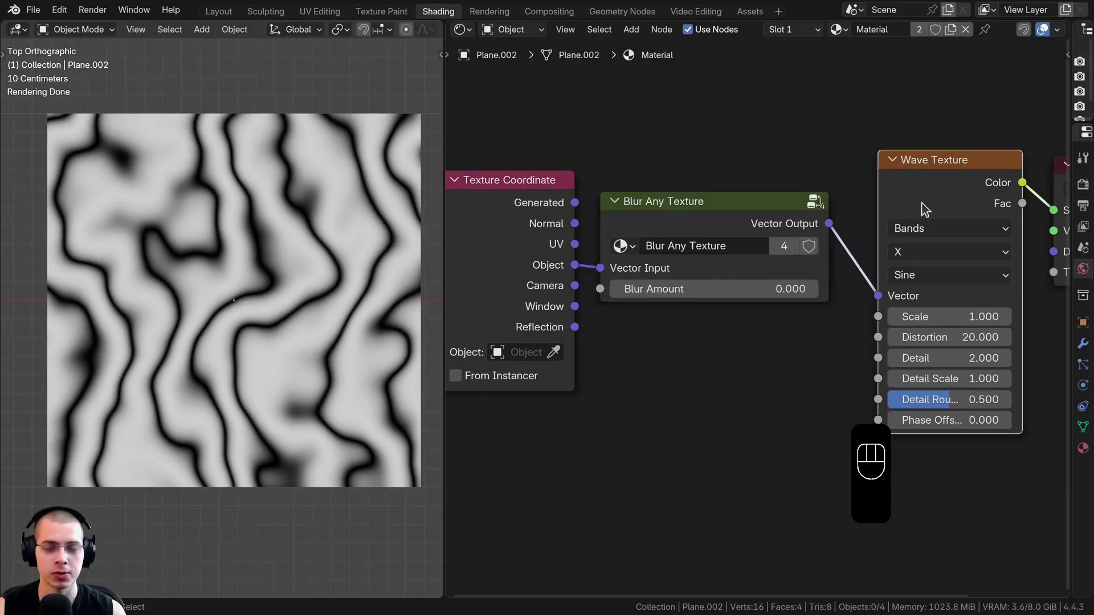
{"action": "middle_click_drag", "start_coordinate": [817, 288], "coordinate": [823, 289]}
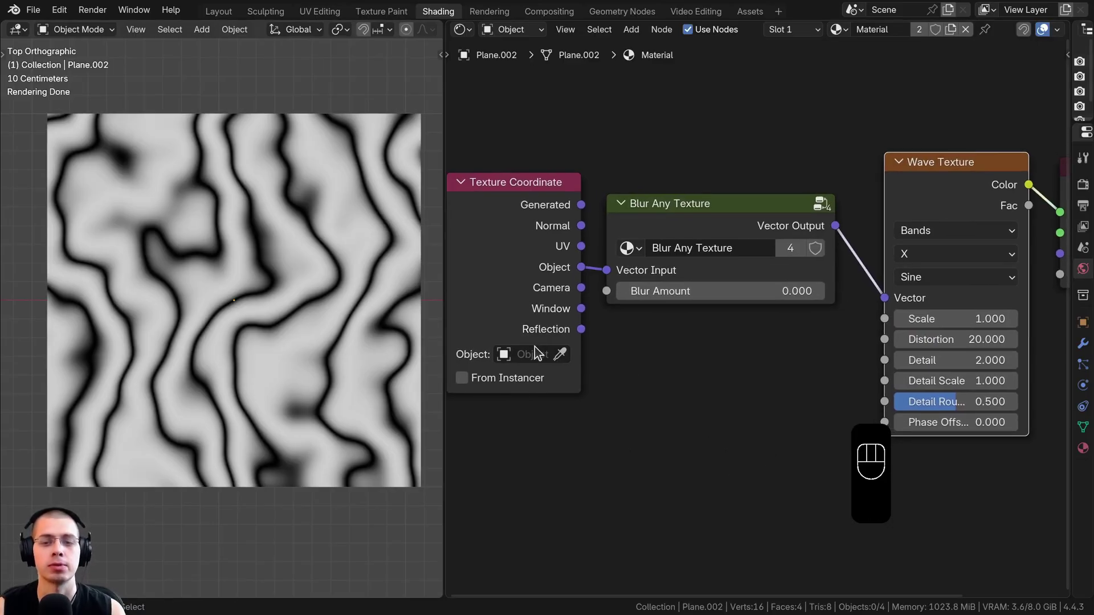
{"action": "mouse_move", "coordinate": [950, 185]}
{"action": "left_mouse_down"}
{"action": "mouse_move", "coordinate": [958, 147]}
{"action": "mouse_move", "coordinate": [957, 166]}
{"action": "left_mouse_up"}
{"action": "middle_click_drag", "start_coordinate": [543, 363], "coordinate": [585, 353]}
{"action": "left_click_drag", "start_coordinate": [568, 248], "coordinate": [513, 240]}
{"action": "left_click_drag", "start_coordinate": [764, 207], "coordinate": [744, 193]}
{"action": "middle_click_drag", "start_coordinate": [737, 205], "coordinate": [712, 214]}
{"action": "scroll", "coordinate": [699, 313], "scroll_direction": "up", "scroll_amount": 1}
{"action": "mouse_move", "coordinate": [698, 216]}
{"action": "left_mouse_down"}
{"action": "mouse_move", "coordinate": [721, 244]}
{"action": "mouse_move", "coordinate": [712, 216]}
{"action": "left_mouse_up"}
{"action": "scroll", "coordinate": [530, 245], "scroll_direction": "down", "scroll_amount": 2}
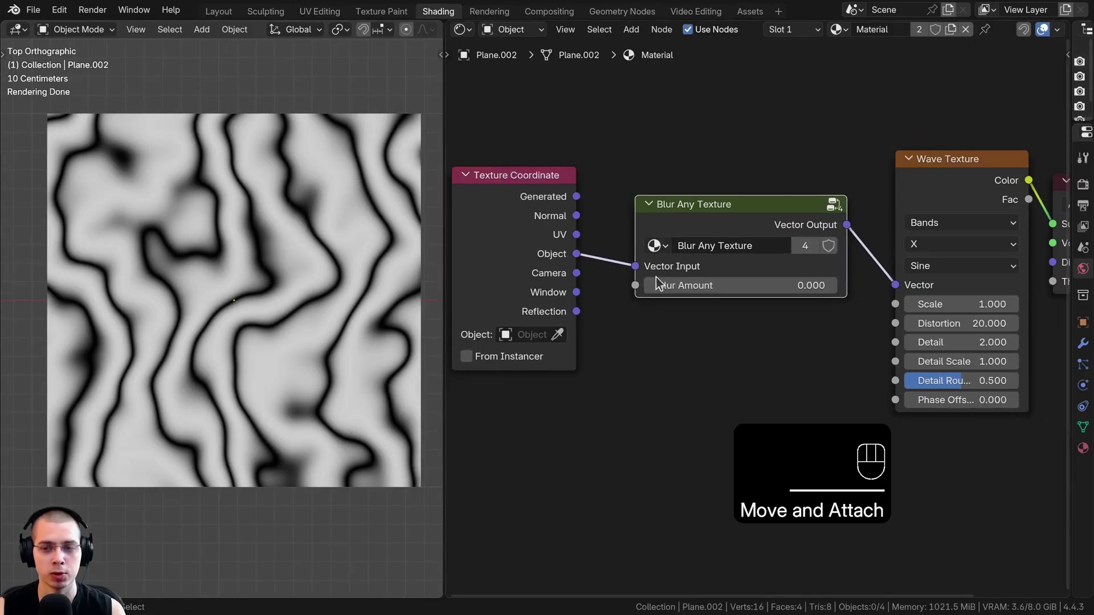
Set the Blur Amount of the wave material's Blur Any Texture node to 265 and reposition the Texture Coordinate node.
{"action": "left_click_drag", "start_coordinate": [699, 285], "coordinate": [824, 284]}
{"action": "left_click_drag", "start_coordinate": [515, 239], "coordinate": [578, 230]}
{"action": "middle_click_drag", "start_coordinate": [583, 224], "coordinate": [609, 224]}
{"action": "left_click_drag", "start_coordinate": [582, 226], "coordinate": [516, 234]}
{"action": "middle_click_drag", "start_coordinate": [669, 268], "coordinate": [707, 254]}
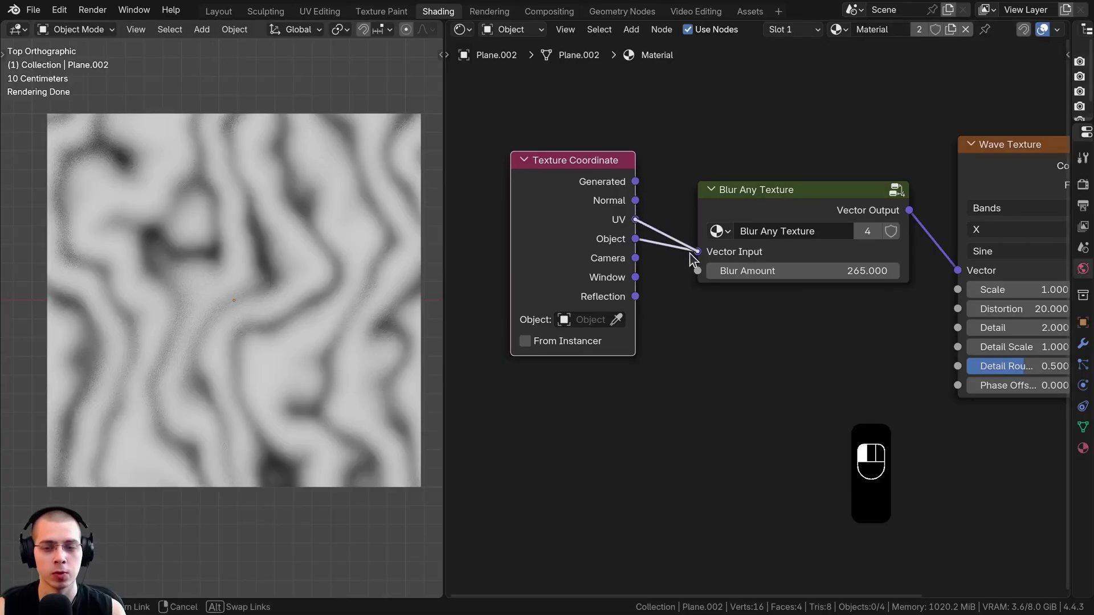
Try the UV and Generated coordinates as the Vector Input of the Blur Any Texture node.
{"action": "left_click_drag", "start_coordinate": [692, 260], "coordinate": [691, 255]}
{"action": "scroll", "coordinate": [1020, 239], "scroll_direction": "right", "scroll_amount": 2, "text": "ctrl"}
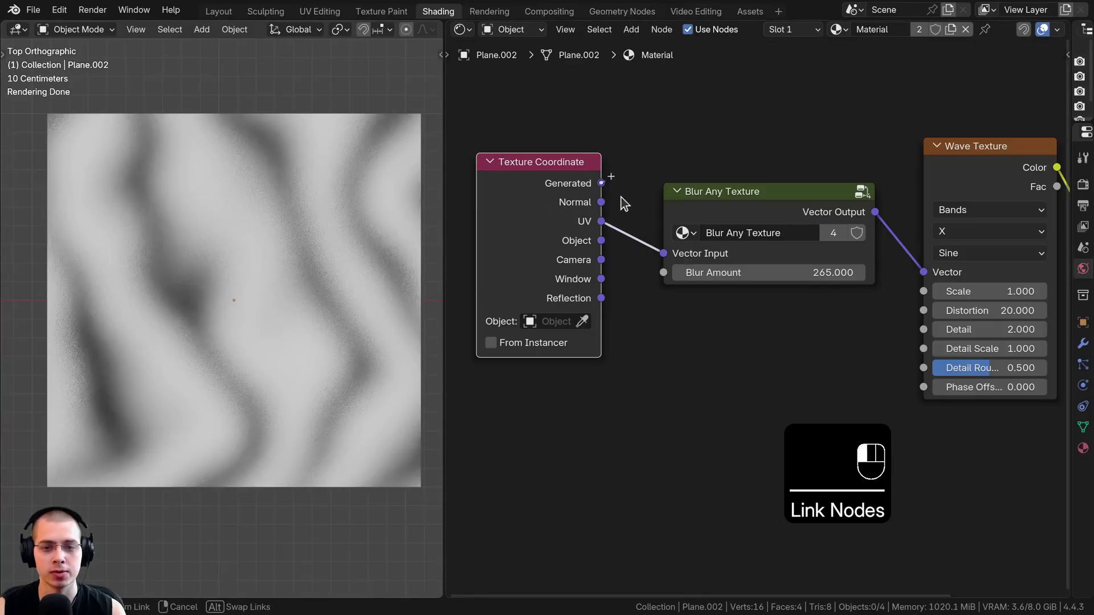
{"action": "left_click_drag", "start_coordinate": [624, 203], "coordinate": [664, 254]}
Set the wave material's Blur Amount to 218.1 and copy the Blur Any Texture node.
{"action": "left_click_drag", "start_coordinate": [788, 268], "coordinate": [718, 267]}
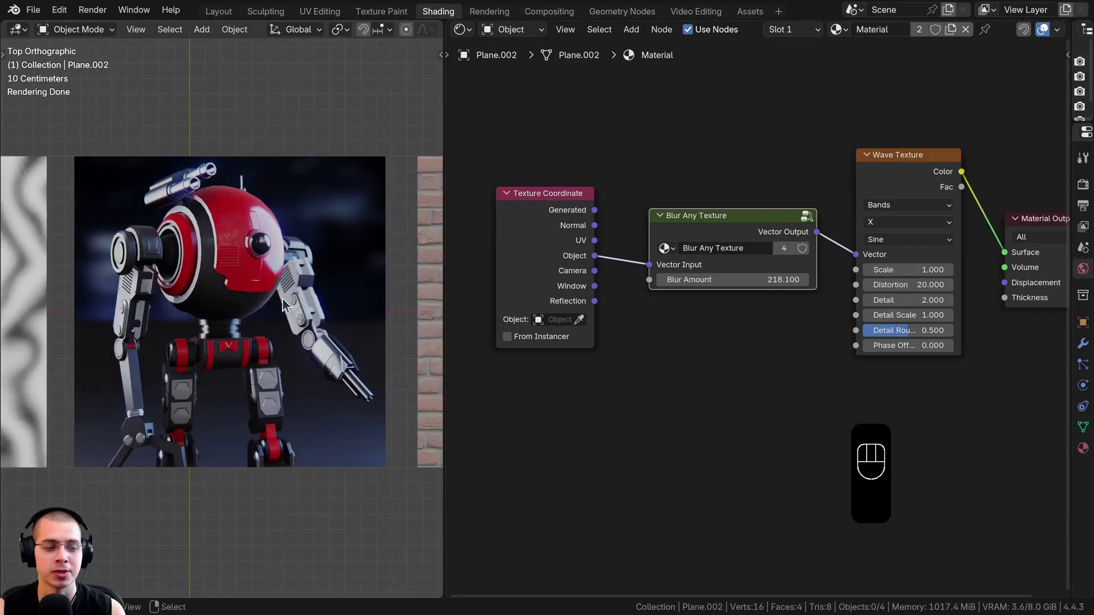
{"action": "middle_click_drag", "start_coordinate": [286, 300], "coordinate": [297, 300], "text": "shift"}
{"action": "scroll", "coordinate": [135, 378], "scroll_direction": "down", "scroll_amount": 1}
{"action": "middle_click_drag", "start_coordinate": [134, 379], "coordinate": [209, 375], "text": "shift"}
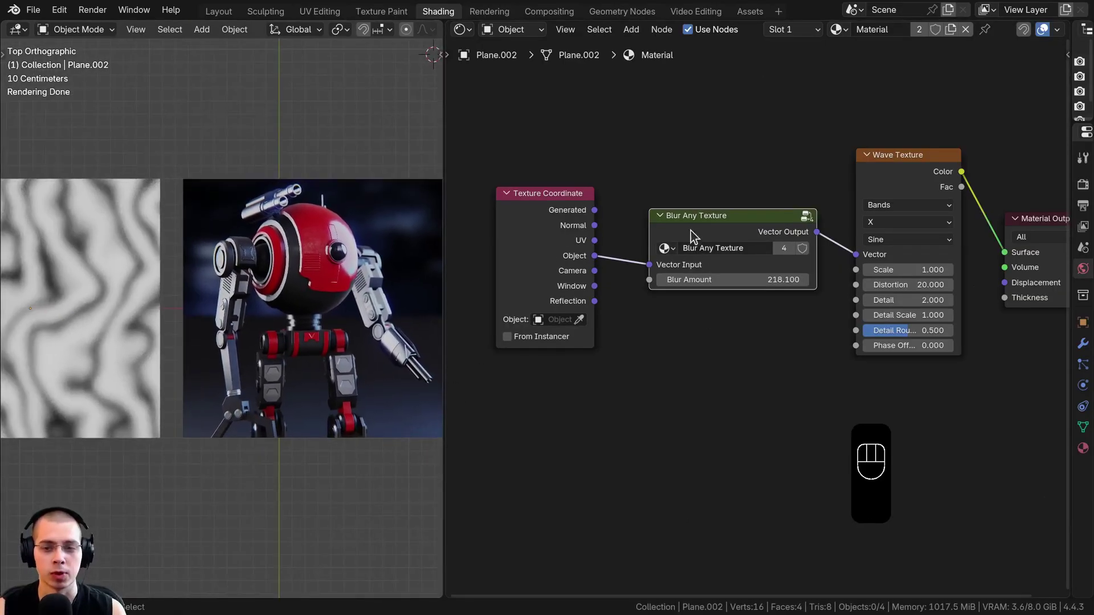
{"action": "left_click_drag", "start_coordinate": [716, 228], "coordinate": [702, 223]}
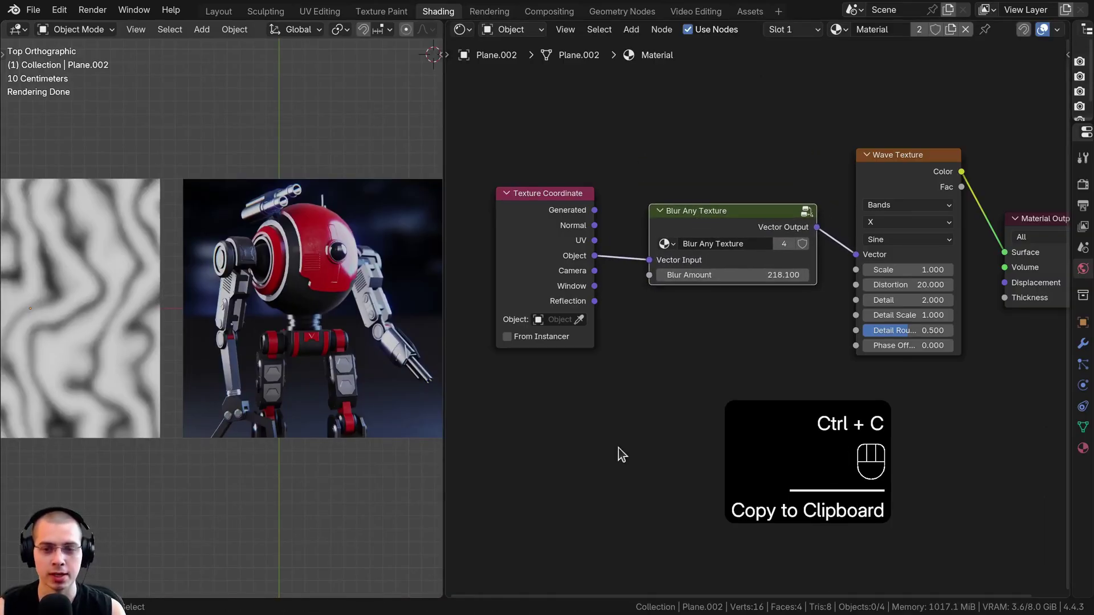
Select the robot image plane and paste the blur node between its Texture Coordinate and Thumbnail Square.jpg nodes.
{"action": "scroll", "coordinate": [237, 275], "scroll_direction": "up", "scroll_amount": 3}
{"action": "left_click", "coordinate": [264, 272]}
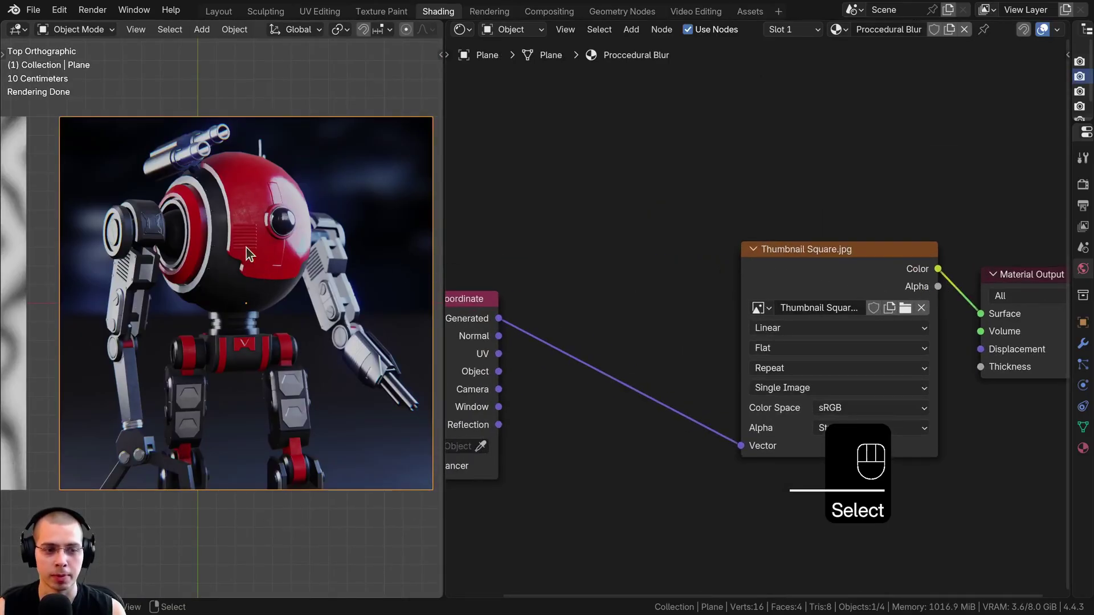
{"action": "scroll", "coordinate": [727, 285], "scroll_direction": "down", "scroll_amount": 1}
{"action": "middle_click_drag", "start_coordinate": [621, 341], "coordinate": [693, 325]}
{"action": "left_click_drag", "start_coordinate": [564, 342], "coordinate": [548, 321]}
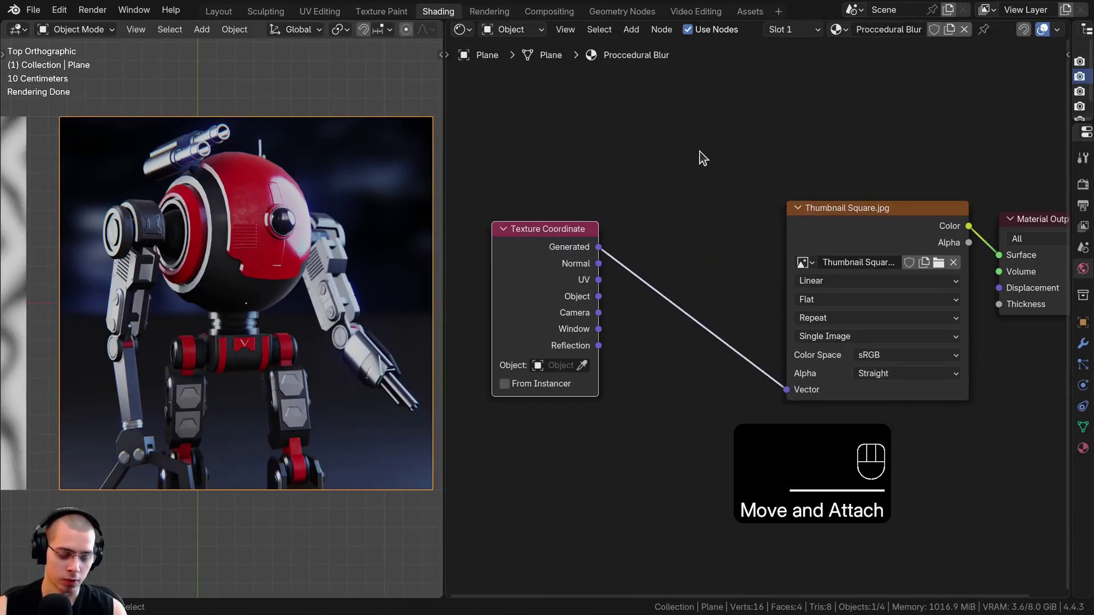
{"action": "key", "text": "ctrl+v"}
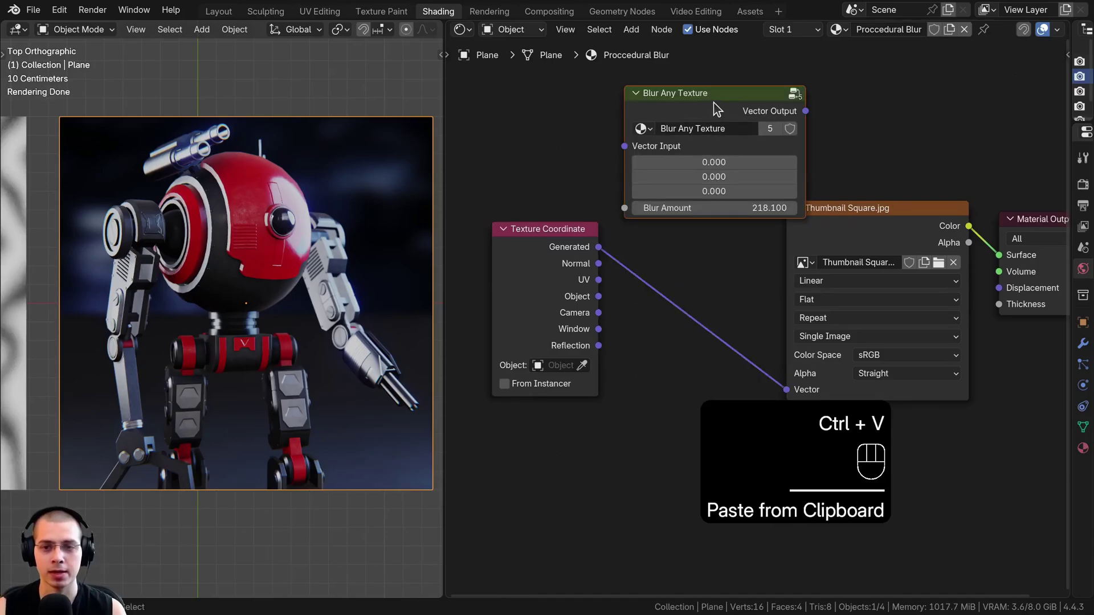
{"action": "left_click_drag", "start_coordinate": [716, 108], "coordinate": [724, 251]}
Tidy the robot material's nodes and lower the Blur Amount of its Blur Any Texture node.
{"action": "left_click", "coordinate": [548, 258]}
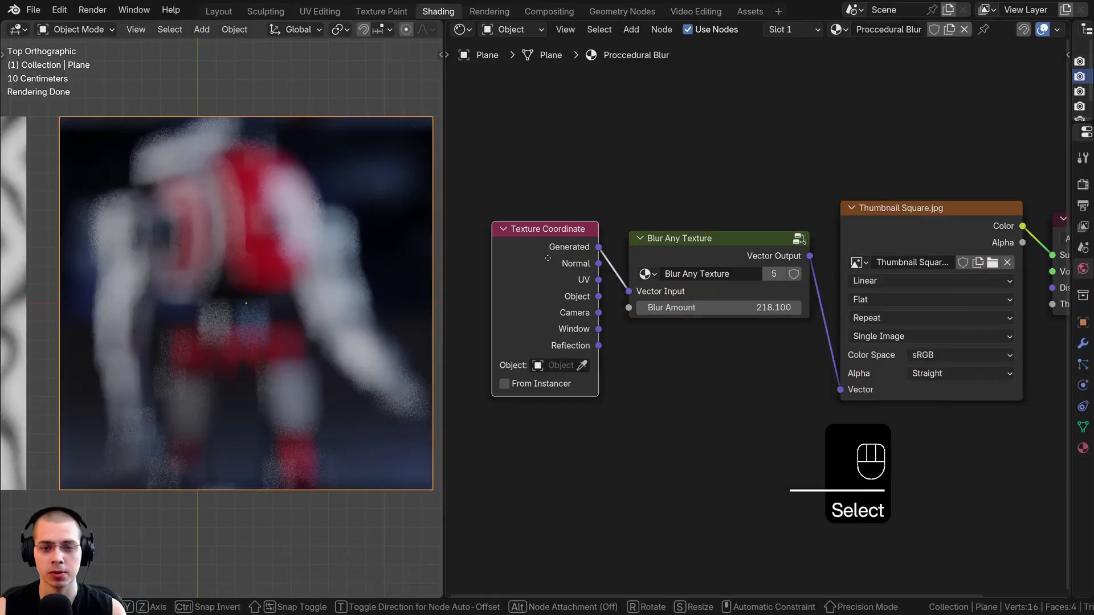
{"action": "left_click_drag", "start_coordinate": [548, 258], "coordinate": [541, 258]}
{"action": "left_click_drag", "start_coordinate": [941, 216], "coordinate": [940, 205]}
{"action": "scroll", "coordinate": [1037, 278], "scroll_direction": "up", "scroll_amount": 1}
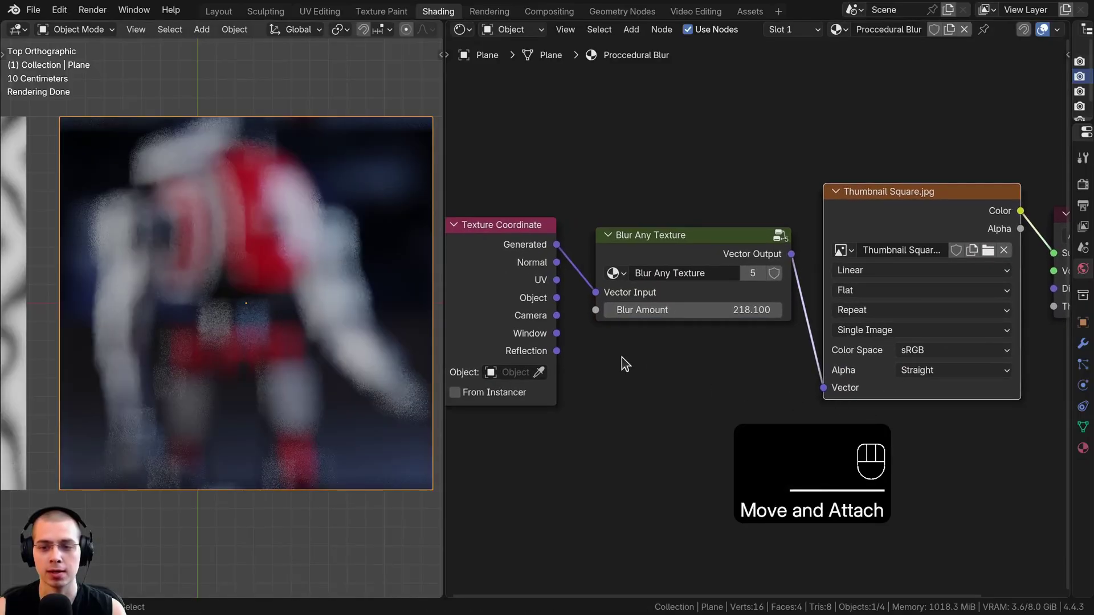
{"action": "scroll", "coordinate": [625, 363], "scroll_direction": "up", "scroll_amount": 1}
{"action": "left_click_drag", "start_coordinate": [656, 308], "coordinate": [629, 307]}
Select the brick wall plane to bring up its material nodes.
{"action": "scroll", "coordinate": [228, 370], "scroll_direction": "down", "scroll_amount": 6}
{"action": "middle_click_drag", "start_coordinate": [296, 354], "coordinate": [303, 241], "text": "shift"}
{"action": "scroll", "coordinate": [207, 355], "scroll_direction": "up", "scroll_amount": 4}
{"action": "scroll", "coordinate": [286, 230], "scroll_direction": "up", "scroll_amount": 2}
{"action": "left_click", "coordinate": [286, 230]}
{"action": "scroll", "coordinate": [259, 289], "scroll_direction": "down", "scroll_amount": 1}
{"action": "scroll", "coordinate": [841, 258], "scroll_direction": "down", "scroll_amount": 4}
{"action": "middle_click_drag", "start_coordinate": [842, 257], "coordinate": [963, 252]}
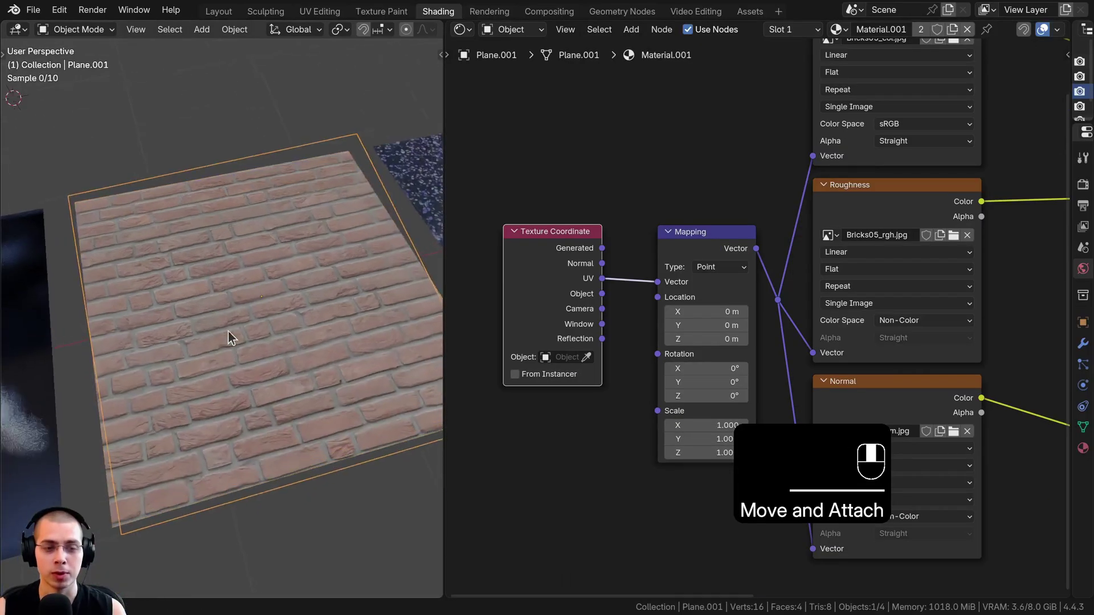
Make room before the brick material's Mapping node and paste the blur node between Texture Coordinate and Mapping.
{"action": "scroll", "coordinate": [658, 248], "scroll_direction": "up", "scroll_amount": 3}
{"action": "scroll", "coordinate": [678, 247], "scroll_direction": "down", "scroll_amount": 5}
{"action": "left_click_drag", "start_coordinate": [713, 247], "coordinate": [694, 240]}
{"action": "left_click_drag", "start_coordinate": [573, 368], "coordinate": [504, 369]}
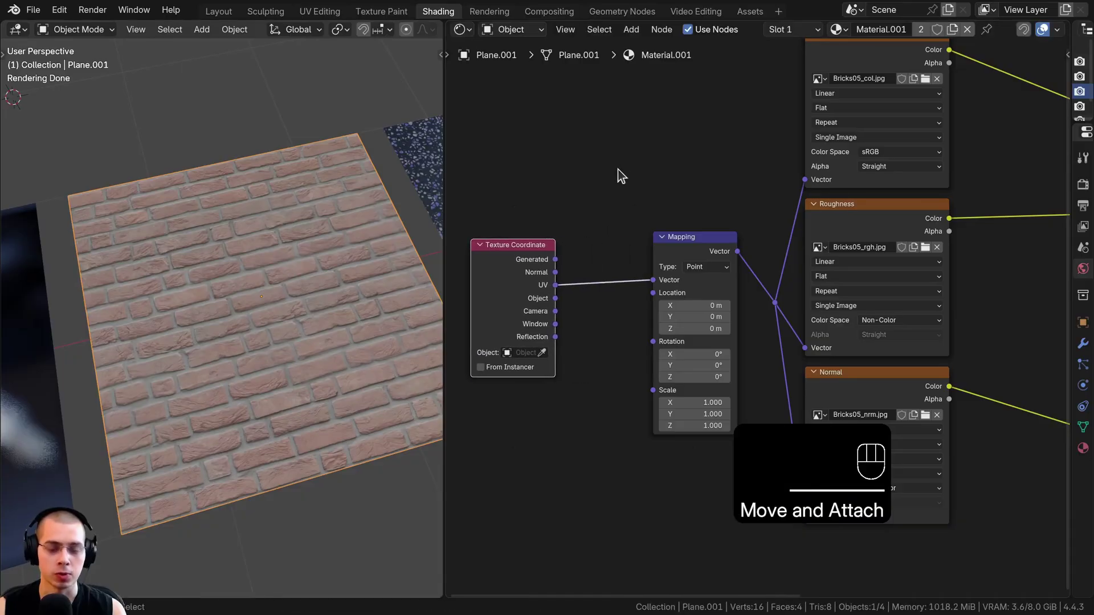
{"action": "key", "text": "ctrl+v"}
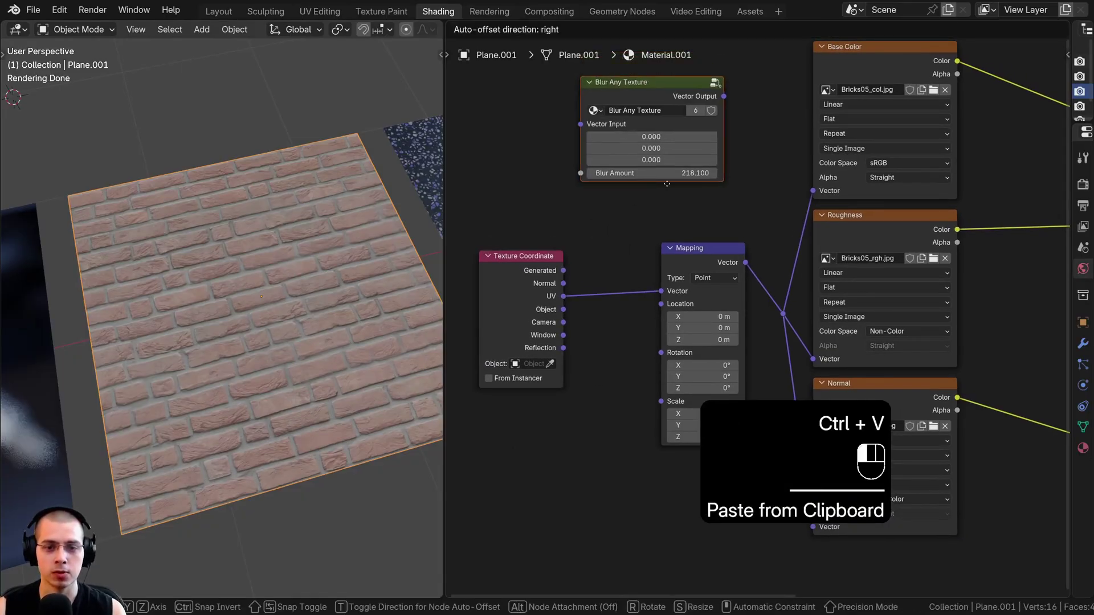
{"action": "left_click", "coordinate": [662, 371]}
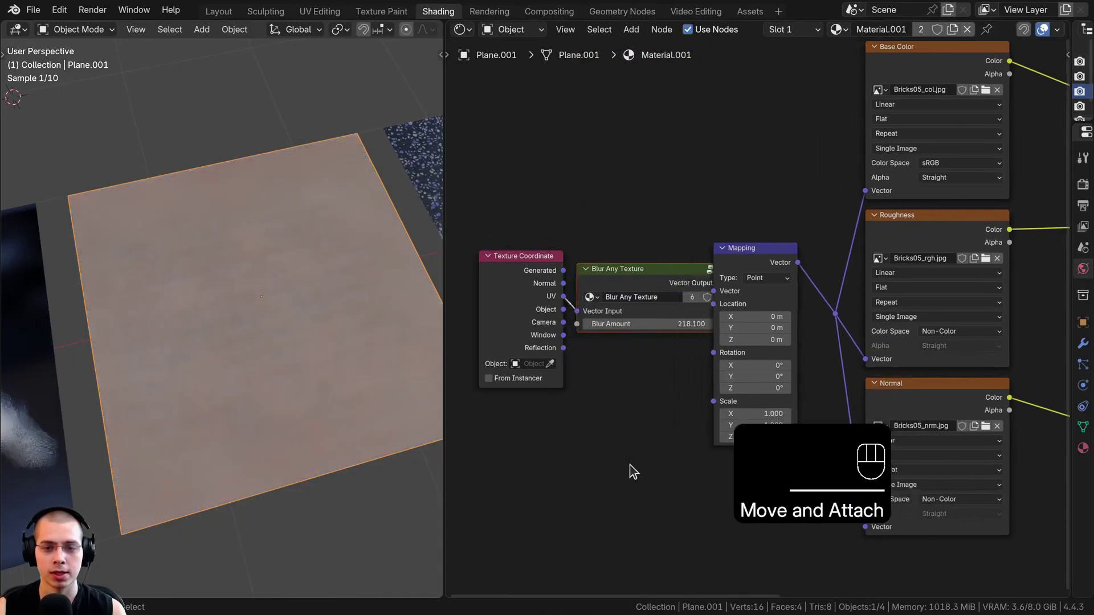
Set the Blur Amount of the brick material's Blur Any Texture node to 0.
{"action": "mouse_move", "coordinate": [630, 259]}
{"action": "left_mouse_down"}
{"action": "mouse_move", "coordinate": [577, 258]}
{"action": "mouse_move", "coordinate": [649, 257]}
{"action": "mouse_move", "coordinate": [632, 258]}
{"action": "left_mouse_up"}
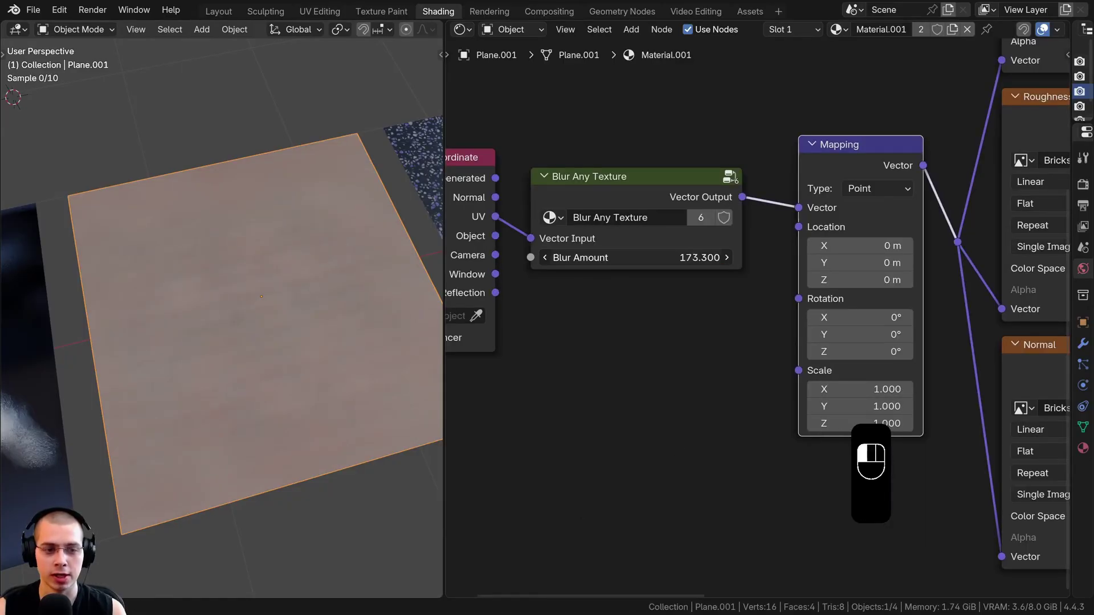
{"action": "left_click", "coordinate": [630, 259]}
{"action": "type", "text": "0"}
{"action": "key", "text": "Return"}
Select the terrazzo plane and open its Terrazzo Tile 2 node group for editing.
{"action": "scroll", "coordinate": [316, 341], "scroll_direction": "down", "scroll_amount": 6}
{"action": "middle_click_drag", "start_coordinate": [317, 341], "coordinate": [97, 279]}
{"action": "scroll", "coordinate": [312, 310], "scroll_direction": "up", "scroll_amount": 2}
{"action": "left_click", "coordinate": [314, 308]}
{"action": "middle_click_drag", "start_coordinate": [314, 304], "coordinate": [271, 291], "text": "shift"}
{"action": "scroll", "coordinate": [273, 291], "scroll_direction": "up", "scroll_amount": 3}
{"action": "scroll", "coordinate": [848, 289], "scroll_direction": "down", "scroll_amount": 4}
{"action": "scroll", "coordinate": [858, 436], "scroll_direction": "down", "scroll_amount": 2}
{"action": "middle_click_drag", "start_coordinate": [853, 239], "coordinate": [742, 367]}
{"action": "scroll", "coordinate": [846, 285], "scroll_direction": "up", "scroll_amount": 5}
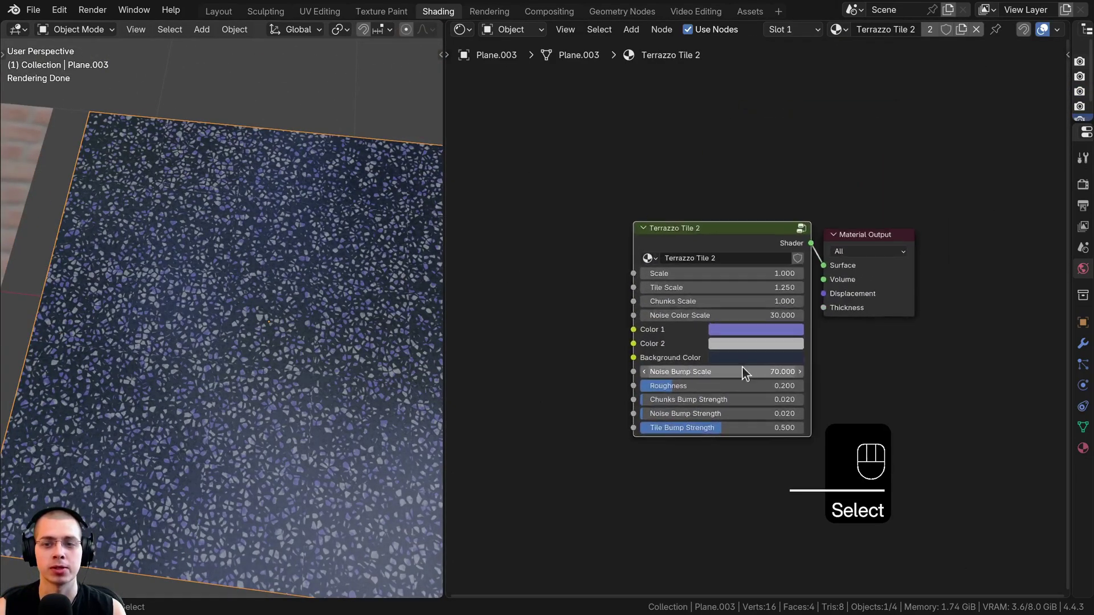
{"action": "scroll", "coordinate": [668, 196], "scroll_direction": "up", "scroll_amount": 2}
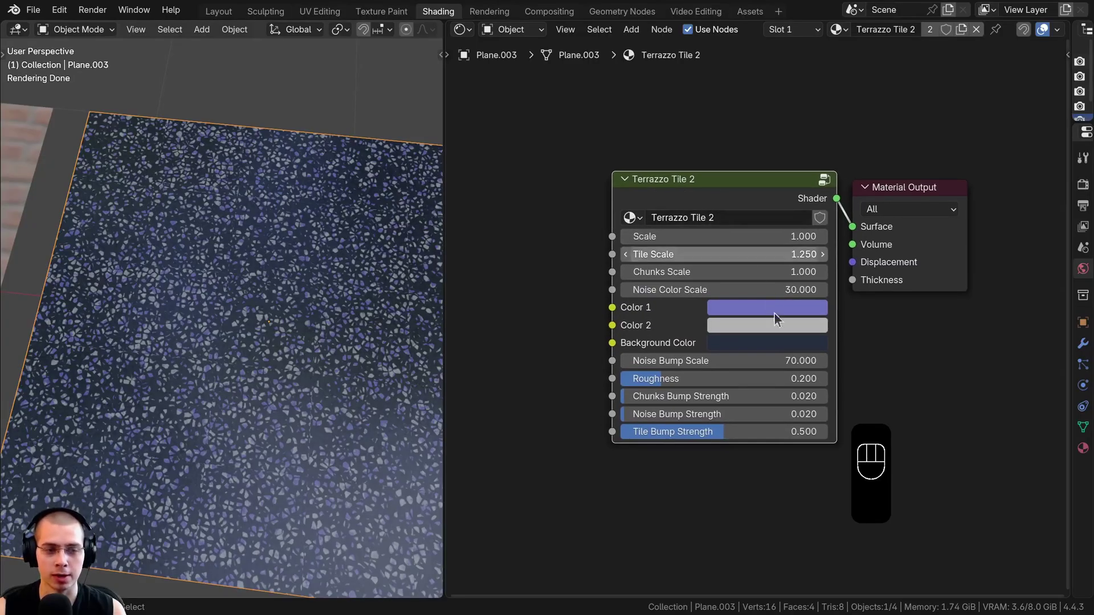
{"action": "middle_click_drag", "start_coordinate": [300, 337], "coordinate": [323, 305]}
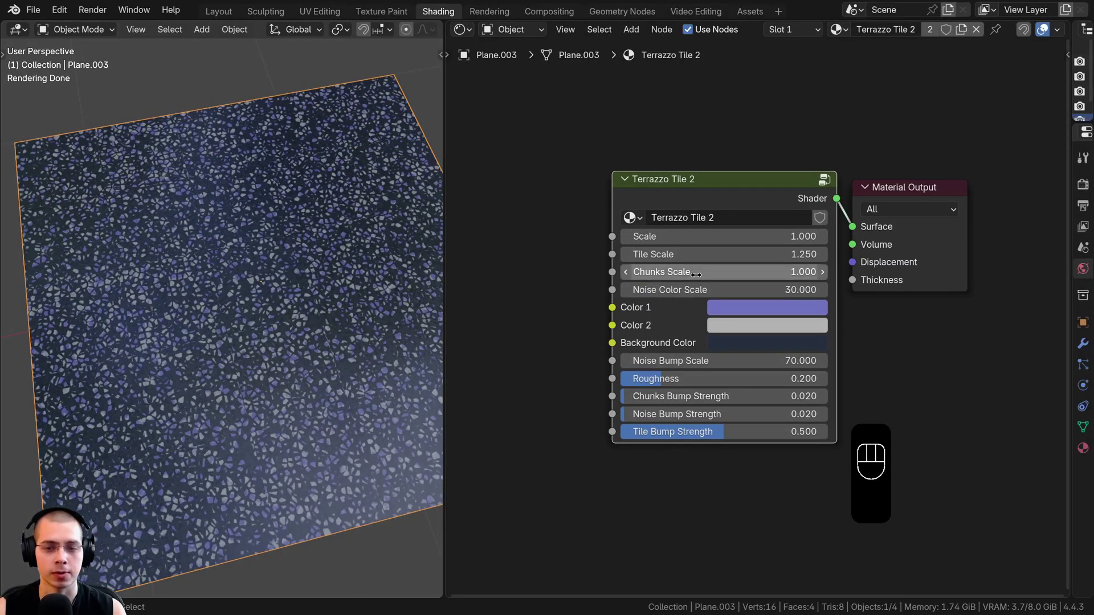
{"action": "mouse_move", "coordinate": [748, 199]}
{"action": "left_mouse_down"}
{"action": "mouse_move", "coordinate": [739, 200]}
{"action": "mouse_move", "coordinate": [748, 193]}
{"action": "left_mouse_up"}
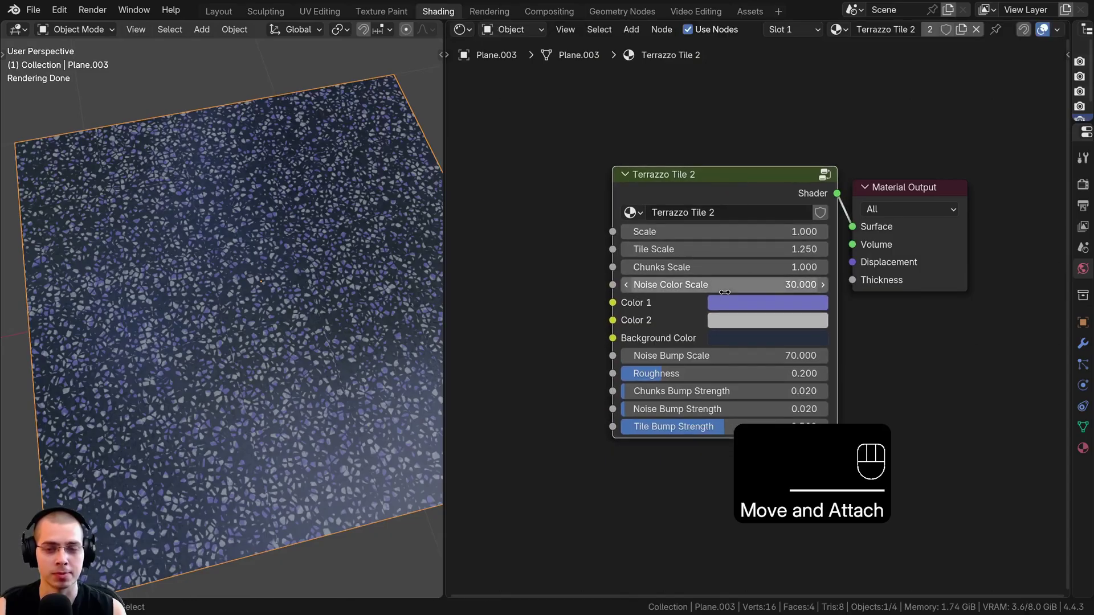
{"action": "key", "text": "Tab"}
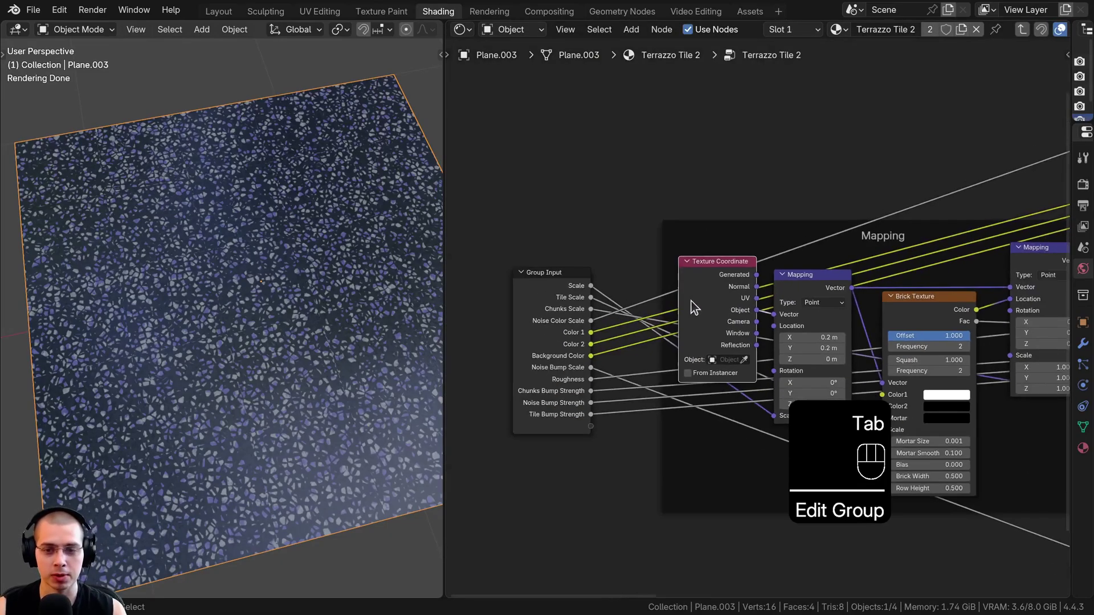
Move the Texture Coordinate node away from the first Mapping node inside the Terrazzo Tile 2 group.
{"action": "left_click", "coordinate": [641, 288]}
{"action": "key", "text": "g"}
{"action": "left_click", "coordinate": [599, 166]}
{"action": "left_click", "coordinate": [735, 248]}
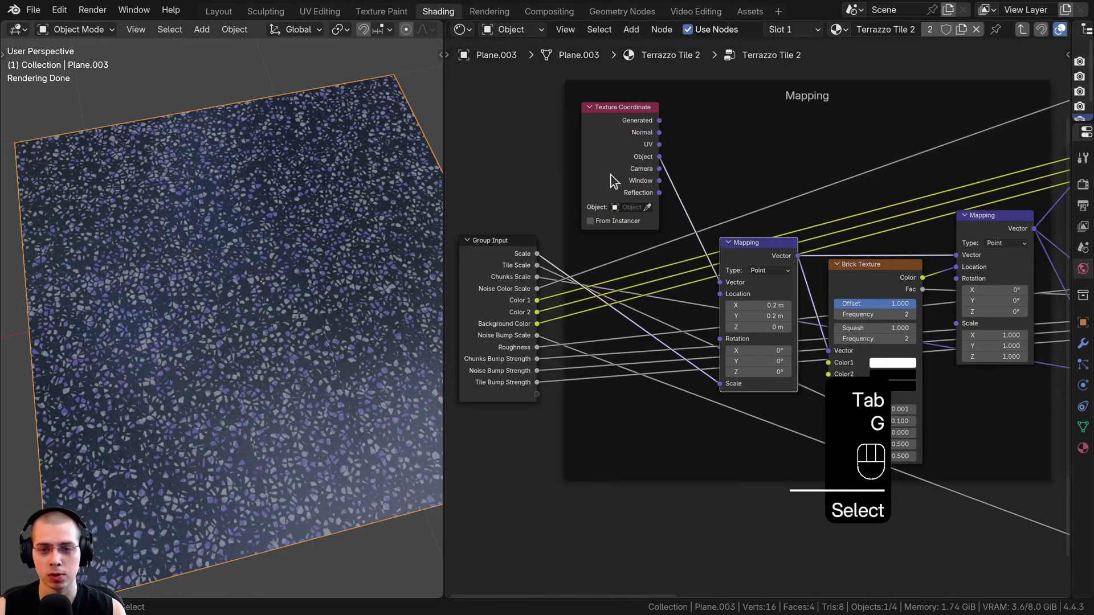
{"action": "left_click_drag", "start_coordinate": [604, 167], "coordinate": [547, 138]}
{"action": "middle_click_drag", "start_coordinate": [678, 106], "coordinate": [678, 167]}
Paste the Blur Any Texture node between the Texture Coordinate's Object output and the first Mapping node in the group.
{"action": "key", "text": "ctrl+v"}
{"action": "key", "text": "a"}
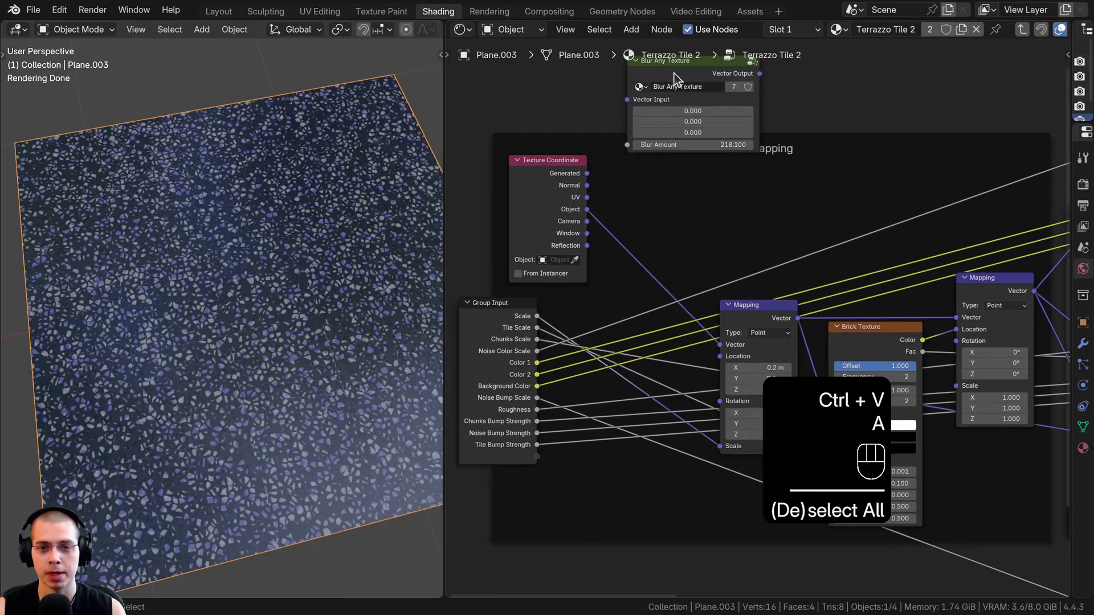
{"action": "left_click_drag", "start_coordinate": [686, 95], "coordinate": [674, 197]}
{"action": "scroll", "coordinate": [696, 250], "scroll_direction": "up", "scroll_amount": 2}
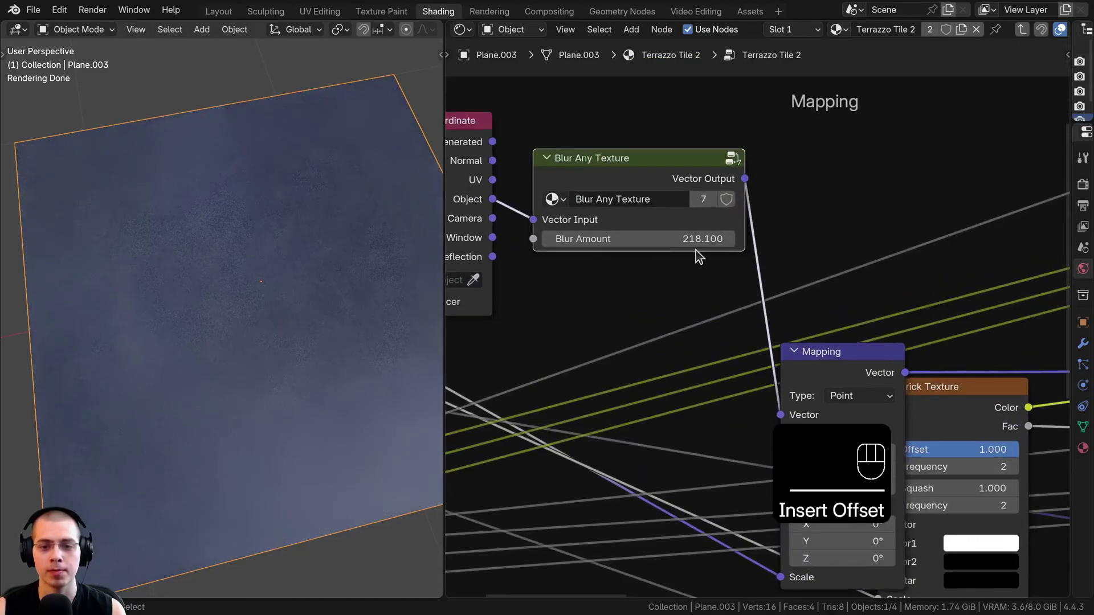
Lower the Blur Amount of the terrazzo's blur node and deselect all objects in the viewport.
{"action": "left_click_drag", "start_coordinate": [696, 251], "coordinate": [657, 245]}
{"action": "scroll", "coordinate": [151, 381], "scroll_direction": "down", "scroll_amount": 6}
{"action": "middle_click_drag", "start_coordinate": [150, 381], "coordinate": [308, 325], "text": "shift"}
{"action": "key", "text": "a"}
{"action": "scroll", "coordinate": [221, 358], "scroll_direction": "down", "scroll_amount": 1}
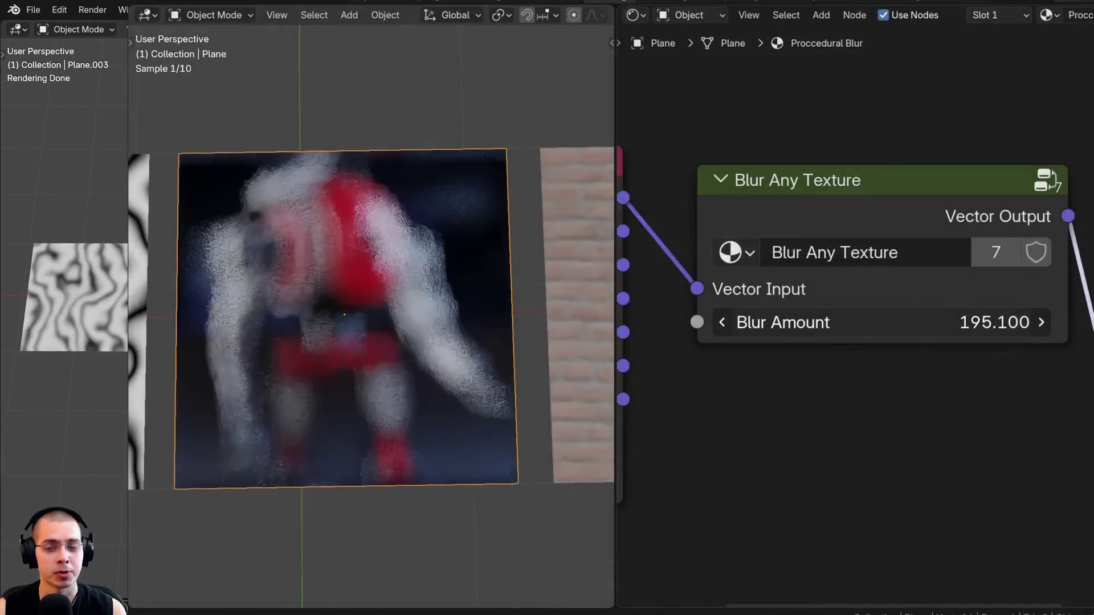
Decrease the robot image's Blur Amount and increase the brick material's Blur Amount.
{"action": "mouse_move", "coordinate": [878, 322]}
{"action": "left_mouse_down"}
{"action": "mouse_move", "coordinate": [838, 323]}
{"action": "mouse_move", "coordinate": [915, 323]}
{"action": "mouse_move", "coordinate": [873, 322]}
{"action": "left_mouse_up"}
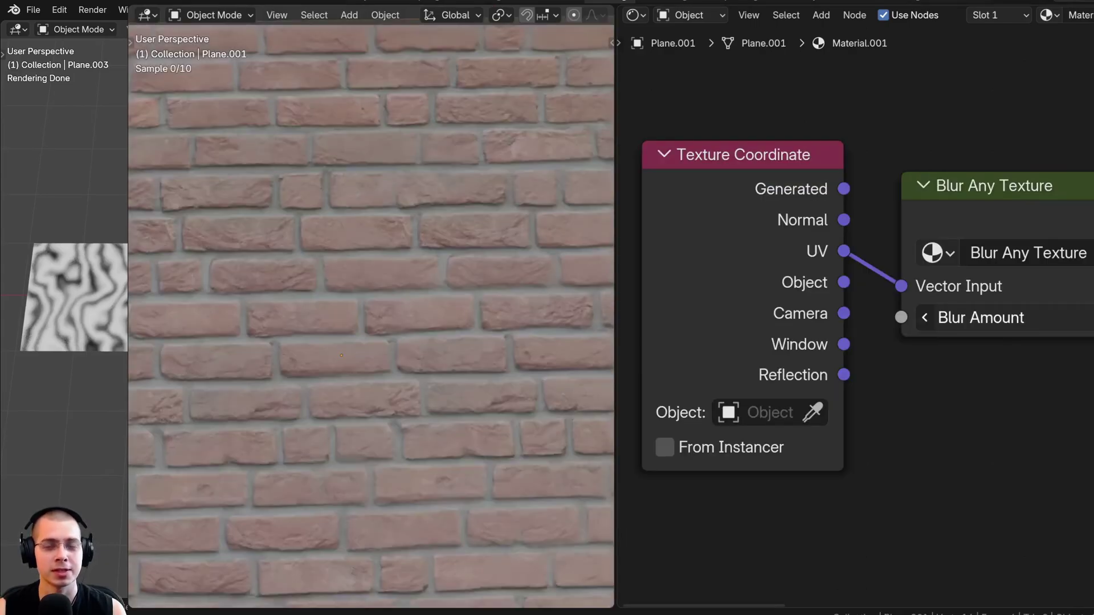
{"action": "left_click_drag", "start_coordinate": [1002, 317], "coordinate": [1066, 317]}
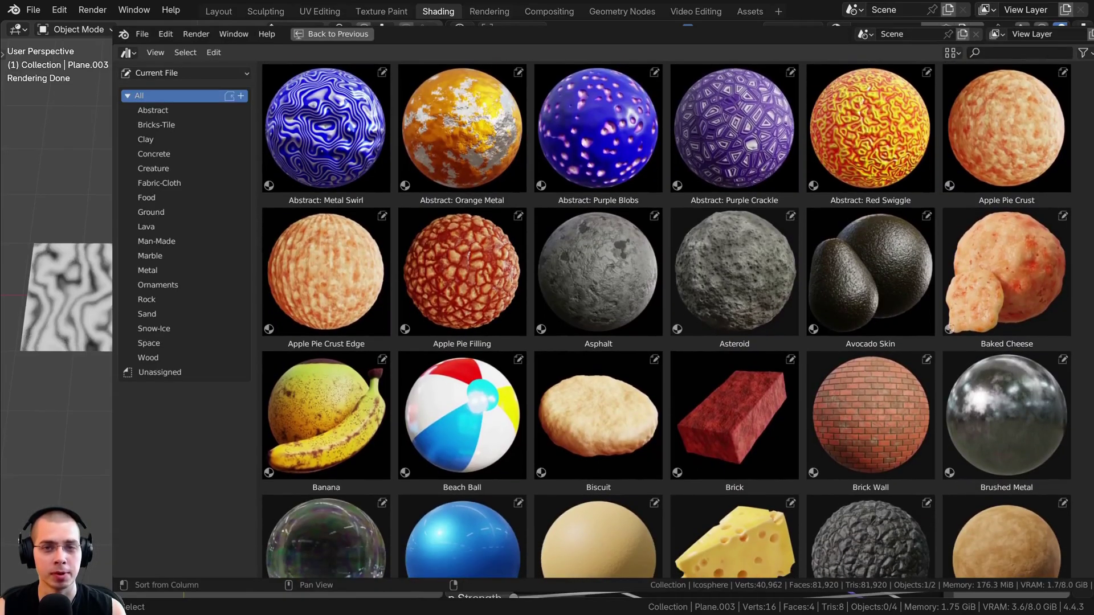
Browse the procedural materials in the asset library.
{"action": "scroll", "coordinate": [667, 319], "scroll_direction": "down", "scroll_amount": 5}
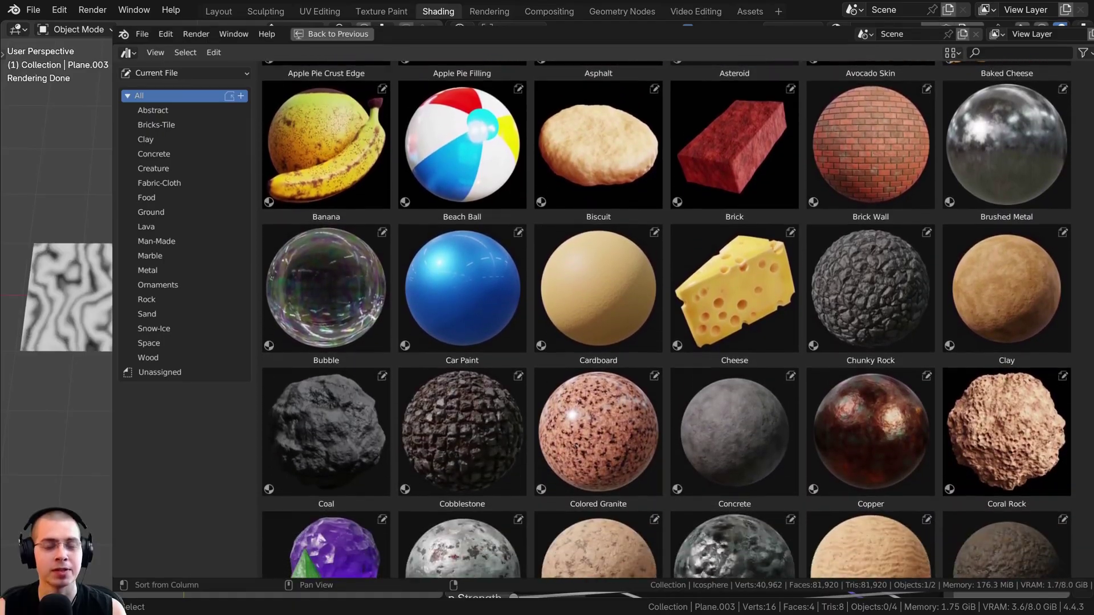
{"action": "scroll", "coordinate": [666, 319], "scroll_direction": "down", "scroll_amount": 6}
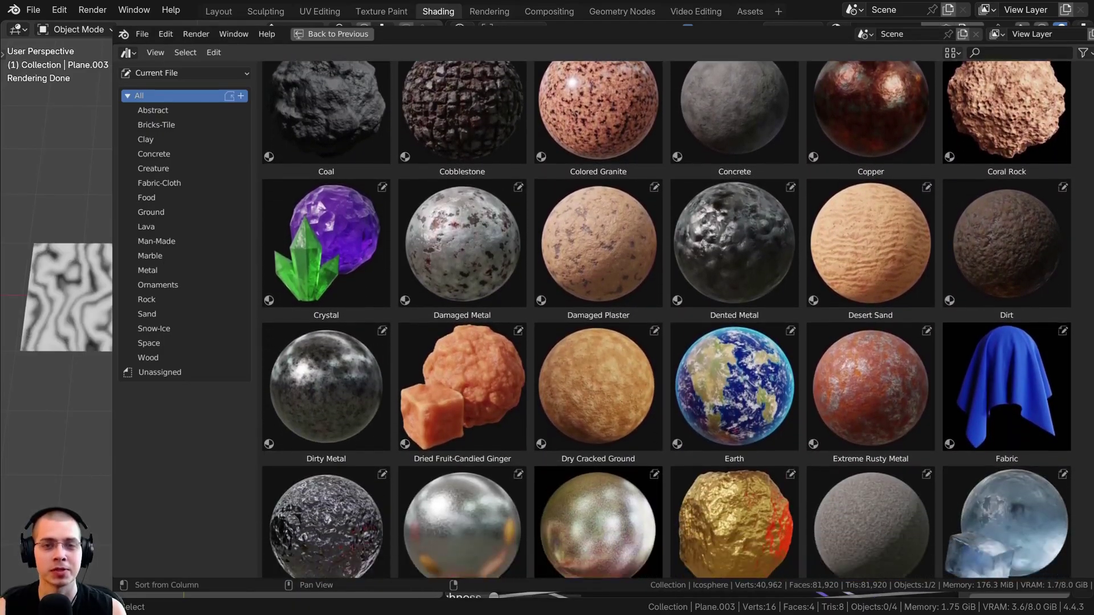
{"action": "scroll", "coordinate": [667, 319], "scroll_direction": "down", "scroll_amount": 3}
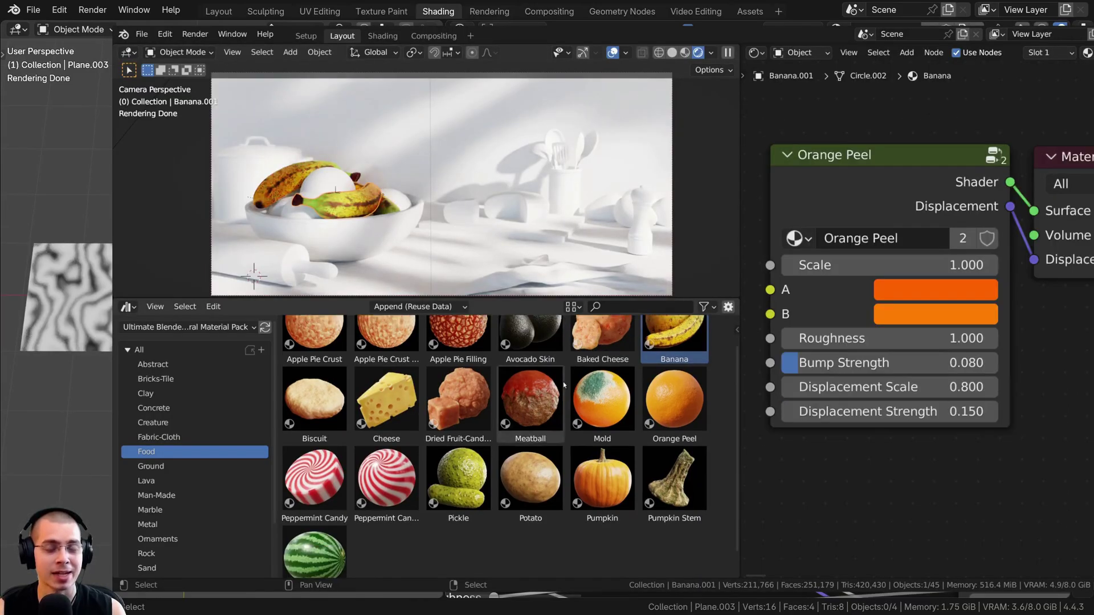
Apply the Orange Peel material to the oranges in the fruit bowl and the Cheese material to the cheese.
{"action": "left_click_drag", "start_coordinate": [674, 383], "coordinate": [330, 194]}
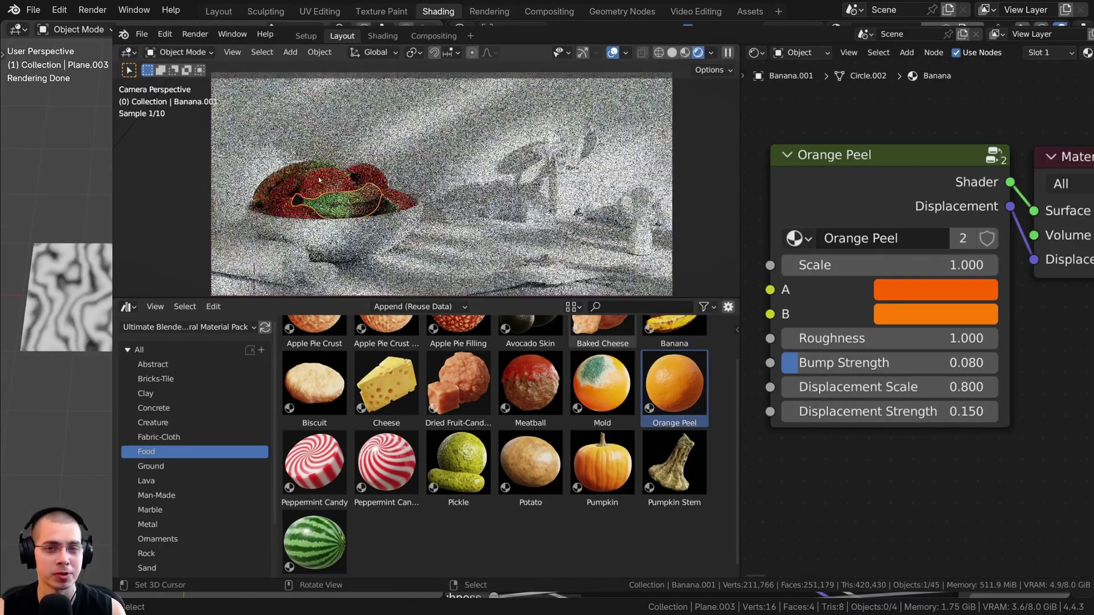
{"action": "left_click_drag", "start_coordinate": [387, 383], "coordinate": [462, 207]}
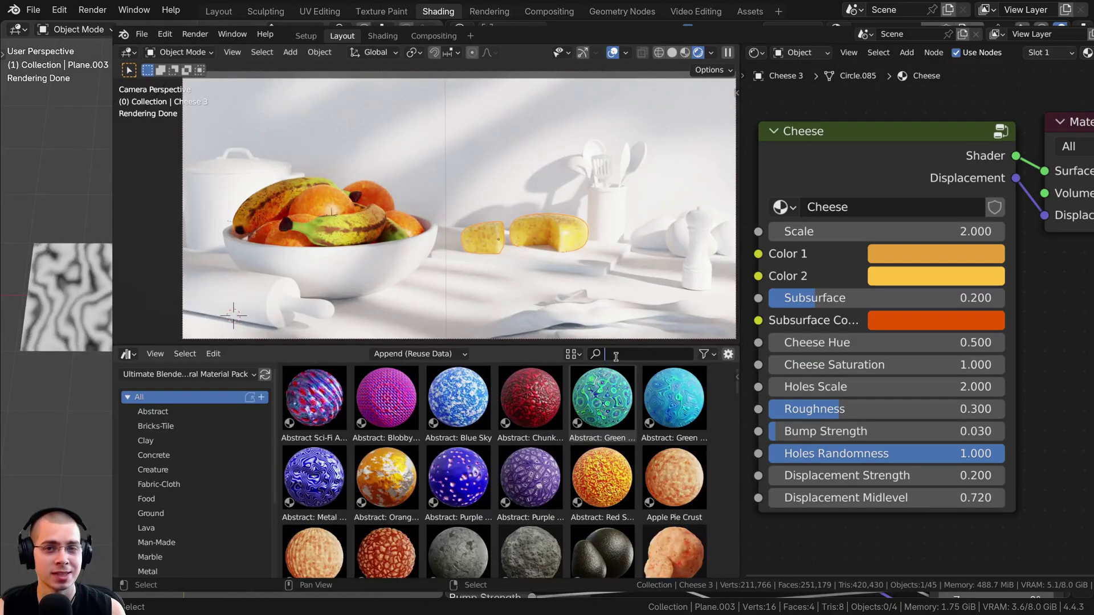
Search the asset library for "gra" and apply a matching material to the table surface in the kitchen scene.
{"action": "type", "text": "gra"}
{"action": "left_click_drag", "start_coordinate": [459, 399], "coordinate": [414, 319]}
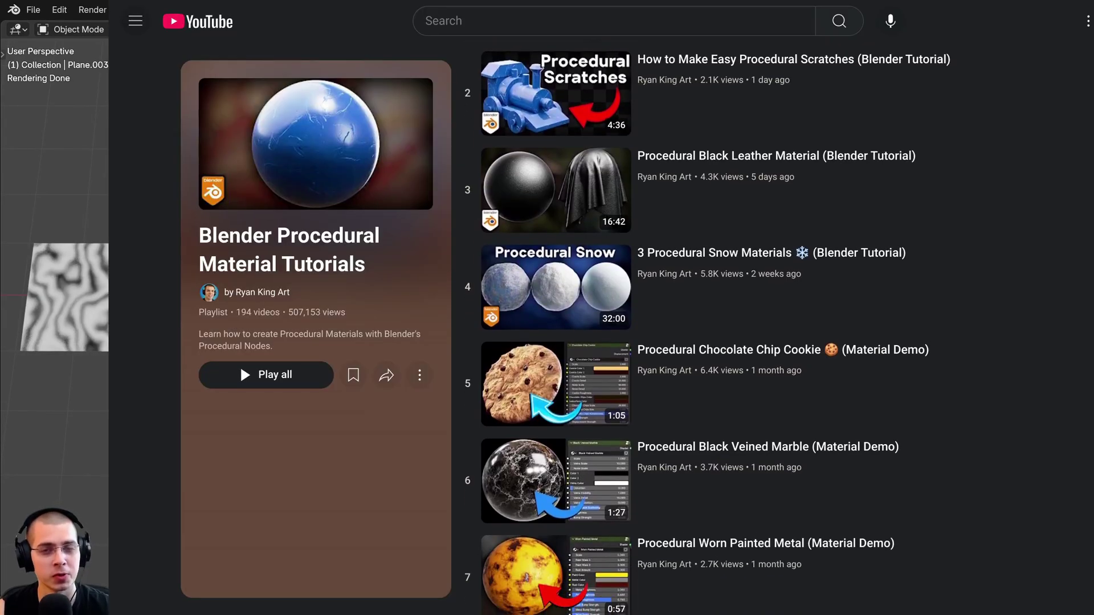
Look through the Blender Procedural Material Tutorials playlist on YouTube.
{"action": "scroll", "coordinate": [707, 328], "scroll_direction": "down", "scroll_amount": 3}
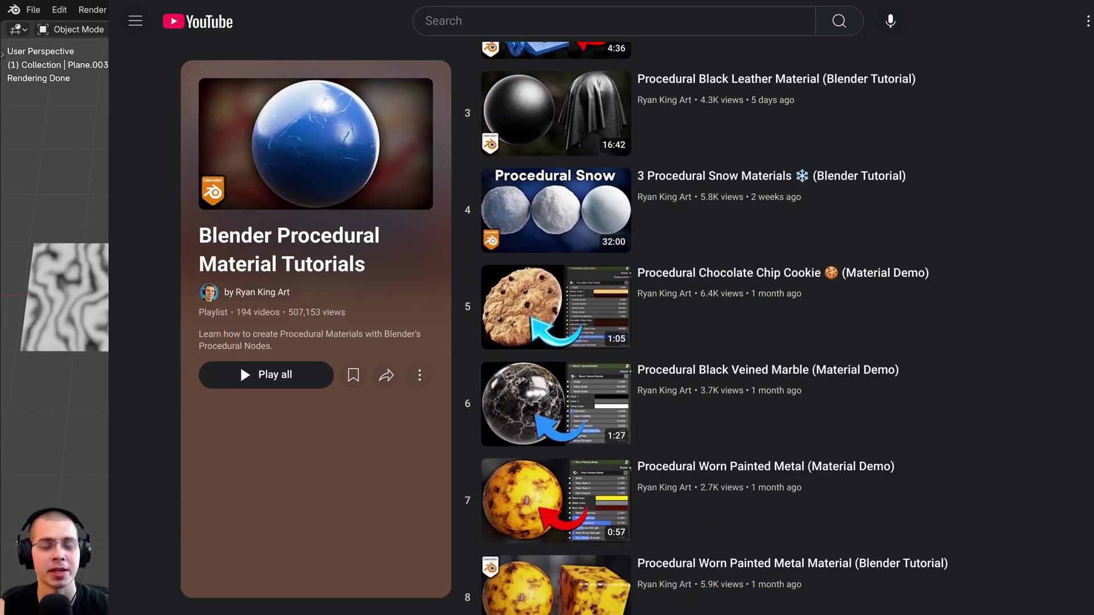
{"action": "scroll", "coordinate": [707, 328], "scroll_direction": "down", "scroll_amount": 3}
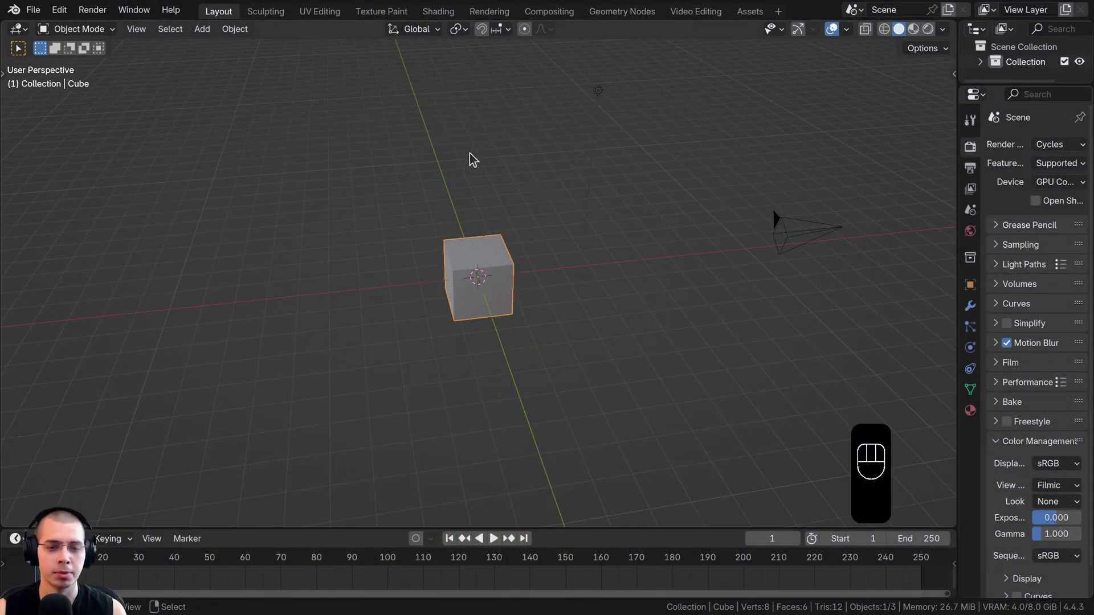
Delete all the default objects from the new Blender scene.
{"action": "key", "text": "a"}
{"action": "key", "text": "a"}
{"action": "key", "text": "x"}
{"action": "left_click", "coordinate": [528, 84]}
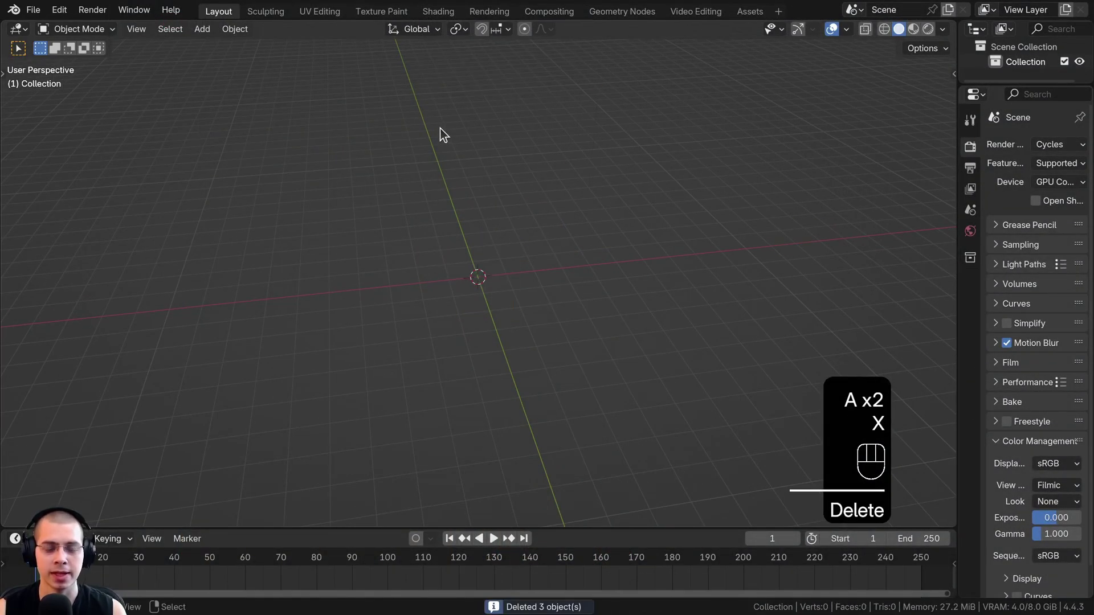
Add a plane mesh to the empty scene.
{"action": "key", "text": "shift+a"}
{"action": "mouse_move", "coordinate": [413, 149]}
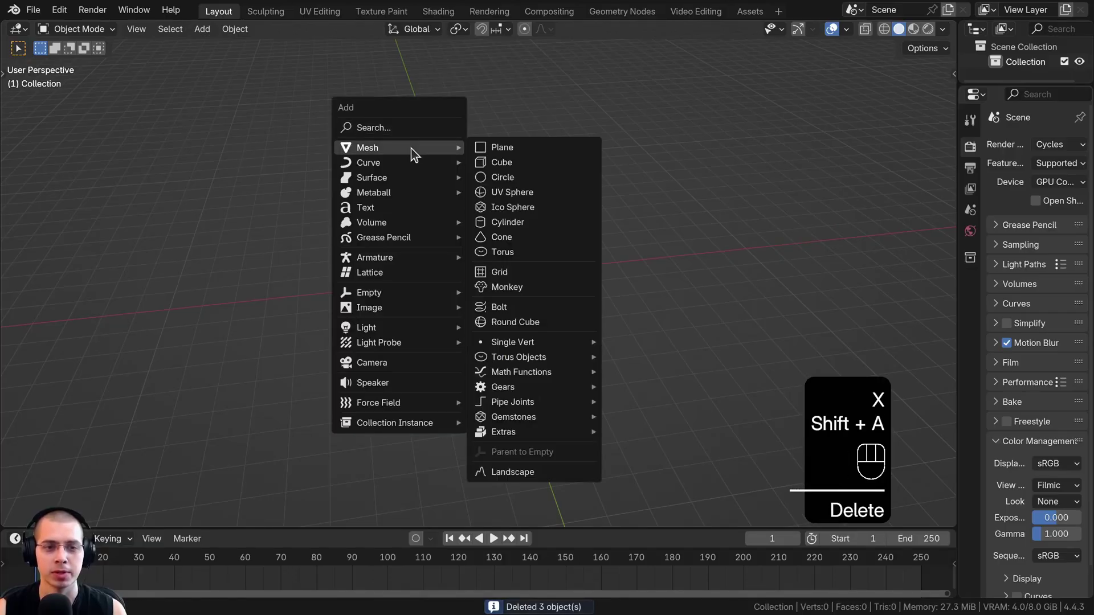
{"action": "left_click", "coordinate": [485, 148]}
{"action": "scroll", "coordinate": [490, 271], "scroll_direction": "up", "scroll_amount": 5}
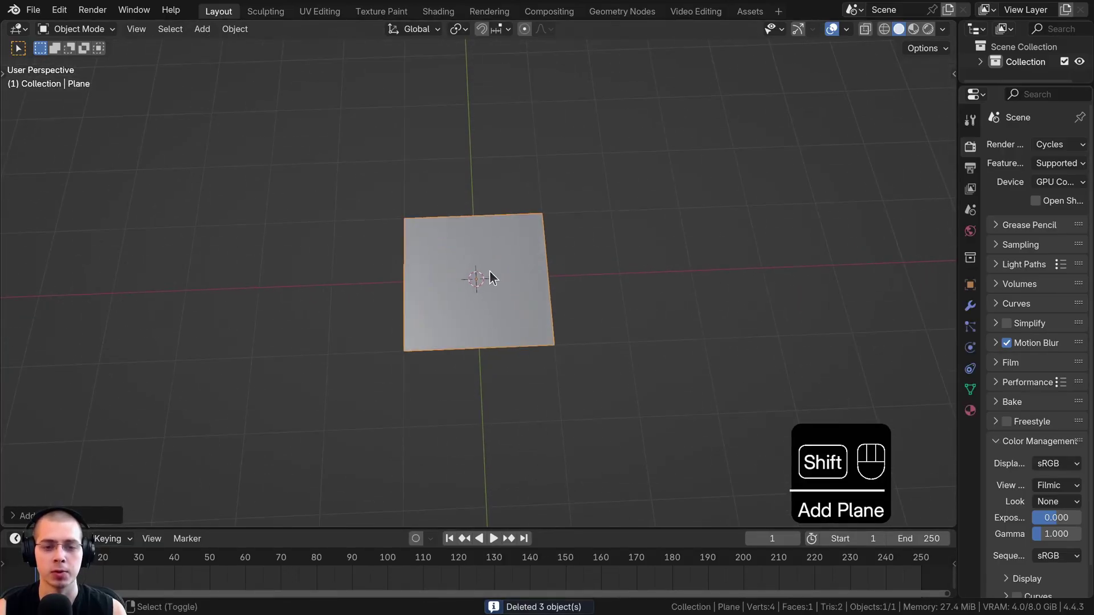
In the Shading workspace, create a new material named Blur Any Texture for the plane and widen the node editor.
{"action": "left_click", "coordinate": [442, 12]}
{"action": "left_click", "coordinate": [752, 29]}
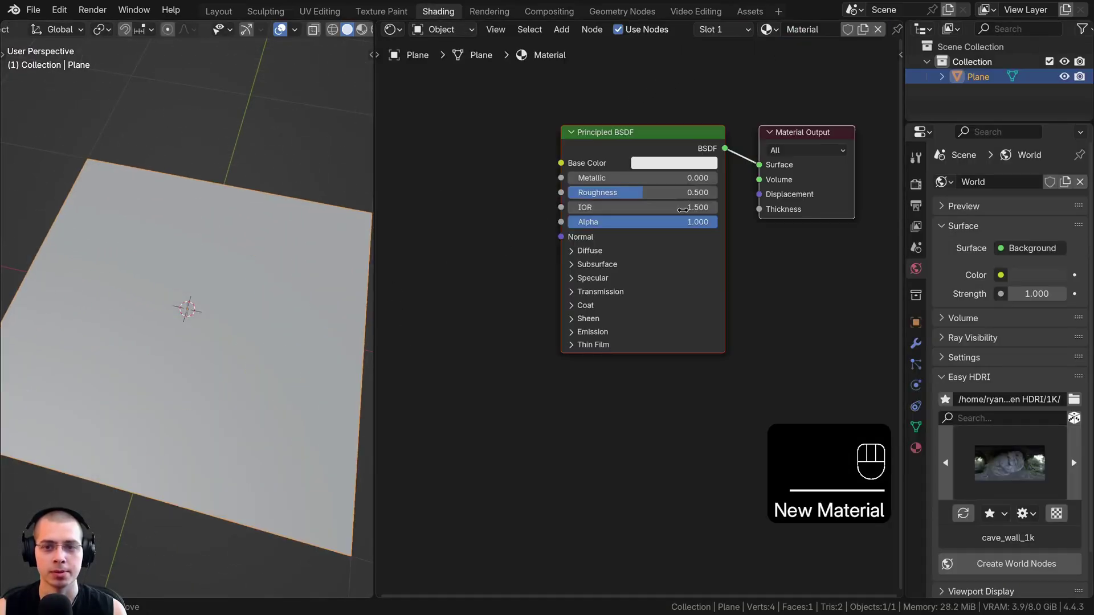
{"action": "left_click_drag", "start_coordinate": [907, 271], "coordinate": [1020, 271]}
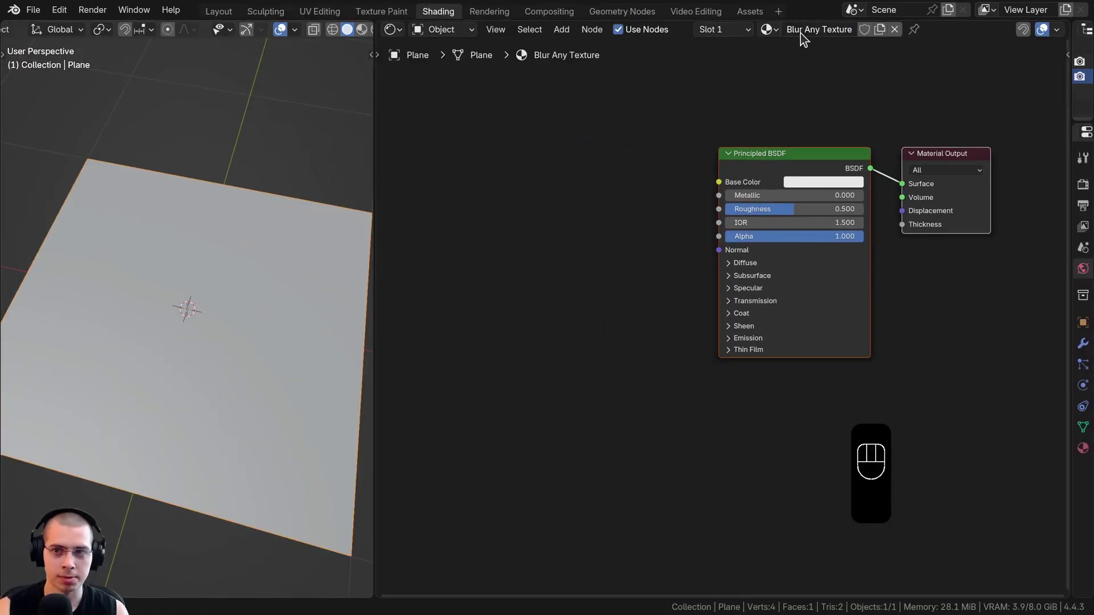
Delete the Principled BSDF node from the Blur Any Texture material, leaving only the Material Output.
{"action": "scroll", "coordinate": [798, 159], "scroll_direction": "down", "scroll_amount": 3}
{"action": "middle_click_drag", "start_coordinate": [830, 229], "coordinate": [889, 239]}
{"action": "key", "text": "a"}
{"action": "scroll", "coordinate": [843, 211], "scroll_direction": "up", "scroll_amount": 5}
{"action": "middle_click_drag", "start_coordinate": [851, 182], "coordinate": [778, 176]}
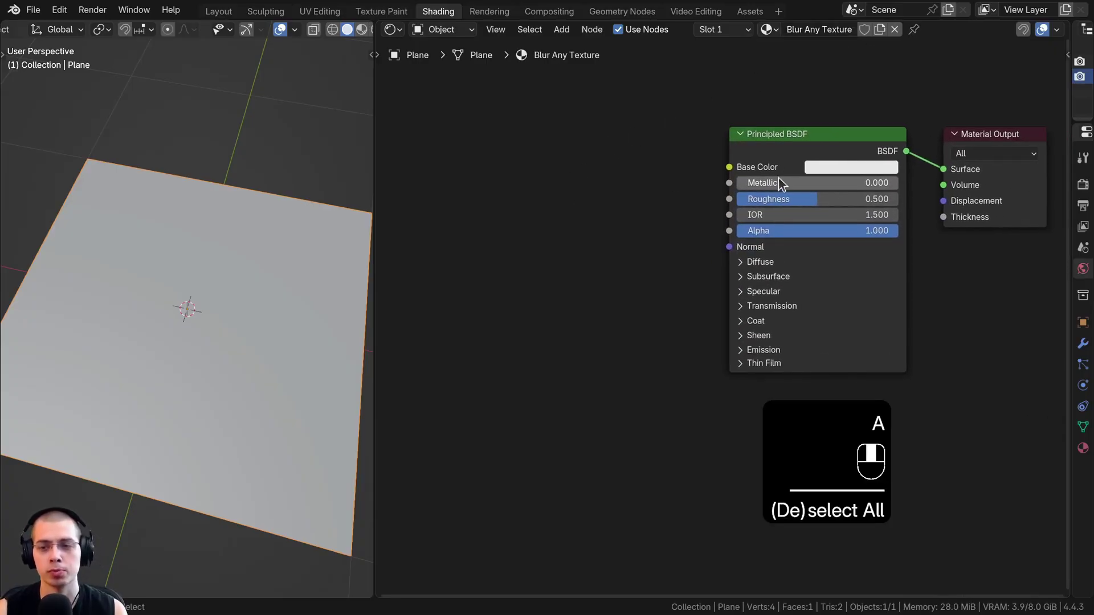
{"action": "left_click_drag", "start_coordinate": [816, 154], "coordinate": [828, 158]}
{"action": "scroll", "coordinate": [585, 189], "scroll_direction": "down", "scroll_amount": 3}
{"action": "middle_click_drag", "start_coordinate": [585, 189], "coordinate": [654, 214]}
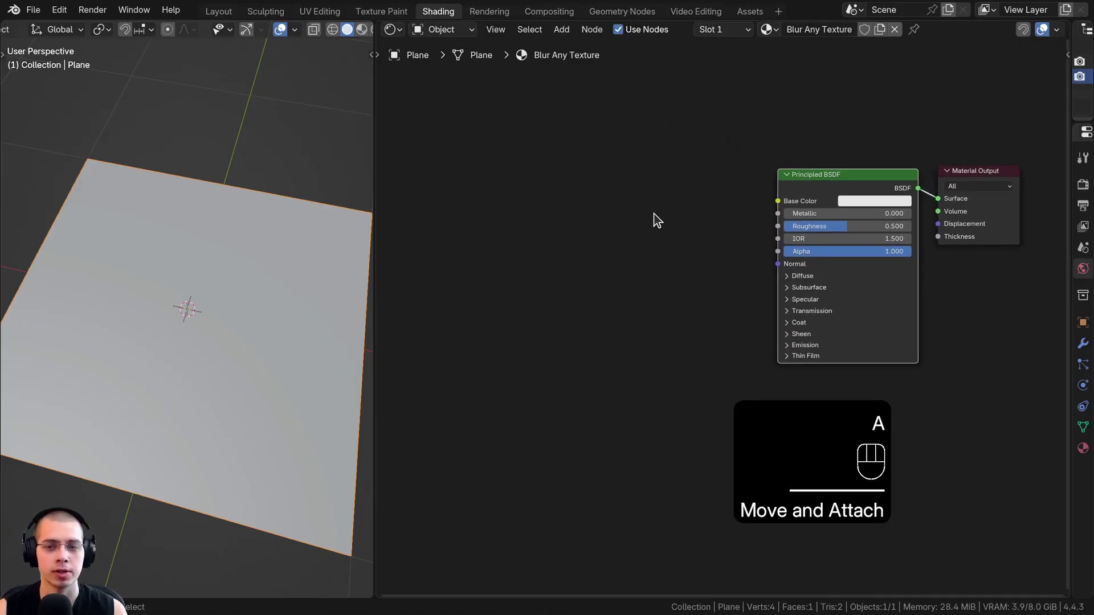
{"action": "scroll", "coordinate": [787, 148], "scroll_direction": "up", "scroll_amount": 3}
{"action": "middle_click_drag", "start_coordinate": [788, 148], "coordinate": [698, 222]}
{"action": "key", "text": "x"}
Add a Wave Texture node and connect its Color output to the Material Output's Surface input.
{"action": "middle_click_drag", "start_coordinate": [699, 273], "coordinate": [779, 224]}
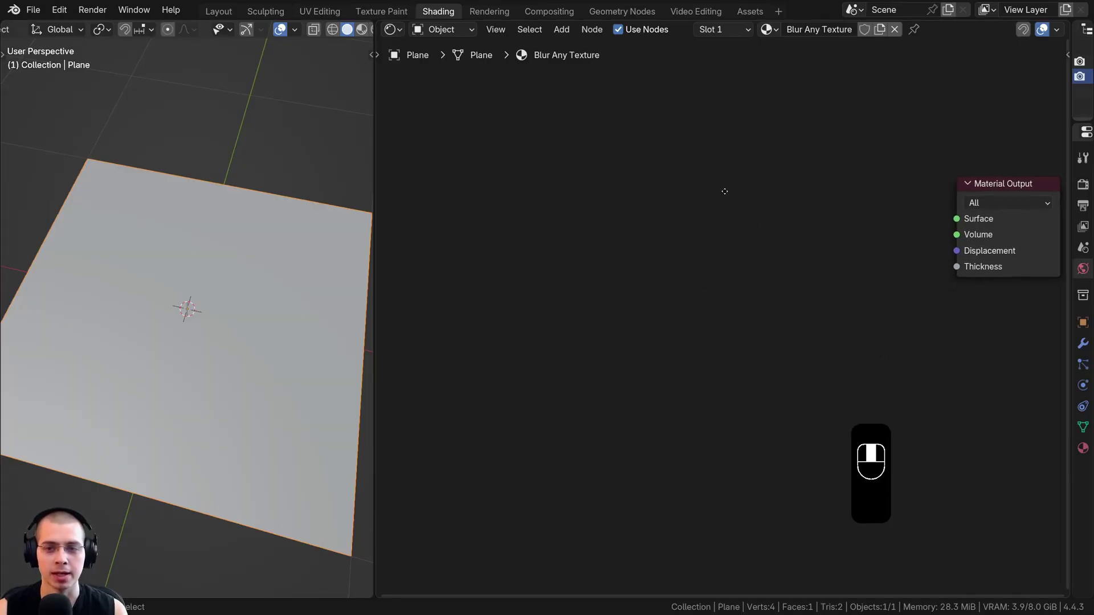
{"action": "key", "text": "shift+a"}
{"action": "type", "text": "wav"}
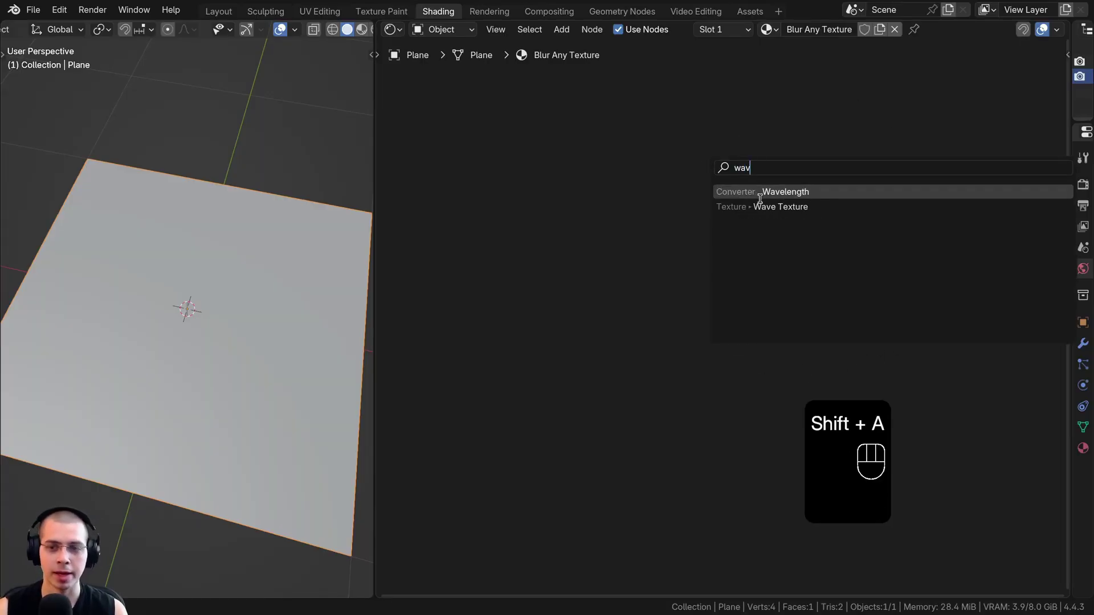
{"action": "left_click", "coordinate": [762, 207]}
{"action": "left_click", "coordinate": [716, 193]}
{"action": "middle_click_drag", "start_coordinate": [824, 216], "coordinate": [770, 208]}
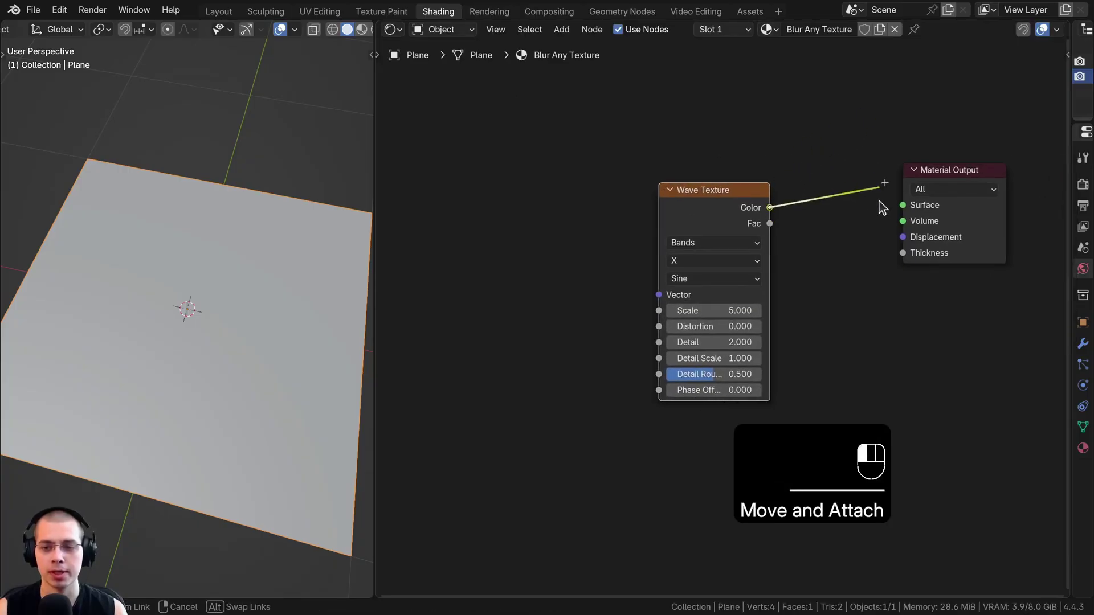
{"action": "left_click_drag", "start_coordinate": [880, 200], "coordinate": [899, 205]}
{"action": "left_click_drag", "start_coordinate": [749, 203], "coordinate": [806, 194]}
Show the plane in rendered shading and set the Wave Texture's Scale to 4.1 and Distortion to 26.7.
{"action": "middle_click_drag", "start_coordinate": [297, 308], "coordinate": [314, 309]}
{"action": "key", "text": "z"}
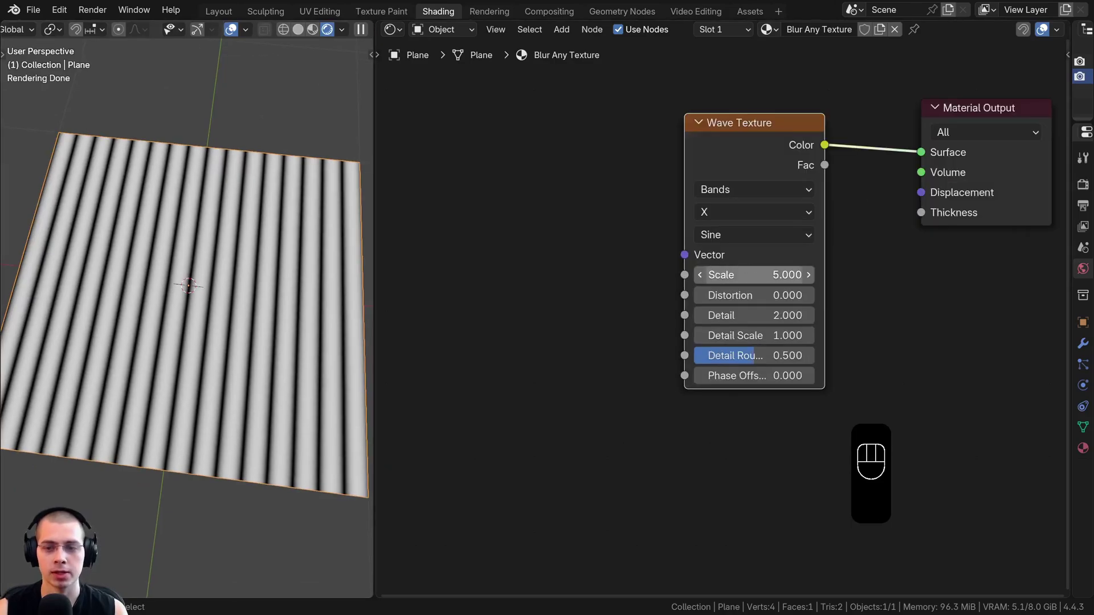
{"action": "left_click_drag", "start_coordinate": [754, 276], "coordinate": [830, 295]}
{"action": "scroll", "coordinate": [655, 154], "scroll_direction": "down", "scroll_amount": 2}
Add a Texture Coordinate node well before the Wave Texture node.
{"action": "key", "text": "shift+a"}
{"action": "left_click", "coordinate": [655, 154]}
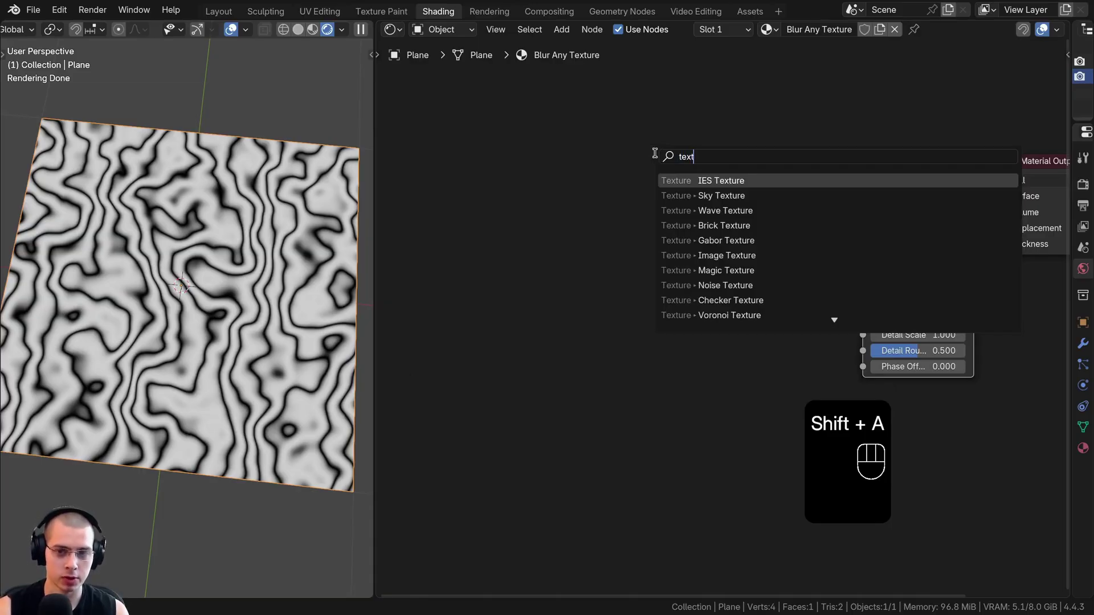
{"action": "type", "text": "texture c"}
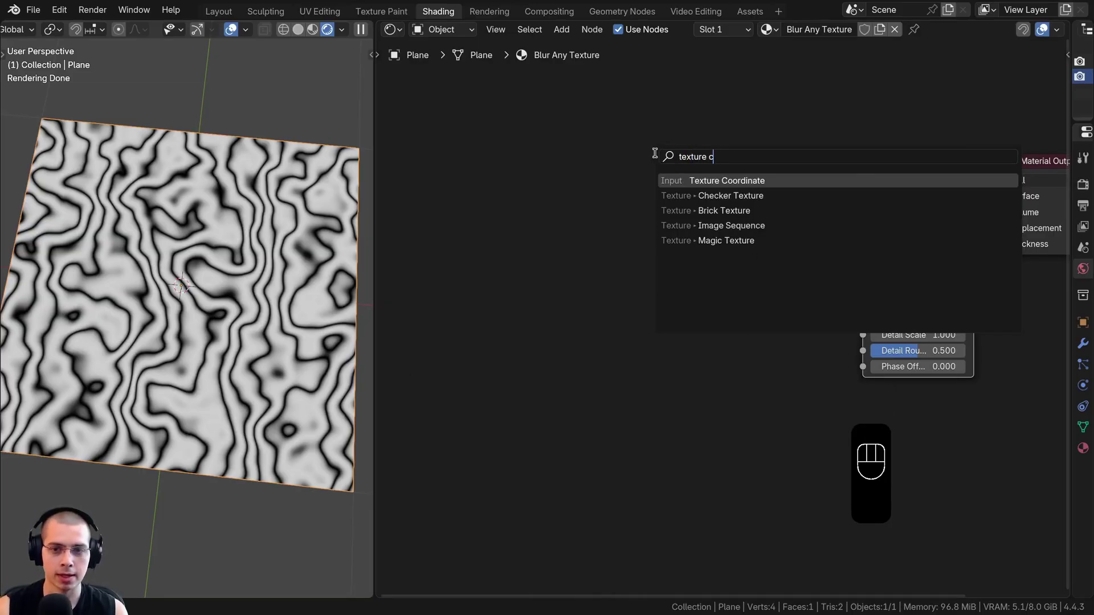
{"action": "key", "text": "Return"}
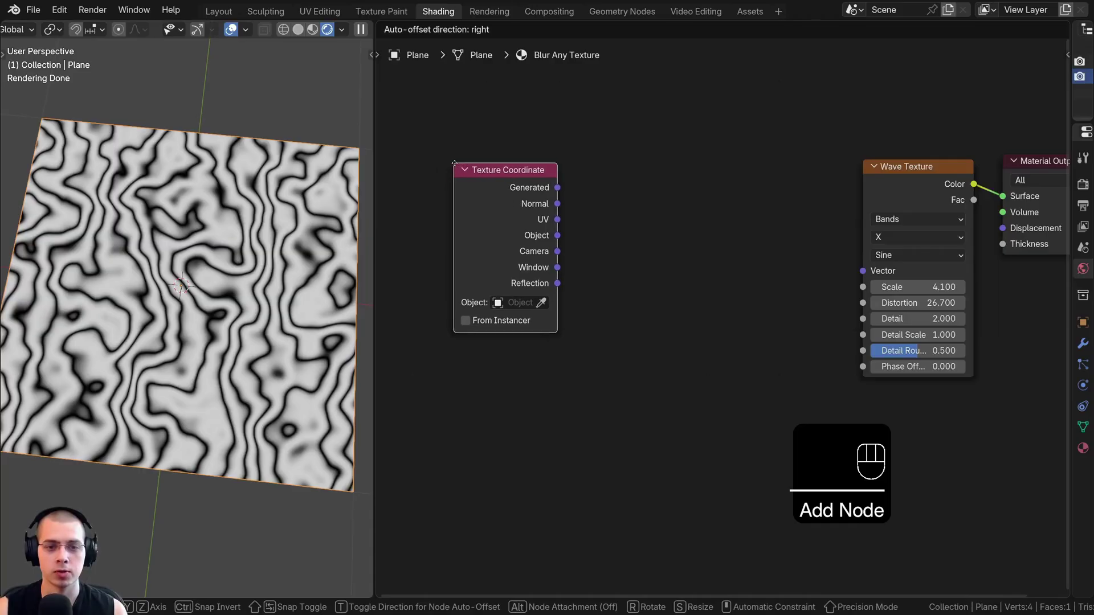
{"action": "left_click", "coordinate": [454, 163]}
Add a White Noise Texture node between the Texture Coordinate and Wave Texture nodes.
{"action": "key", "text": "shift+a"}
{"action": "type", "text": "wa"}
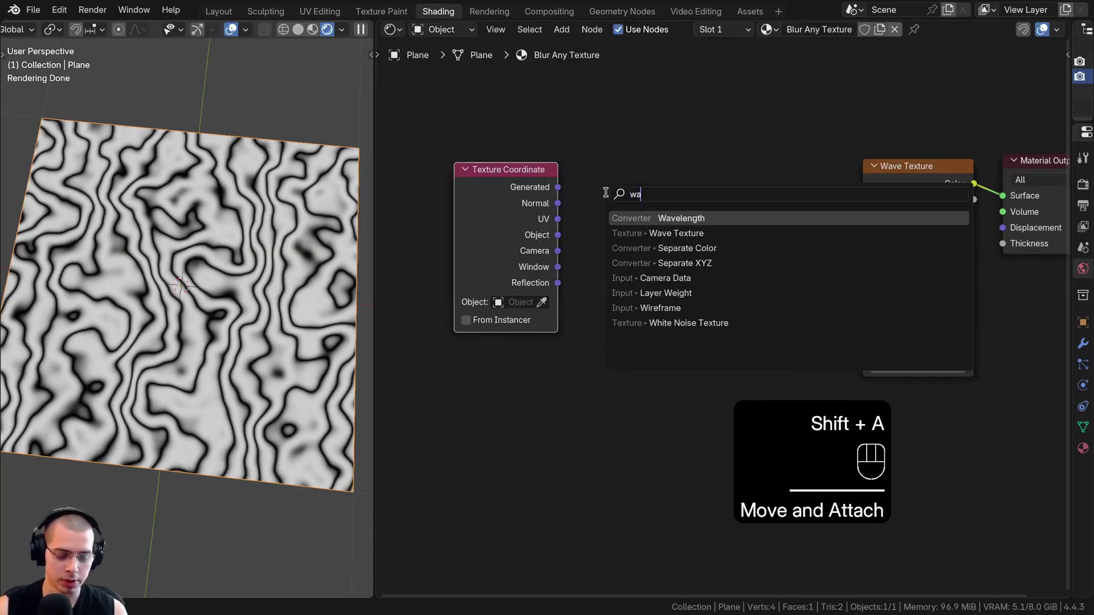
{"action": "type", "text": "whi"}
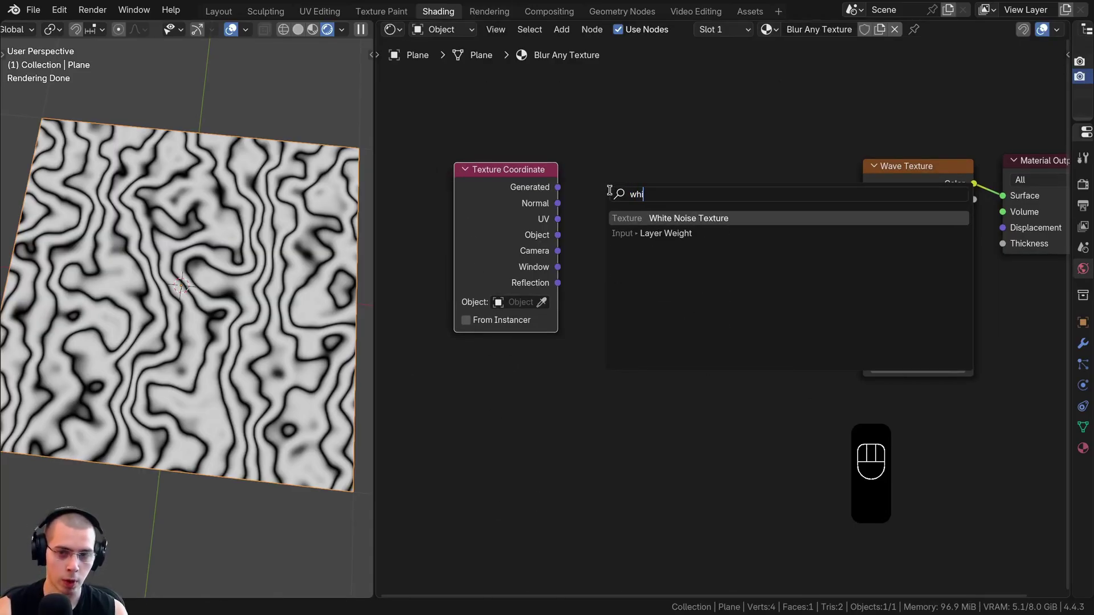
{"action": "key", "text": "Return"}
{"action": "left_click", "coordinate": [609, 188]}
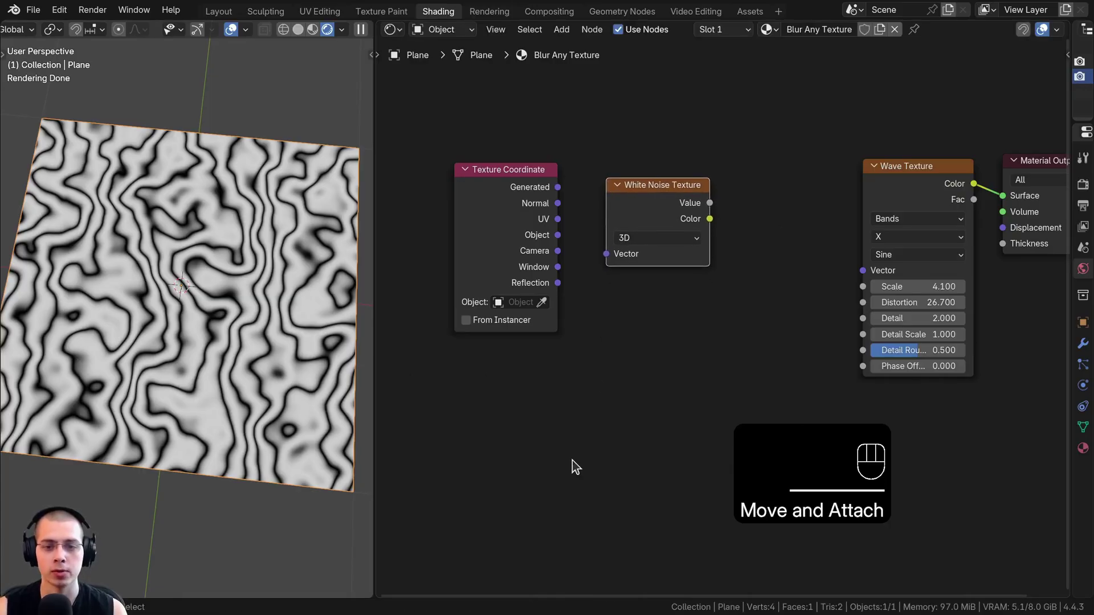
Connect the Texture Coordinate's Object output to the White Noise Texture's Vector input.
{"action": "scroll", "coordinate": [489, 196], "scroll_direction": "up", "scroll_amount": 1}
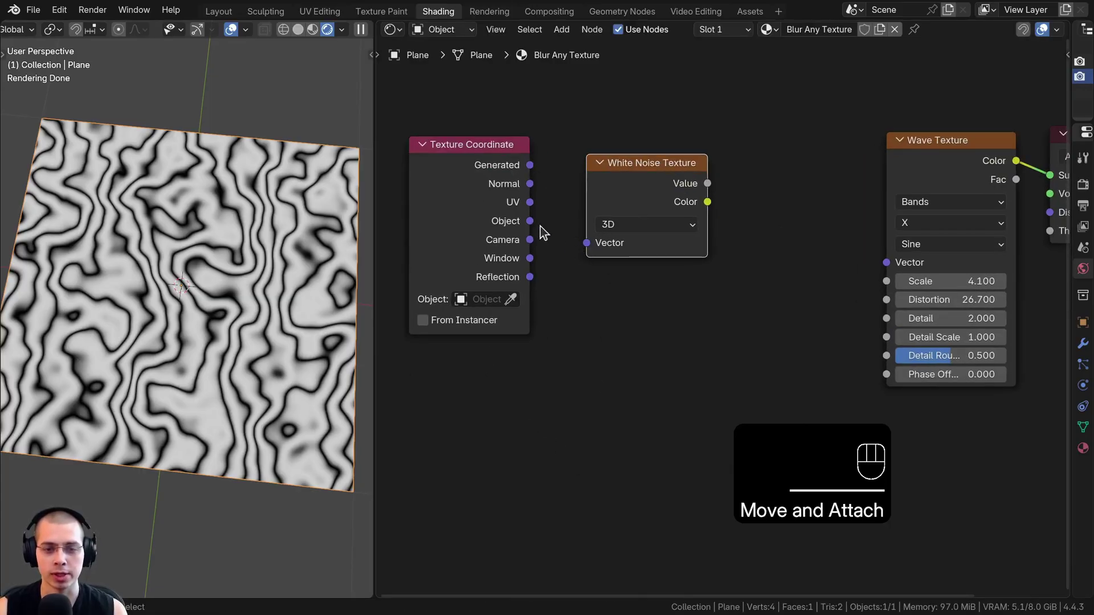
{"action": "left_click_drag", "start_coordinate": [530, 166], "coordinate": [529, 227]}
{"action": "left_click", "coordinate": [529, 193]}
{"action": "scroll", "coordinate": [627, 187], "scroll_direction": "down", "scroll_amount": 2}
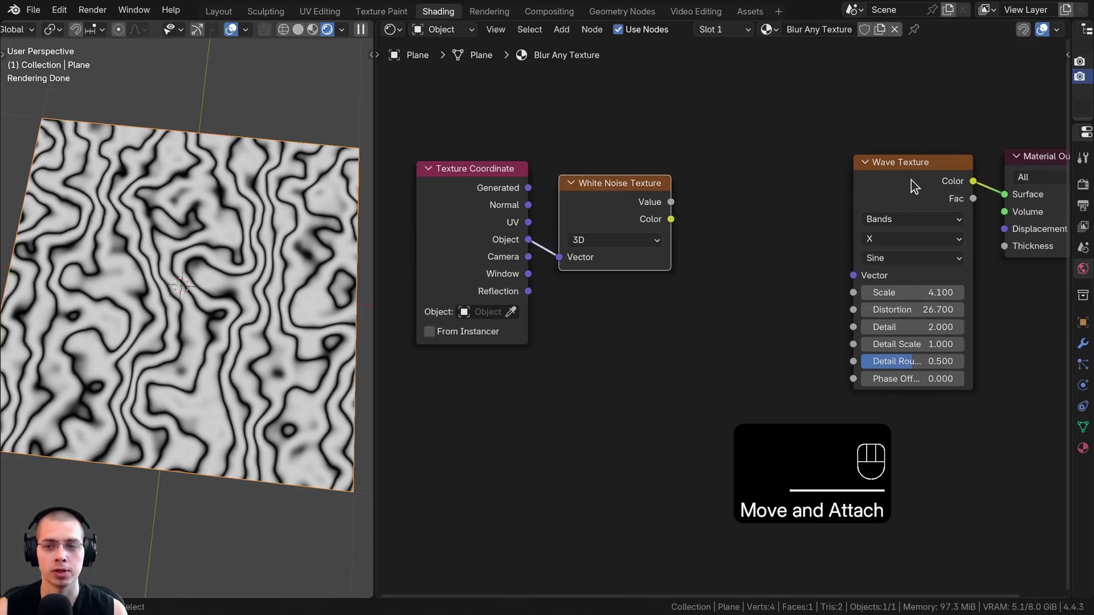
Reposition the Texture Coordinate and White Noise Texture nodes, and connect the noise Color to the Wave Texture's Vector input.
{"action": "left_click_drag", "start_coordinate": [570, 216], "coordinate": [565, 216]}
{"action": "left_click_drag", "start_coordinate": [637, 146], "coordinate": [450, 247]}
{"action": "key", "text": "g"}
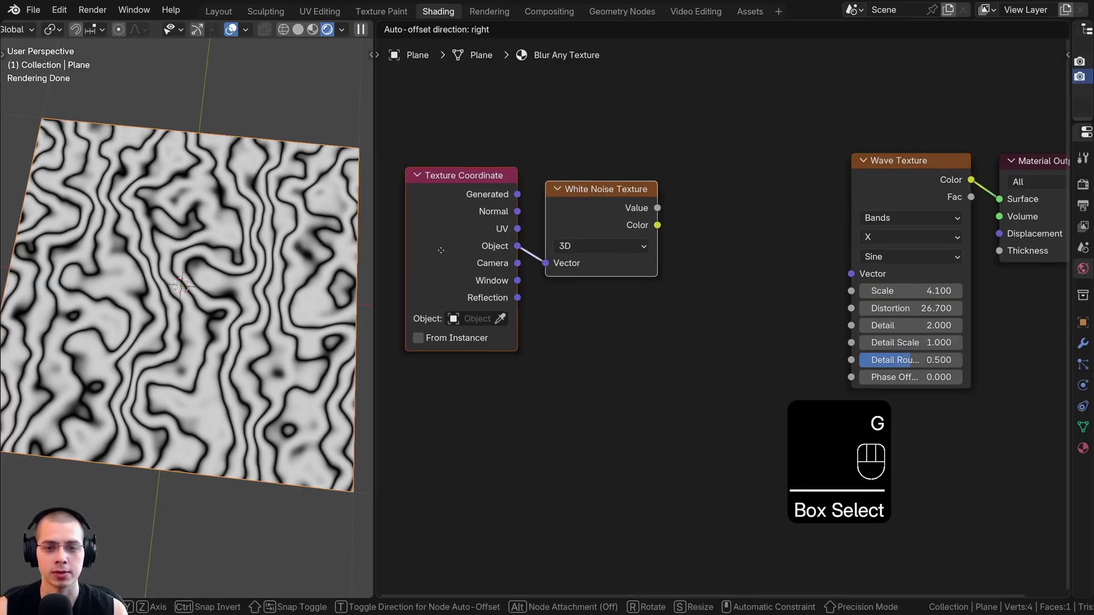
{"action": "left_click", "coordinate": [443, 249]}
{"action": "middle_click_drag", "start_coordinate": [516, 239], "coordinate": [513, 222]}
{"action": "left_click_drag", "start_coordinate": [595, 194], "coordinate": [843, 263]}
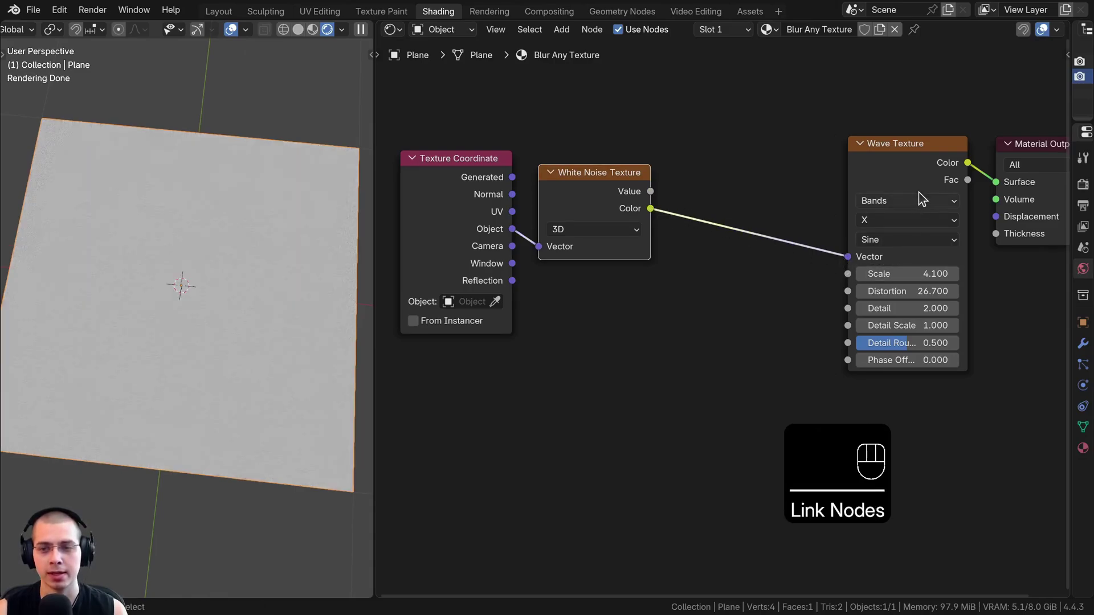
Examine up close how the white noise coordinates affect the wave pattern on the plane.
{"action": "scroll", "coordinate": [649, 233], "scroll_direction": "up", "scroll_amount": 1}
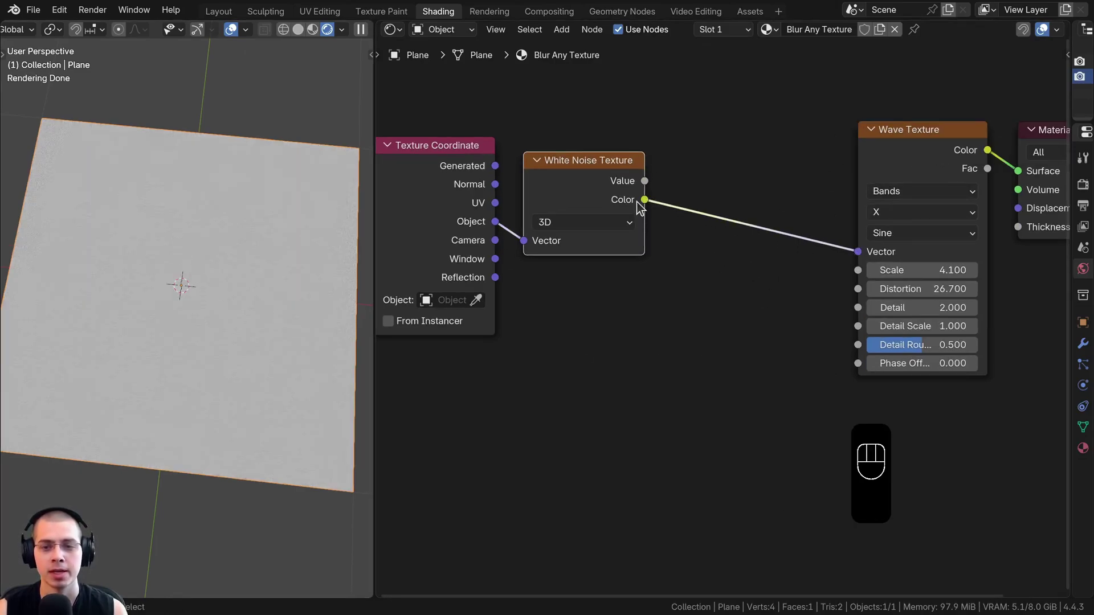
{"action": "middle_click_drag", "start_coordinate": [209, 243], "coordinate": [220, 264]}
{"action": "scroll", "coordinate": [226, 247], "scroll_direction": "up", "scroll_amount": 3}
{"action": "scroll", "coordinate": [226, 246], "scroll_direction": "up", "scroll_amount": 2}
{"action": "scroll", "coordinate": [254, 245], "scroll_direction": "up", "scroll_amount": 2}
{"action": "scroll", "coordinate": [235, 259], "scroll_direction": "down", "scroll_amount": 8}
{"action": "scroll", "coordinate": [245, 264], "scroll_direction": "up", "scroll_amount": 3}
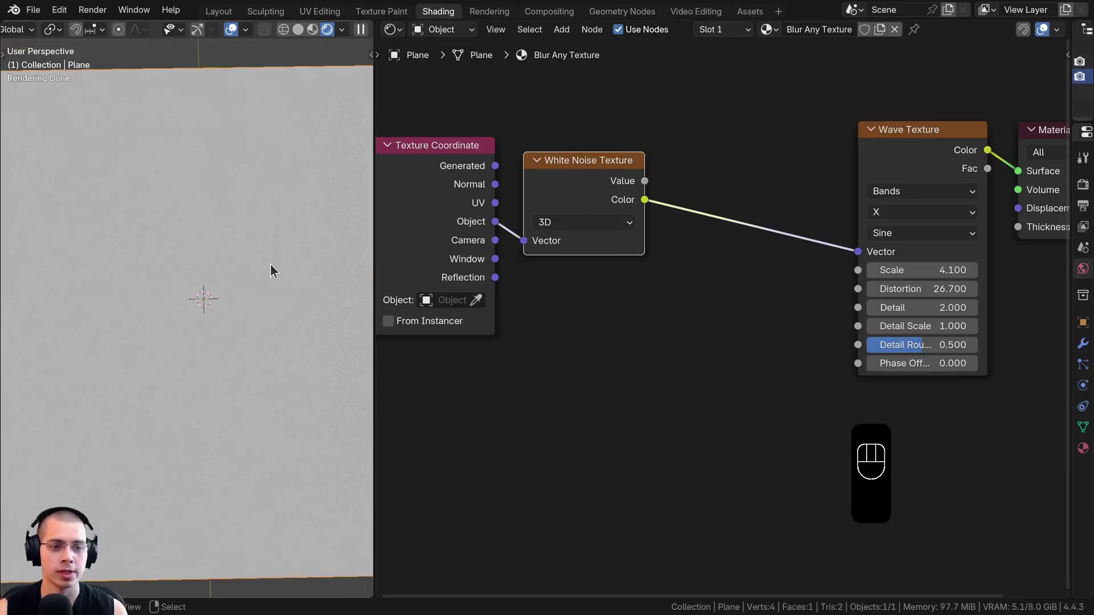
{"action": "scroll", "coordinate": [178, 173], "scroll_direction": "down", "scroll_amount": 1}
{"action": "scroll", "coordinate": [597, 243], "scroll_direction": "down", "scroll_amount": 2}
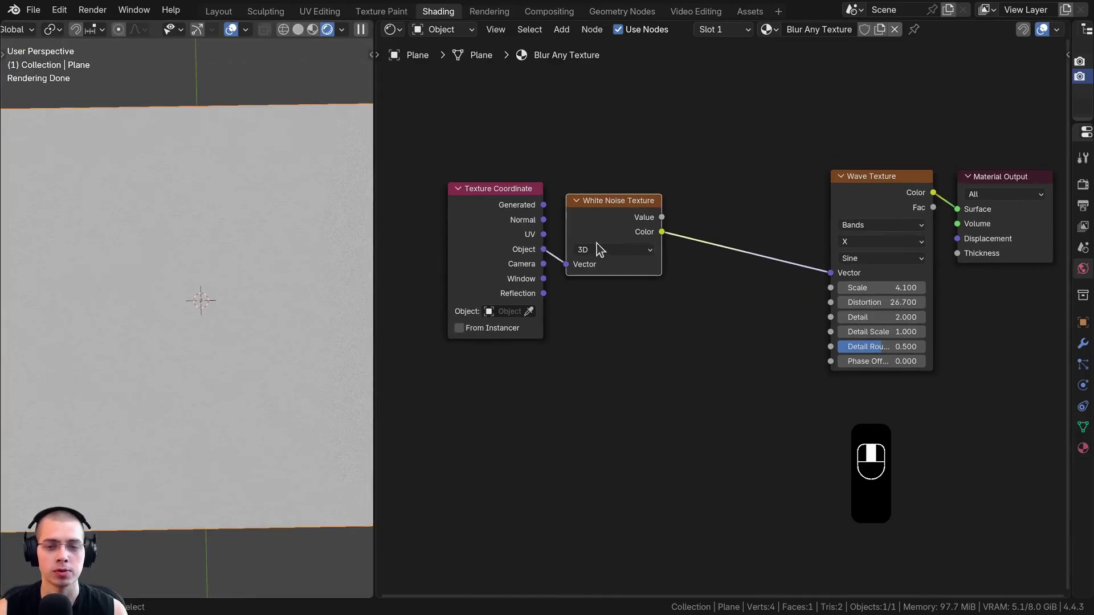
Insert a Mix Color node on the link between the White Noise Texture and the Wave Texture.
{"action": "key", "text": "shift+a"}
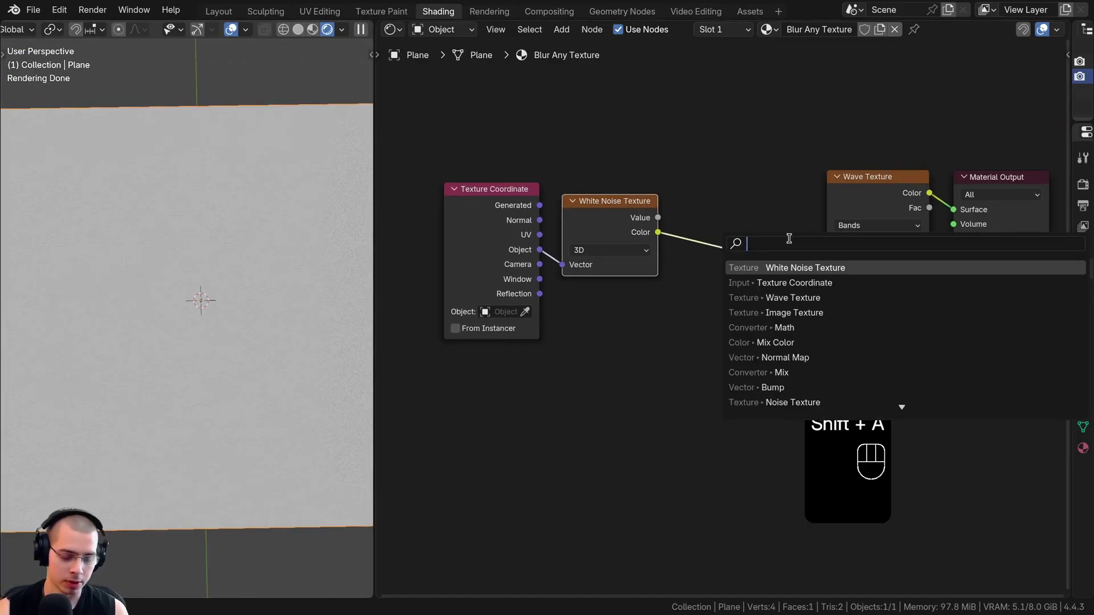
{"action": "type", "text": "mix"}
{"action": "left_click", "coordinate": [775, 282]}
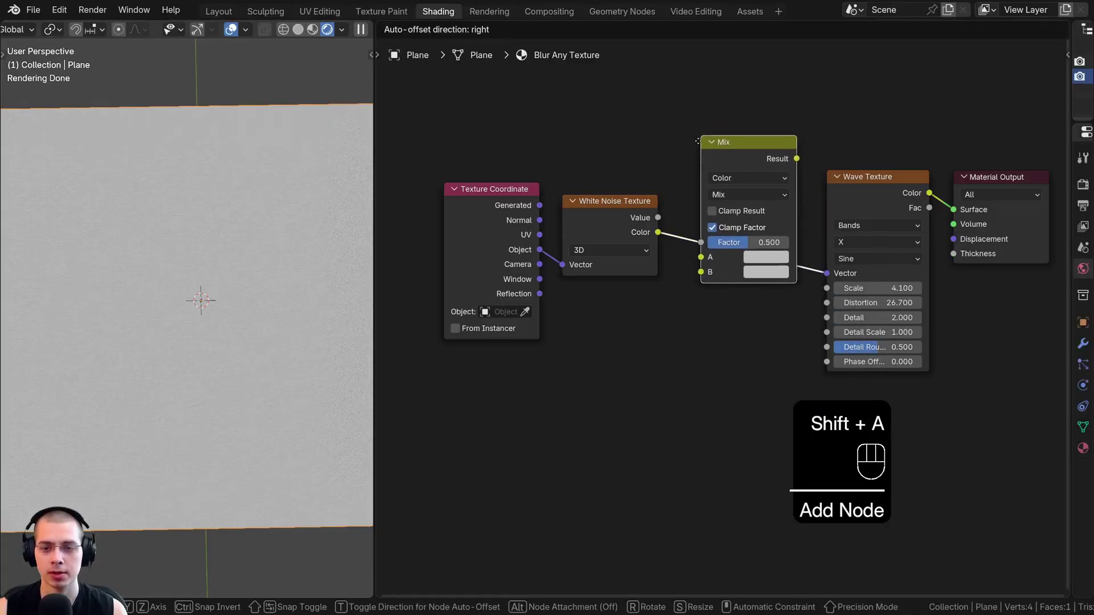
{"action": "left_click", "coordinate": [769, 274]}
Move the White Noise Texture lower, then connect the Object coordinates to the Mix node's A and the noise Color to B.
{"action": "scroll", "coordinate": [598, 234], "scroll_direction": "up", "scroll_amount": 2}
{"action": "left_click_drag", "start_coordinate": [597, 231], "coordinate": [597, 325]}
{"action": "left_click_drag", "start_coordinate": [509, 241], "coordinate": [695, 261]}
{"action": "left_click_drag", "start_coordinate": [635, 330], "coordinate": [695, 277]}
Set the Mix node's blending mode to Linear Light and its Factor to 0.
{"action": "left_click", "coordinate": [752, 185]}
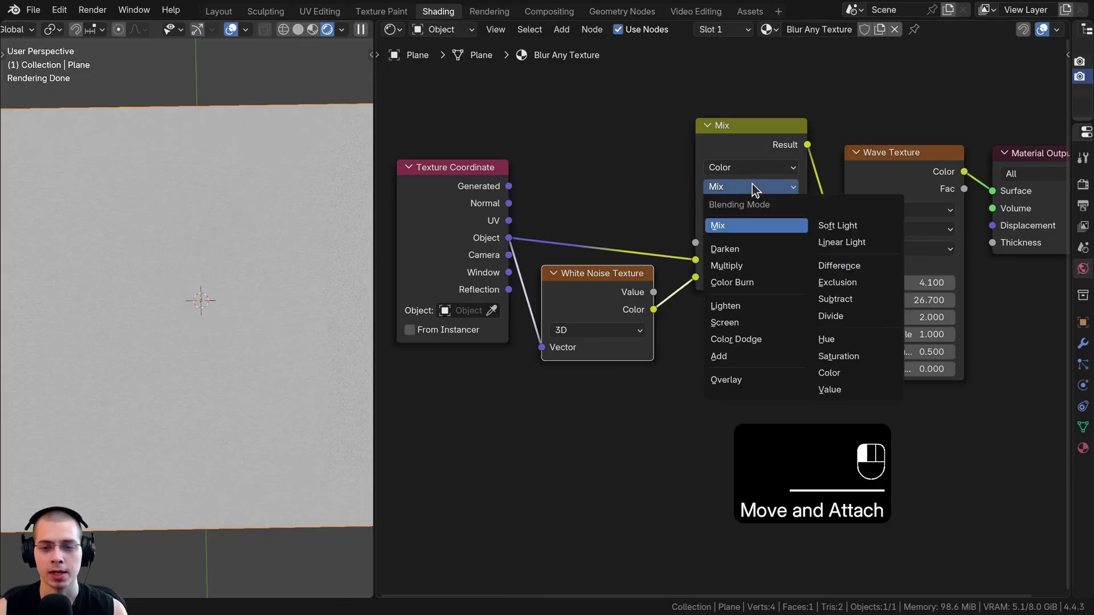
{"action": "left_click", "coordinate": [849, 247]}
{"action": "left_click_drag", "start_coordinate": [741, 244], "coordinate": [706, 244]}
{"action": "scroll", "coordinate": [722, 319], "scroll_direction": "up", "scroll_amount": 7}
{"action": "mouse_move", "coordinate": [707, 191]}
{"action": "left_mouse_down"}
{"action": "mouse_move", "coordinate": [690, 194]}
{"action": "mouse_move", "coordinate": [693, 206]}
{"action": "left_mouse_up"}
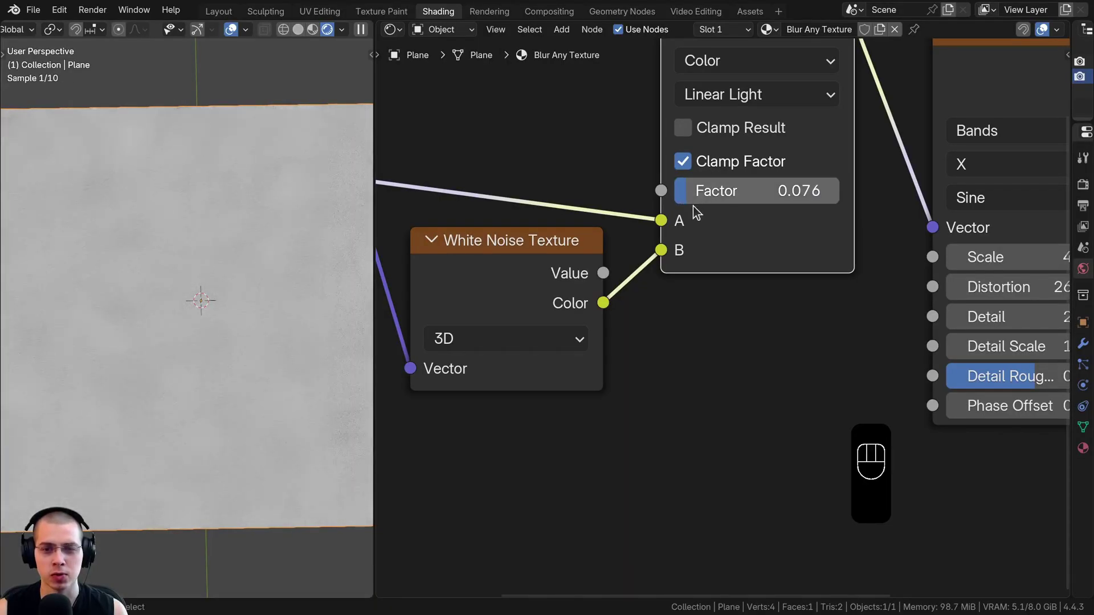
{"action": "scroll", "coordinate": [692, 206], "scroll_direction": "down", "scroll_amount": 3}
{"action": "key", "text": "BackSpace"}
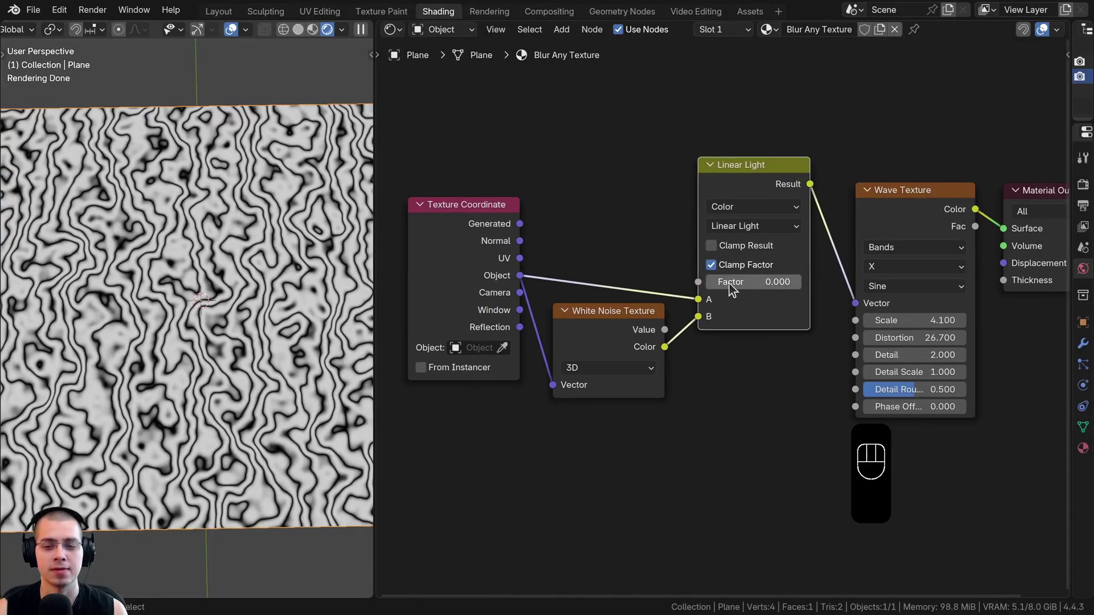
Move the Texture Coordinate and White Noise Texture nodes together to make room before the Linear Light node.
{"action": "scroll", "coordinate": [729, 282], "scroll_direction": "down", "scroll_amount": 3}
{"action": "left_click_drag", "start_coordinate": [486, 166], "coordinate": [603, 369]}
{"action": "key", "text": "g"}
{"action": "left_click", "coordinate": [576, 385]}
Add a Math node above the White Noise Texture and set its operation to Multiply.
{"action": "key", "text": "a"}
{"action": "key", "text": "shift+a"}
{"action": "type", "text": "m"}
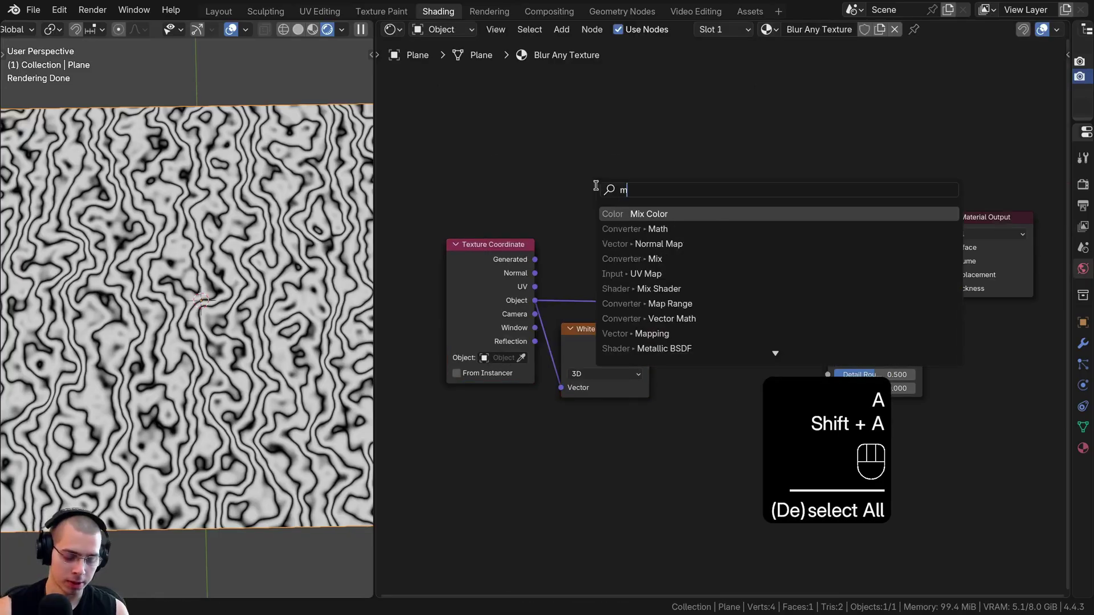
{"action": "type", "text": "ix"}
{"action": "key", "text": "BackSpace"}
{"action": "key", "text": "BackSpace"}
{"action": "type", "text": "a"}
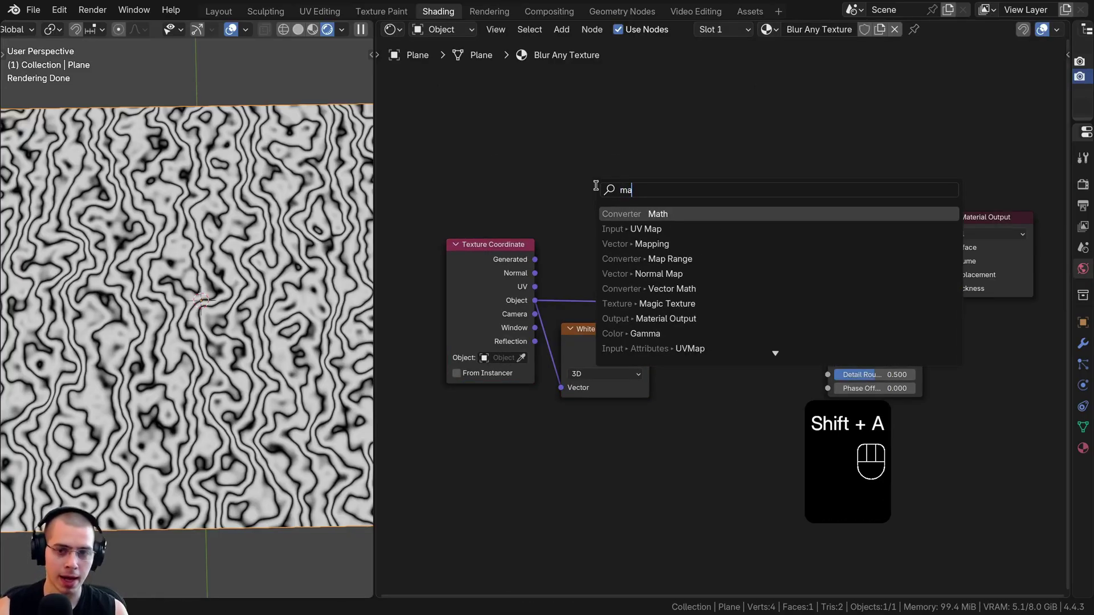
{"action": "key", "text": "Return"}
{"action": "left_click", "coordinate": [577, 186]}
{"action": "scroll", "coordinate": [577, 217], "scroll_direction": "up", "scroll_amount": 1}
{"action": "left_click", "coordinate": [559, 203]}
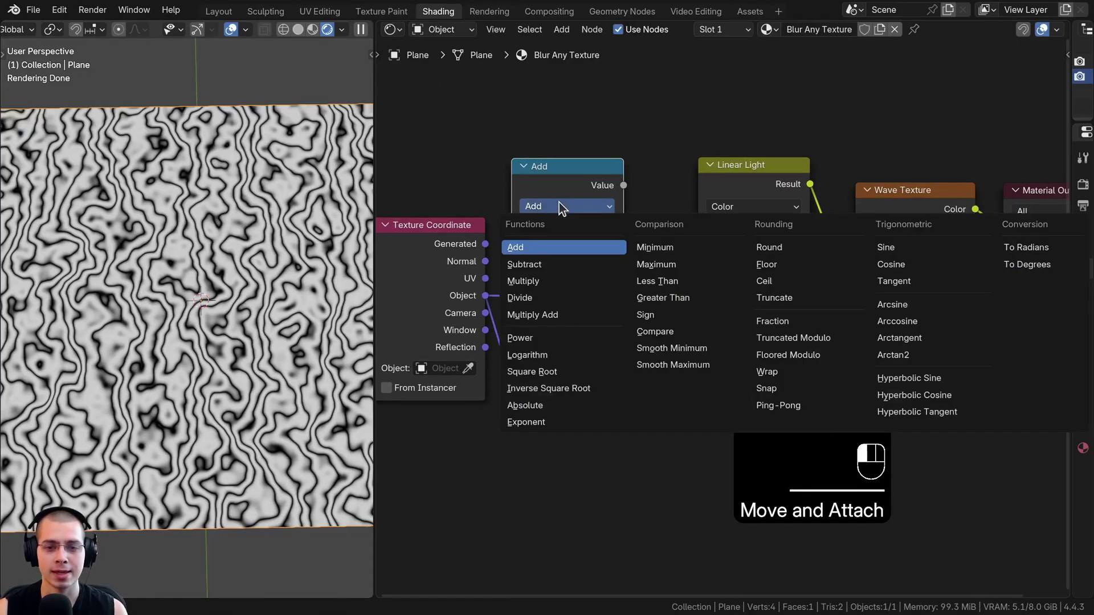
{"action": "left_click", "coordinate": [540, 281]}
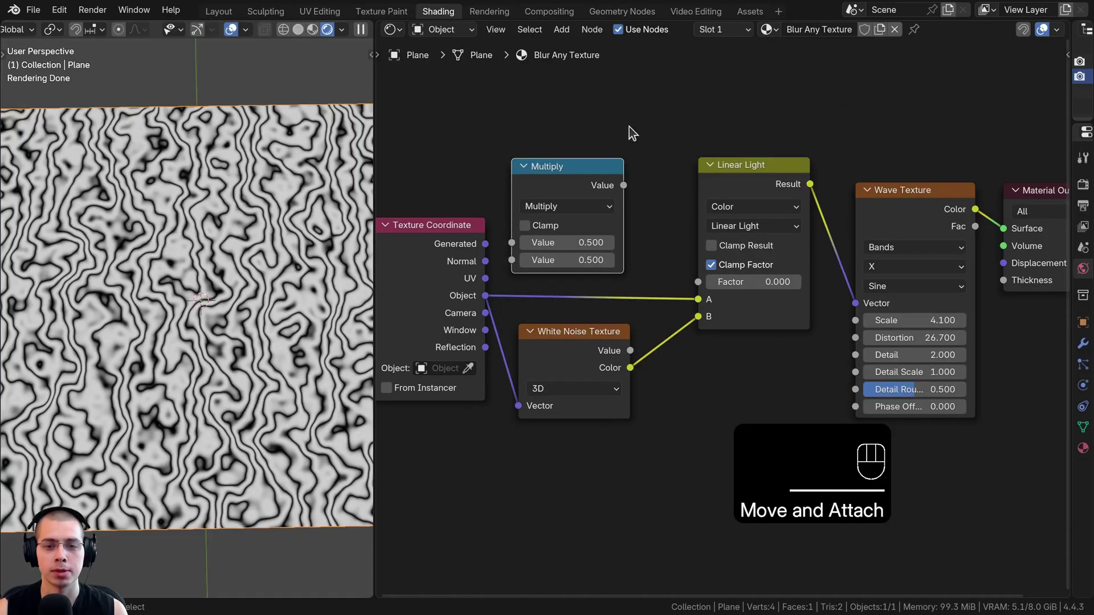
Connect the Multiply node's Value output to the Factor of the Linear Light node.
{"action": "left_click_drag", "start_coordinate": [623, 186], "coordinate": [698, 281]}
{"action": "scroll", "coordinate": [629, 323], "scroll_direction": "up", "scroll_amount": 1}
{"action": "mouse_move", "coordinate": [557, 229]}
{"action": "left_mouse_down"}
{"action": "mouse_move", "coordinate": [598, 229]}
{"action": "mouse_move", "coordinate": [524, 229]}
{"action": "mouse_move", "coordinate": [574, 216]}
{"action": "left_mouse_up"}
{"action": "right_click", "coordinate": [544, 228]}
{"action": "middle_click_drag", "start_coordinate": [595, 231], "coordinate": [641, 228]}
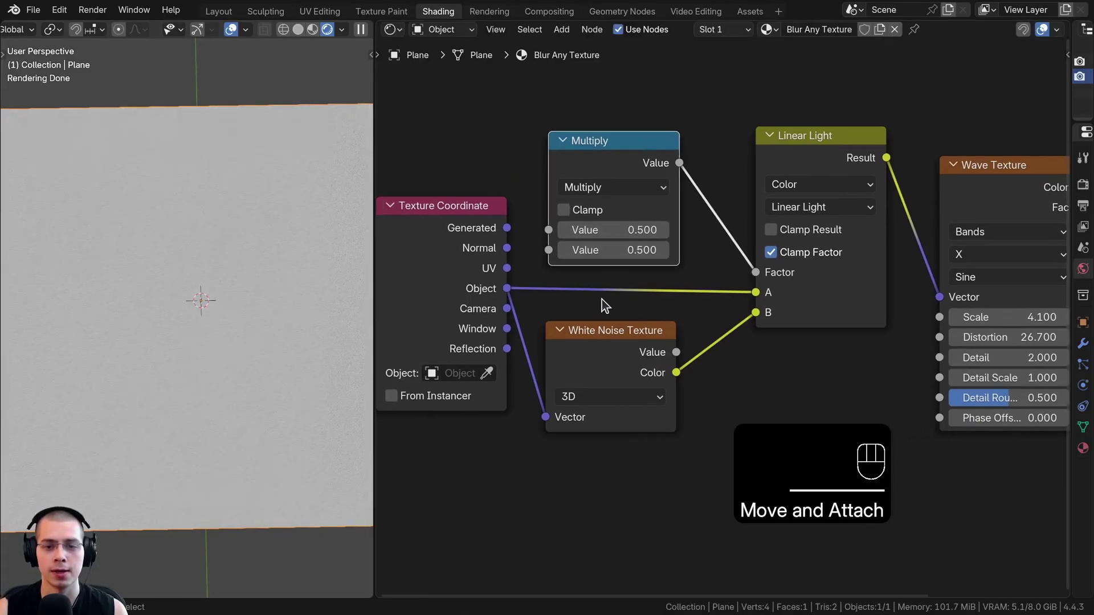
Set the second value of the Multiply node to 0.0002.
{"action": "left_click", "coordinate": [613, 250]}
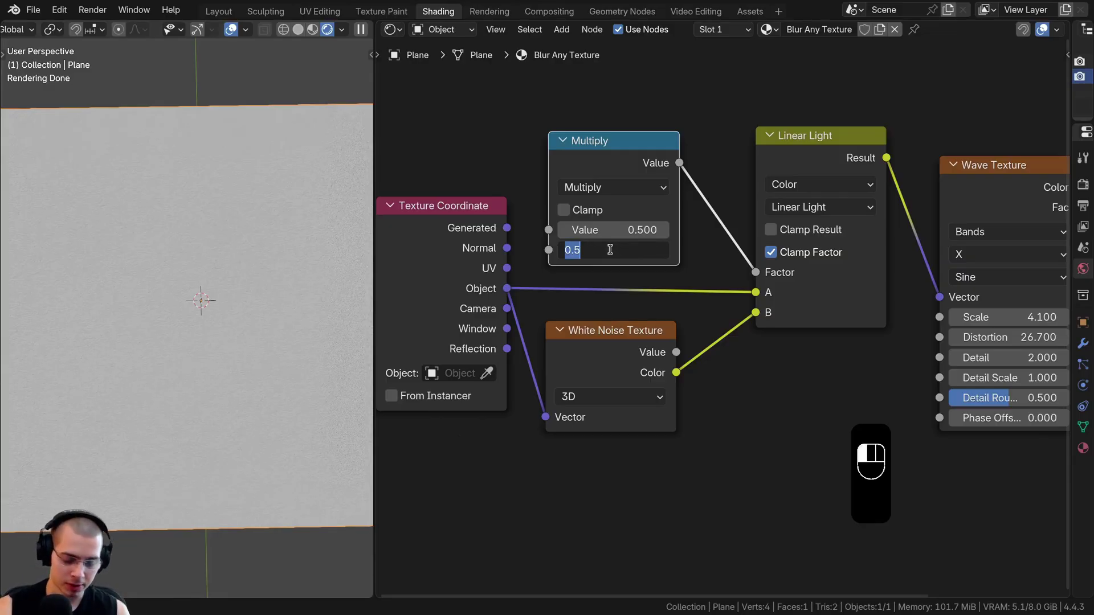
{"action": "key", "text": "BackSpace"}
{"action": "type", "text": ".0002"}
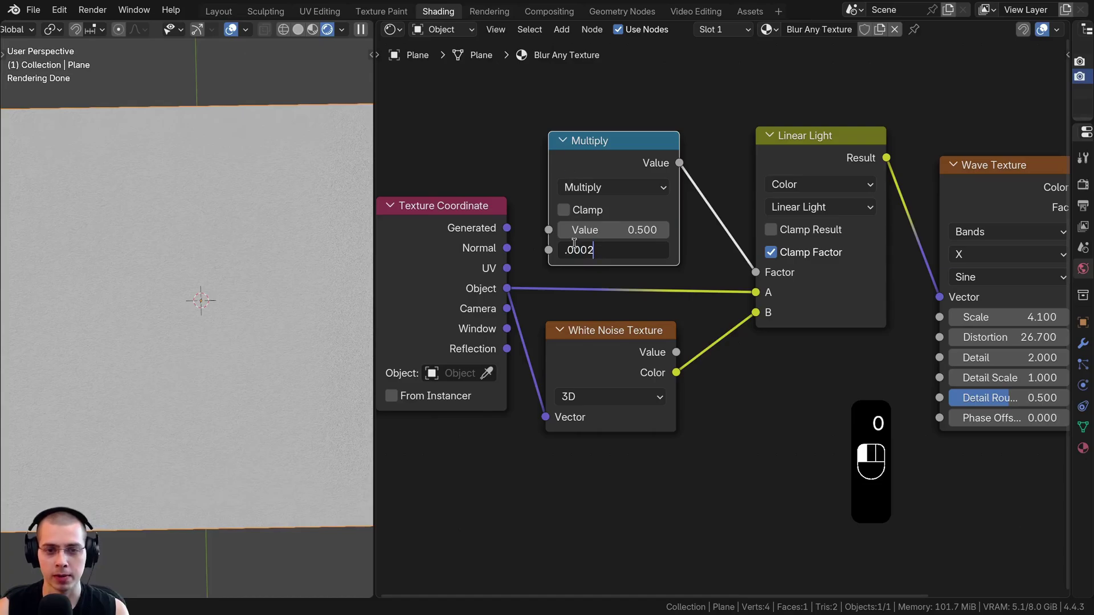
{"action": "left_click_drag", "start_coordinate": [598, 250], "coordinate": [561, 256]}
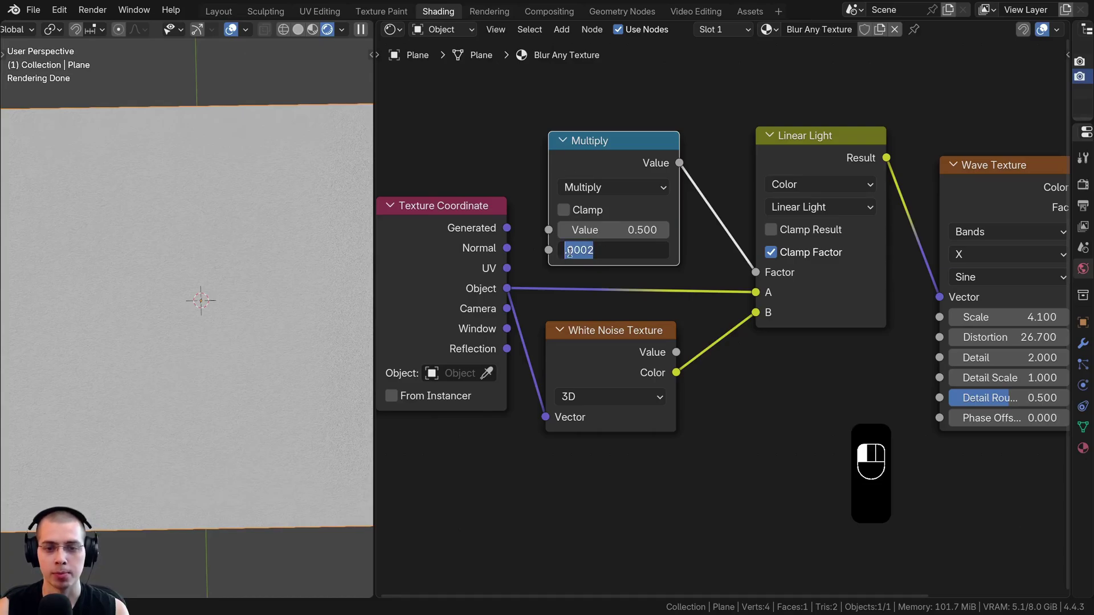
{"action": "left_click", "coordinate": [626, 263]}
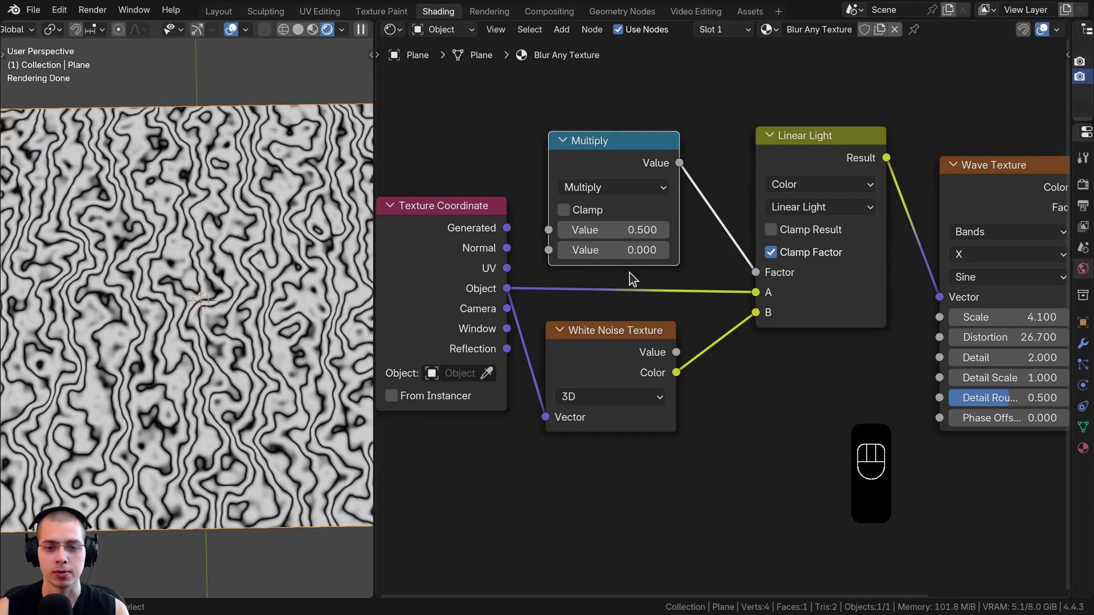
Set the first value of the Multiply node to 0 and try sliding it to test the blur.
{"action": "left_click", "coordinate": [618, 230]}
{"action": "type", "text": "0"}
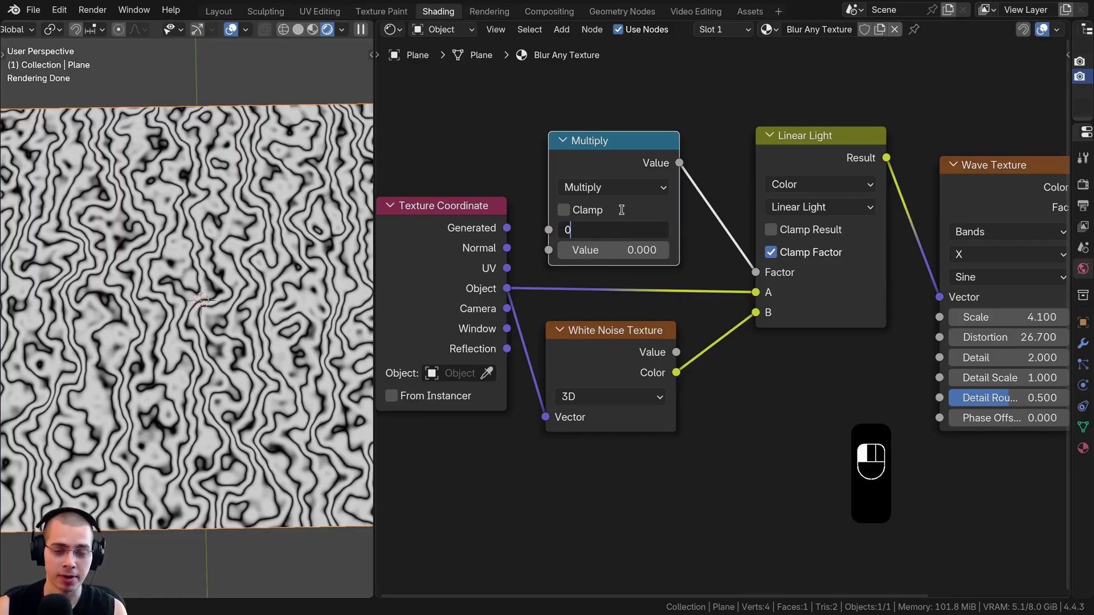
{"action": "left_click", "coordinate": [621, 210]}
{"action": "left_click_drag", "start_coordinate": [599, 229], "coordinate": [702, 229]}
{"action": "right_click", "coordinate": [600, 229]}
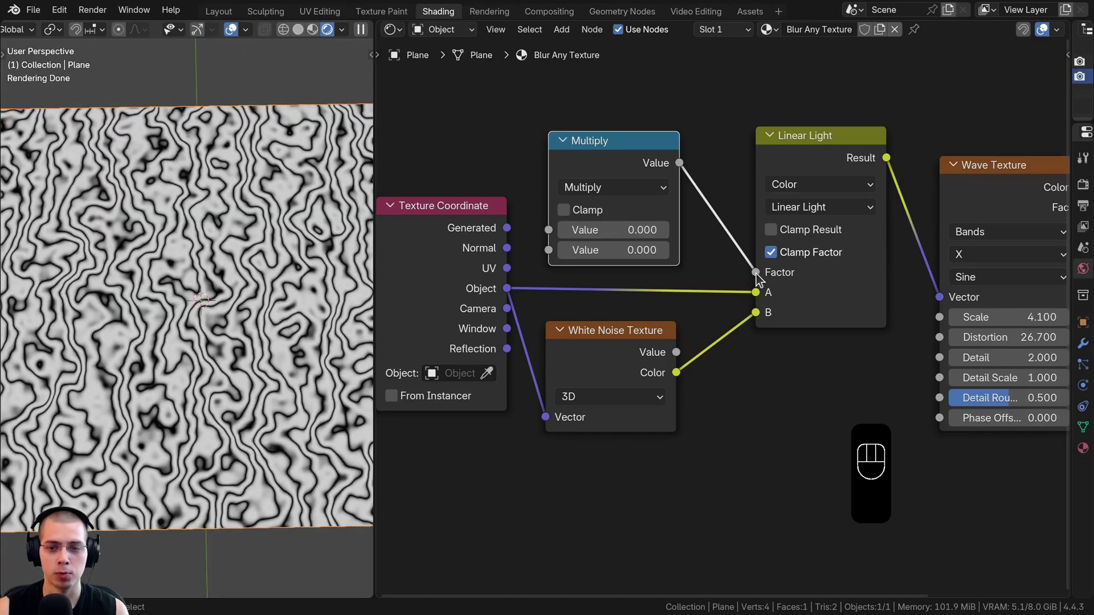
Unlink Multiply from the Linear Light Factor to try the Factor directly, and relink it to try Multiply's first value.
{"action": "left_click_drag", "start_coordinate": [756, 274], "coordinate": [712, 251]}
{"action": "left_click_drag", "start_coordinate": [788, 275], "coordinate": [802, 275]}
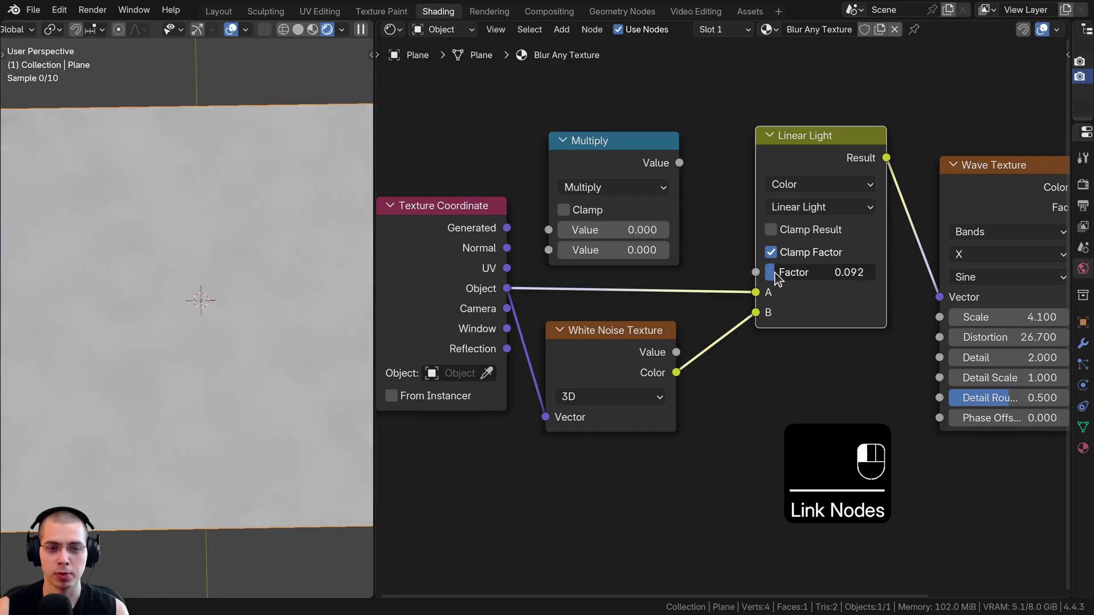
{"action": "left_click_drag", "start_coordinate": [679, 162], "coordinate": [756, 272]}
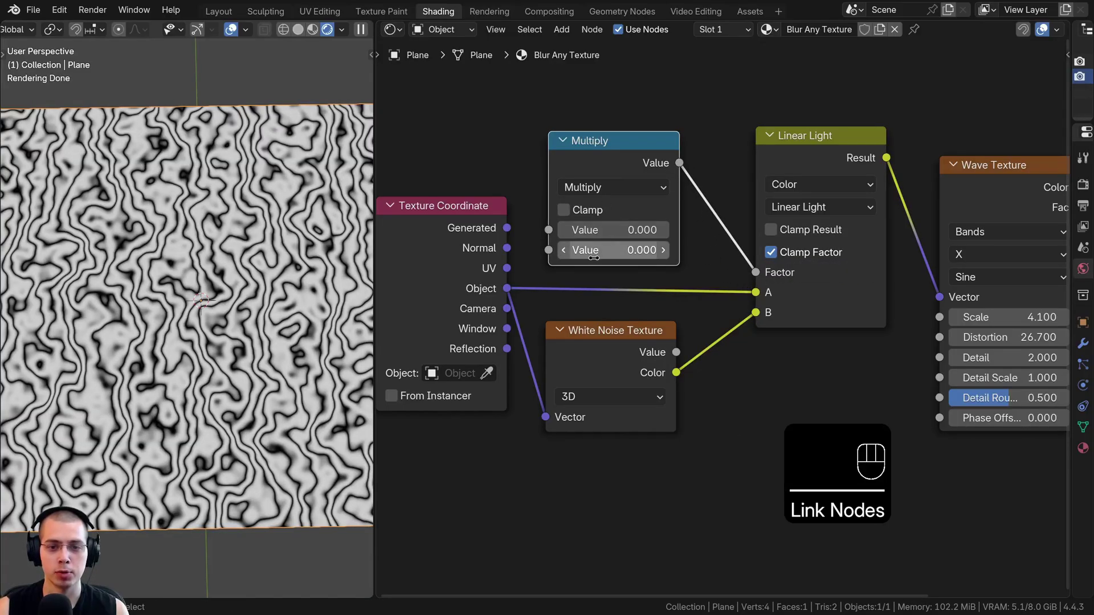
{"action": "mouse_move", "coordinate": [596, 230]}
{"action": "left_mouse_down"}
{"action": "mouse_move", "coordinate": [679, 229]}
{"action": "mouse_move", "coordinate": [617, 229]}
{"action": "left_mouse_up"}
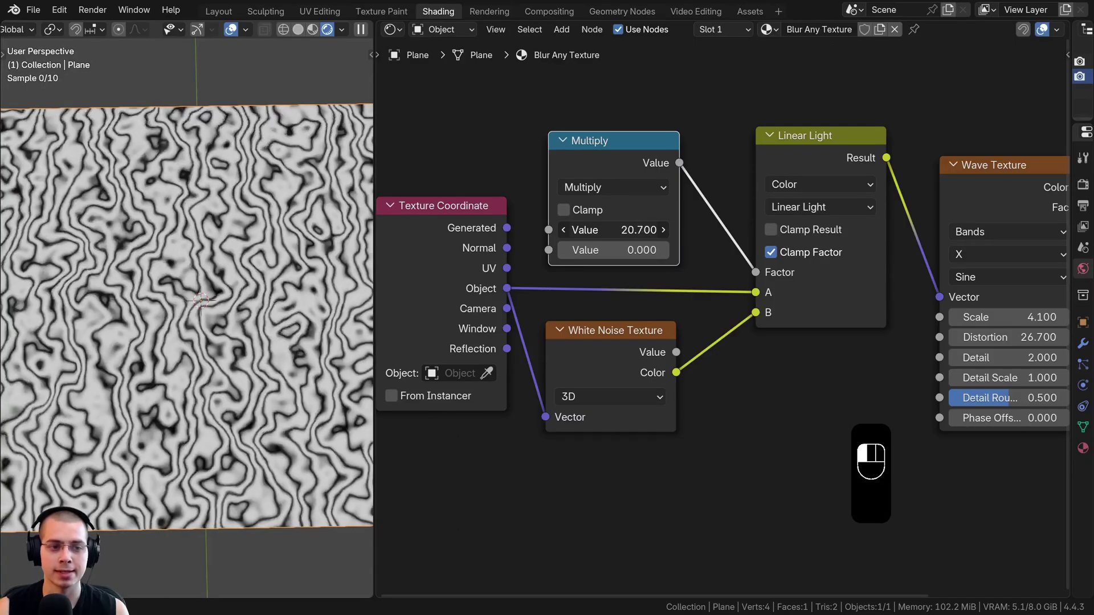
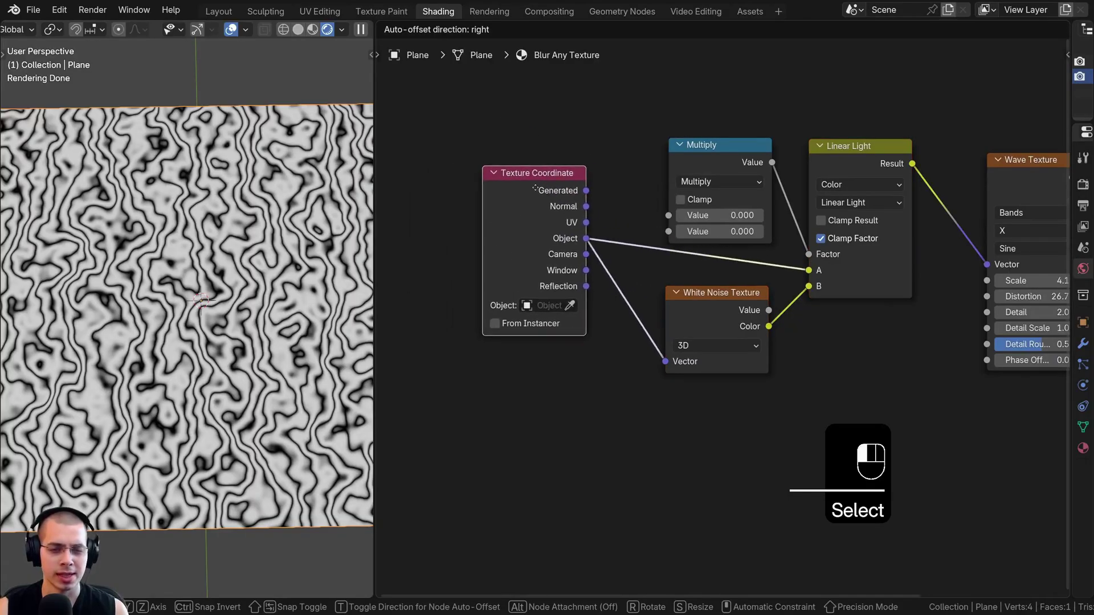
Group the Multiply, White Noise Texture and Linear Light nodes and return to the material's main node tree.
{"action": "scroll", "coordinate": [512, 245], "scroll_direction": "up", "scroll_amount": 1}
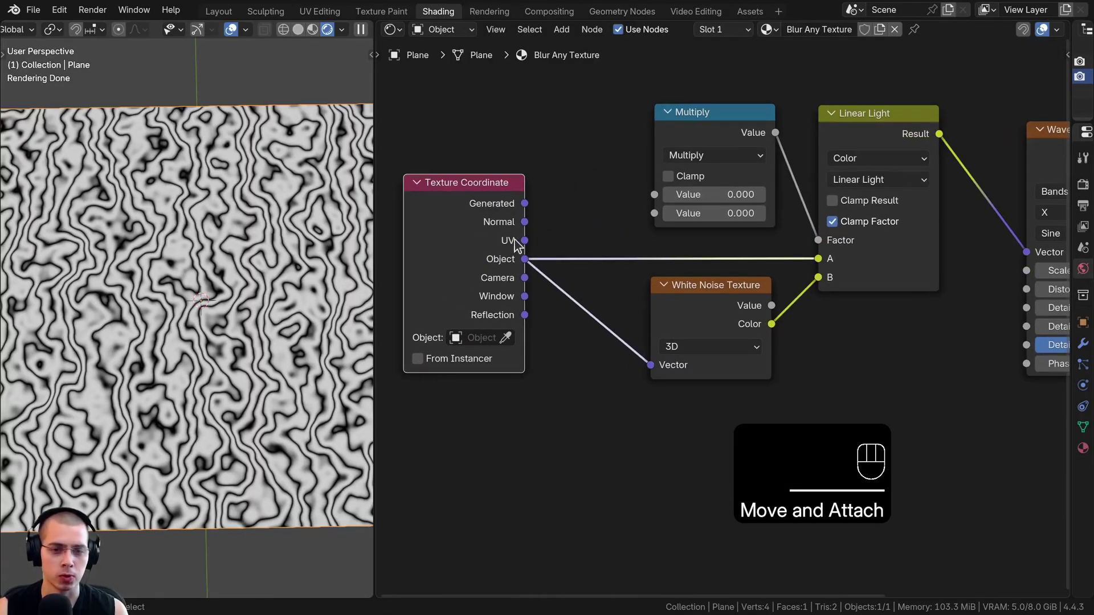
{"action": "scroll", "coordinate": [516, 239], "scroll_direction": "down", "scroll_amount": 1}
{"action": "left_click", "coordinate": [830, 427]}
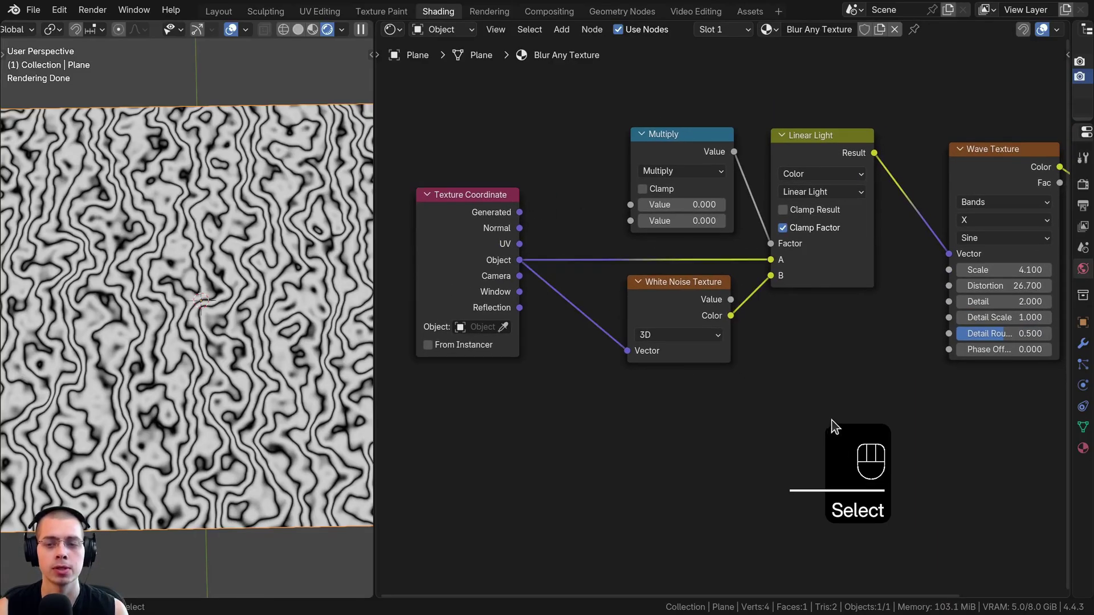
{"action": "left_click_drag", "start_coordinate": [849, 417], "coordinate": [638, 91]}
{"action": "left_click_drag", "start_coordinate": [654, 143], "coordinate": [654, 145]}
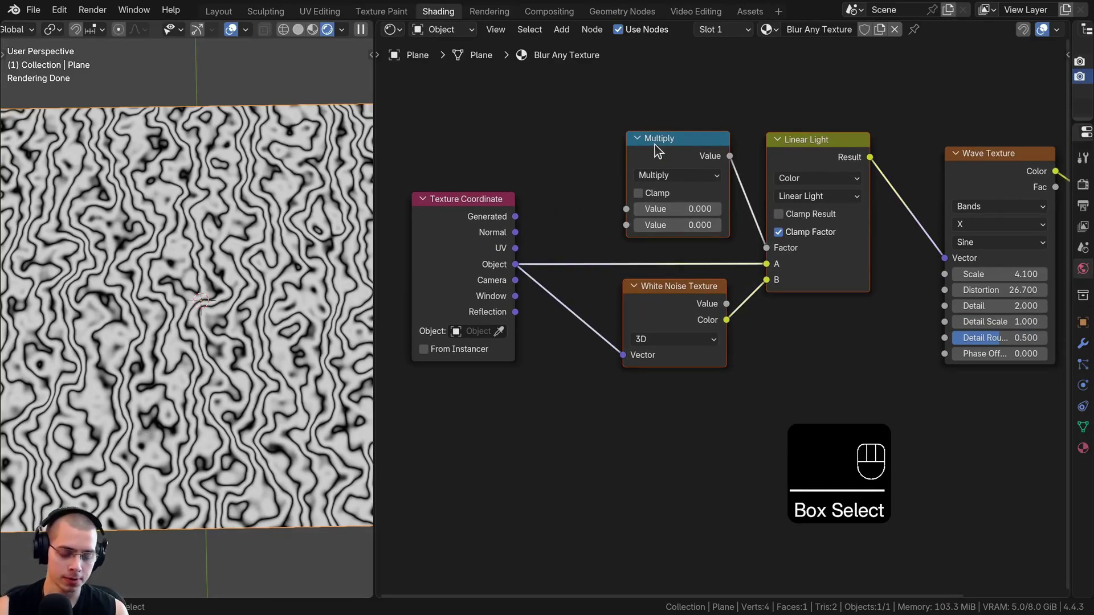
{"action": "key", "text": "ctrl+g"}
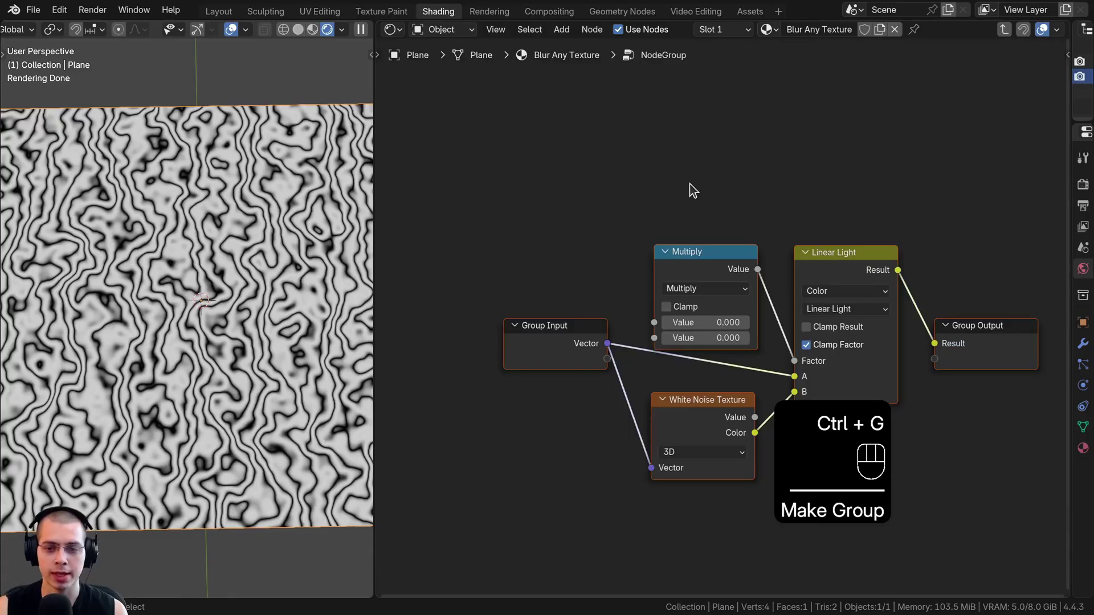
{"action": "middle_click_drag", "start_coordinate": [682, 163], "coordinate": [666, 132]}
{"action": "key", "text": "Tab"}
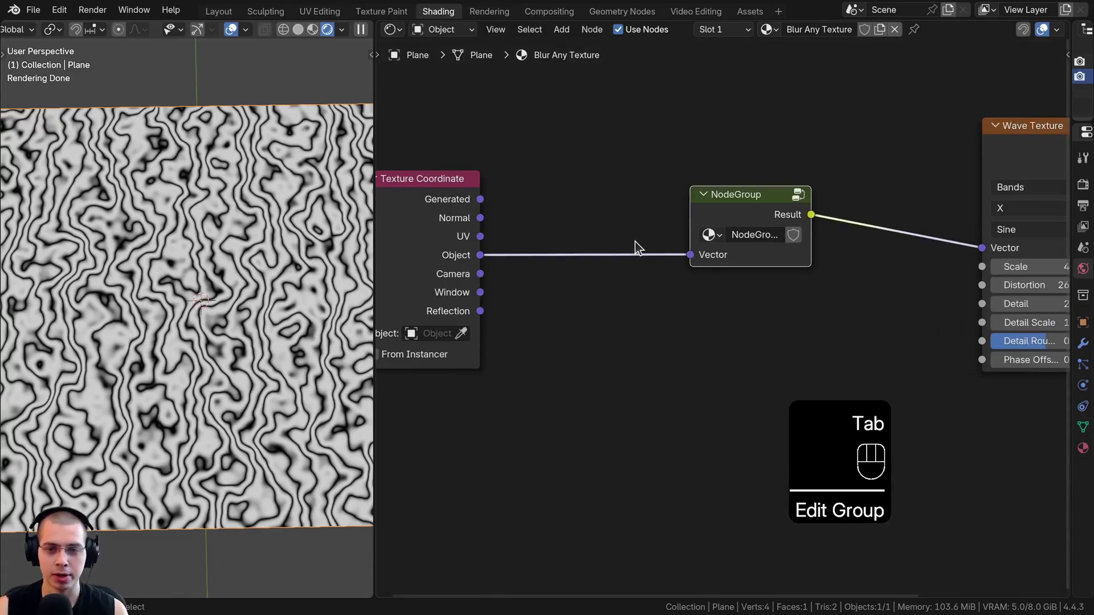
Rename the node group as Blur Any Texture by copying the material's name.
{"action": "double_click", "coordinate": [821, 30]}
{"action": "key", "text": "ctrl+c"}
{"action": "left_click", "coordinate": [754, 228]}
{"action": "double_click", "coordinate": [753, 234]}
{"action": "key", "text": "ctrl+v"}
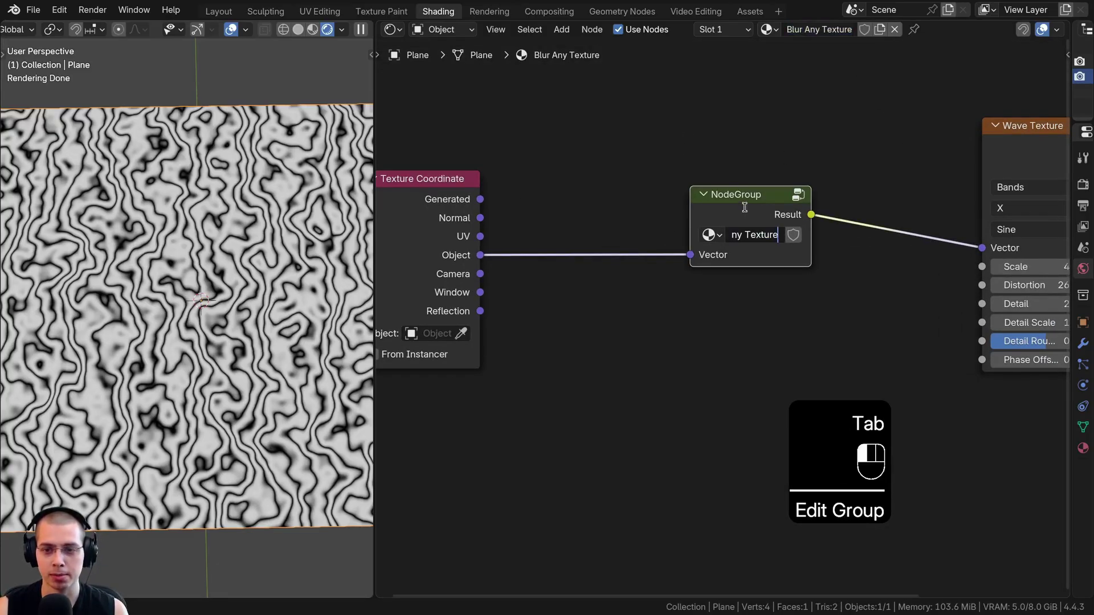
{"action": "left_click", "coordinate": [732, 211]}
Widen the Blur Any Texture group node and move the Texture Coordinate node close beside it.
{"action": "left_click_drag", "start_coordinate": [691, 215], "coordinate": [638, 211]}
{"action": "left_click_drag", "start_coordinate": [696, 215], "coordinate": [726, 215]}
{"action": "left_click_drag", "start_coordinate": [448, 249], "coordinate": [620, 237]}
{"action": "key", "text": "a"}
Move the Wave Texture and Material Output nodes closer to the group node and adjust the group node's position between its neighbours.
{"action": "scroll", "coordinate": [684, 238], "scroll_direction": "down", "scroll_amount": 3}
{"action": "middle_click_drag", "start_coordinate": [698, 238], "coordinate": [599, 274]}
{"action": "left_click_drag", "start_coordinate": [797, 156], "coordinate": [1052, 283]}
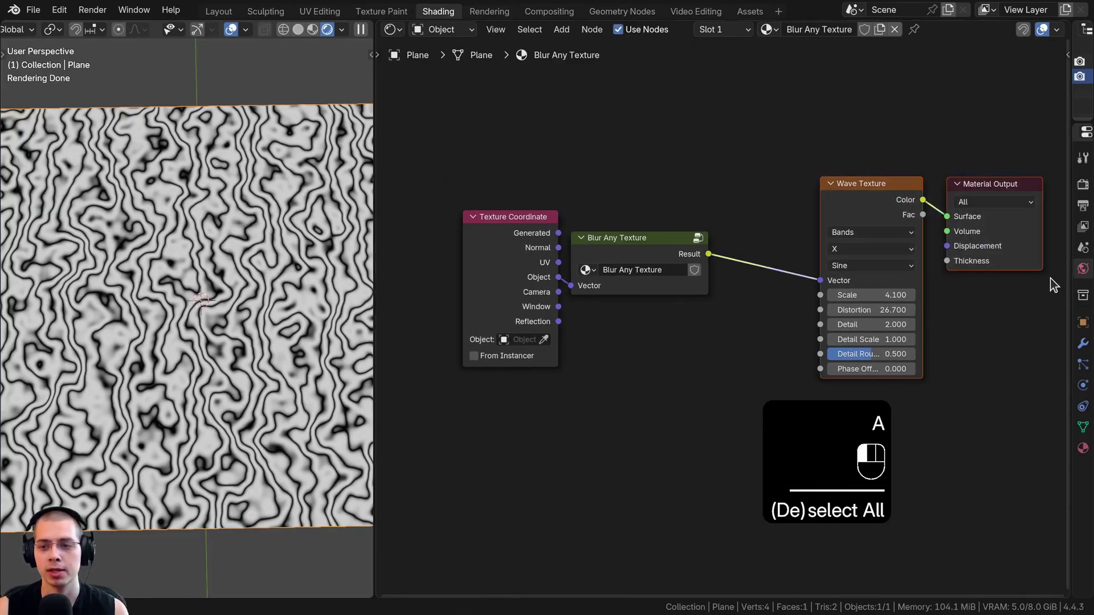
{"action": "key", "text": "g"}
{"action": "left_click", "coordinate": [960, 286]}
{"action": "key", "text": "a"}
{"action": "left_click_drag", "start_coordinate": [685, 245], "coordinate": [692, 245]}
{"action": "scroll", "coordinate": [655, 254], "scroll_direction": "up", "scroll_amount": 2}
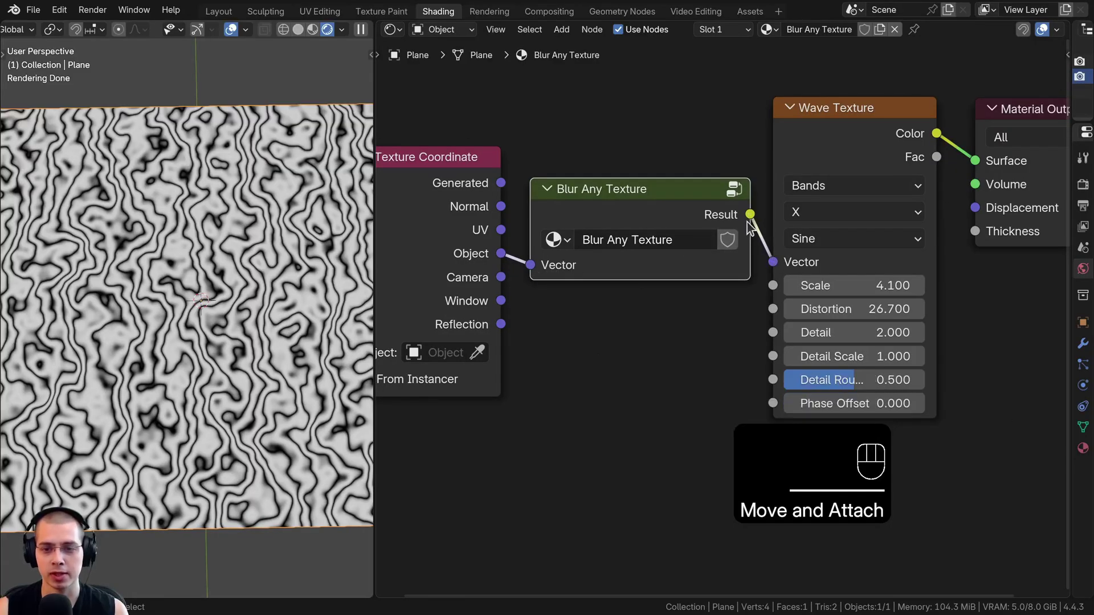
{"action": "left_click_drag", "start_coordinate": [534, 188], "coordinate": [528, 193]}
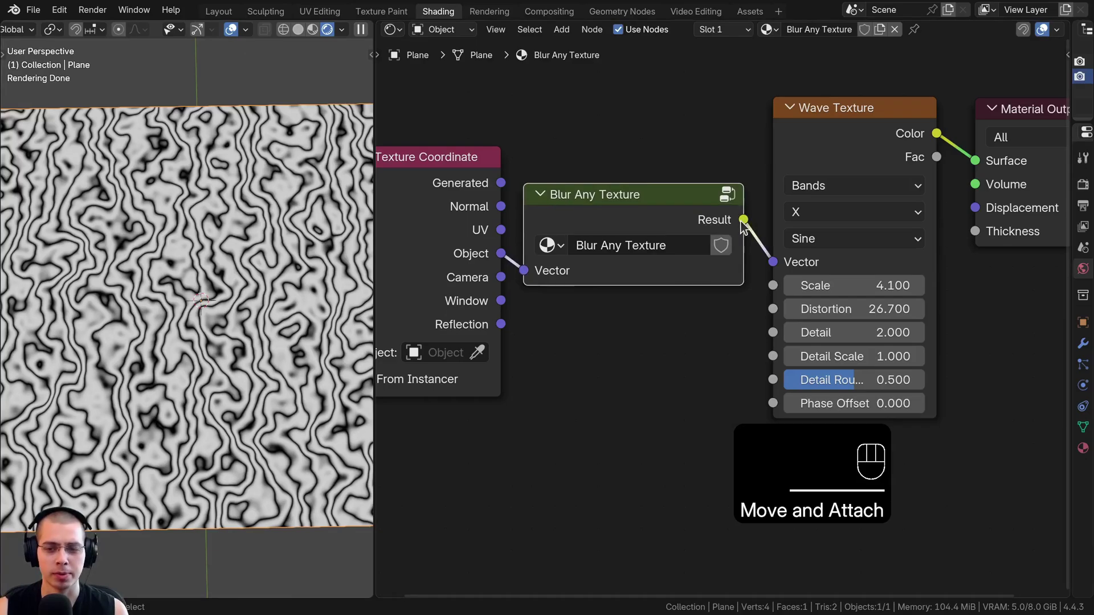
{"action": "left_click_drag", "start_coordinate": [664, 216], "coordinate": [666, 217]}
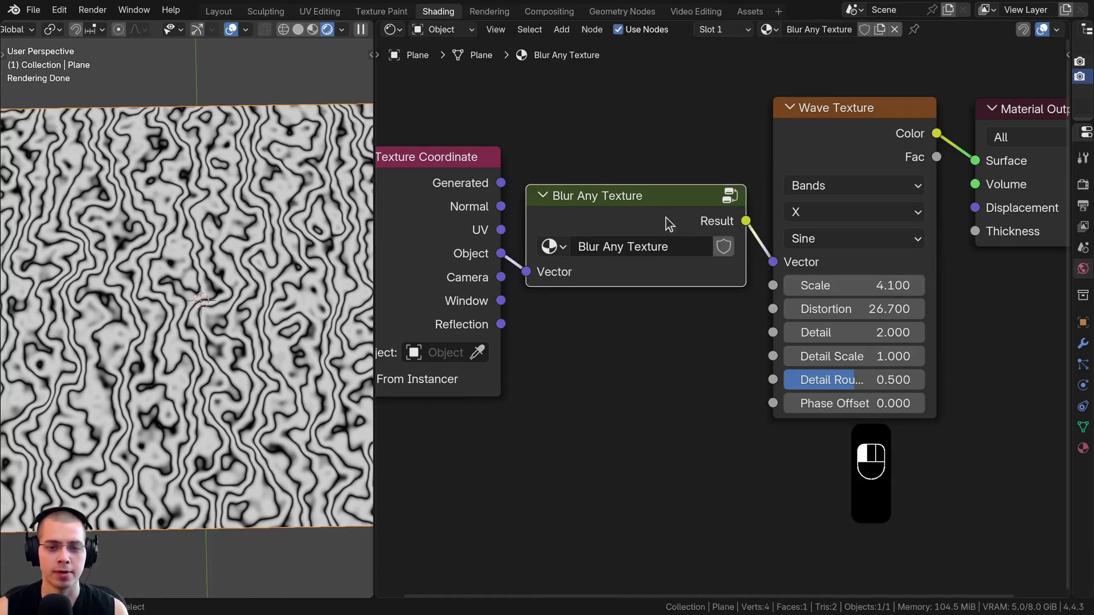
Open the Blur Any Texture group for editing and set its Result output socket's type to Vector.
{"action": "middle_click_drag", "start_coordinate": [671, 169], "coordinate": [671, 176]}
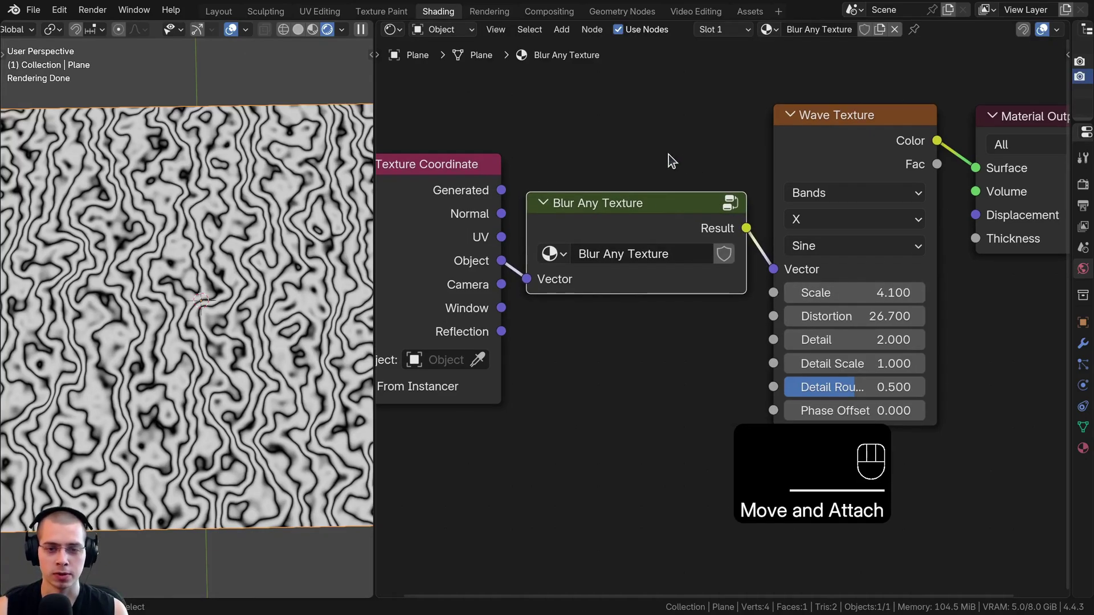
{"action": "key", "text": "Tab"}
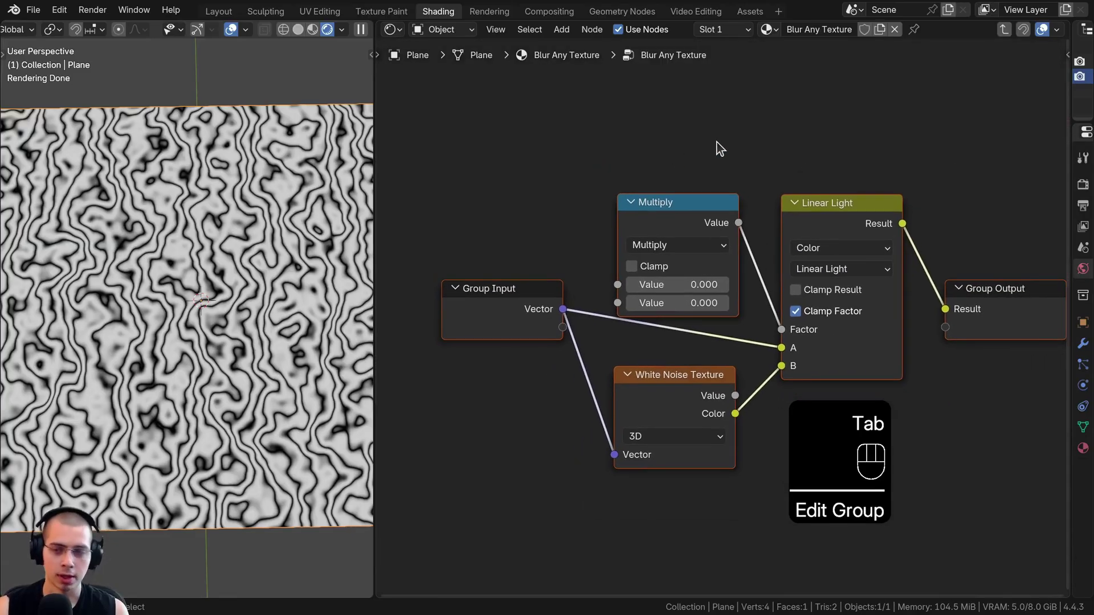
{"action": "key", "text": "n"}
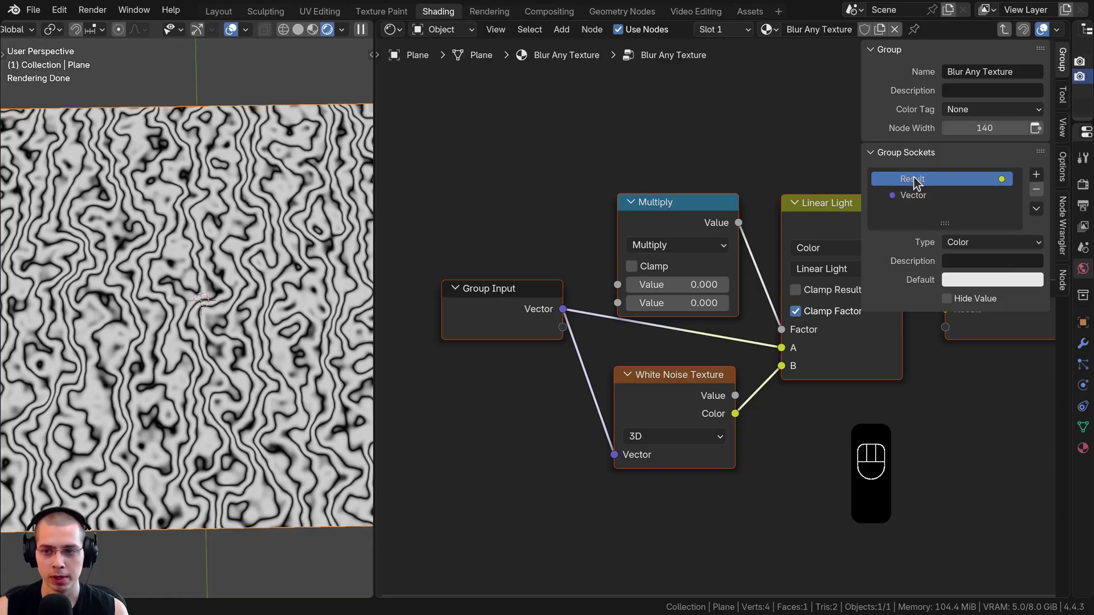
{"action": "left_click", "coordinate": [982, 245]}
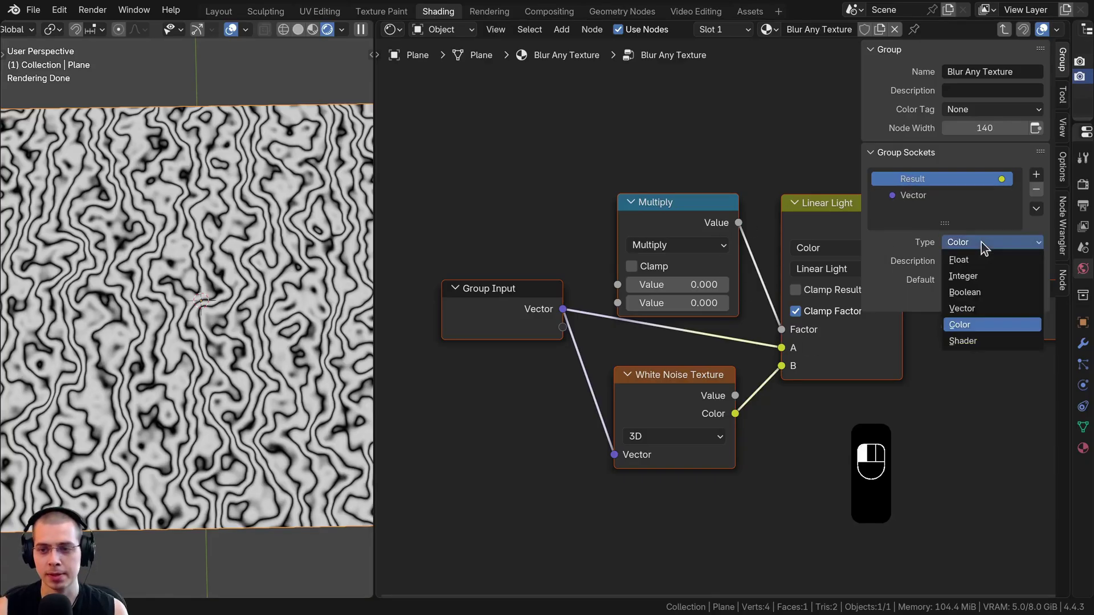
{"action": "left_click", "coordinate": [966, 312]}
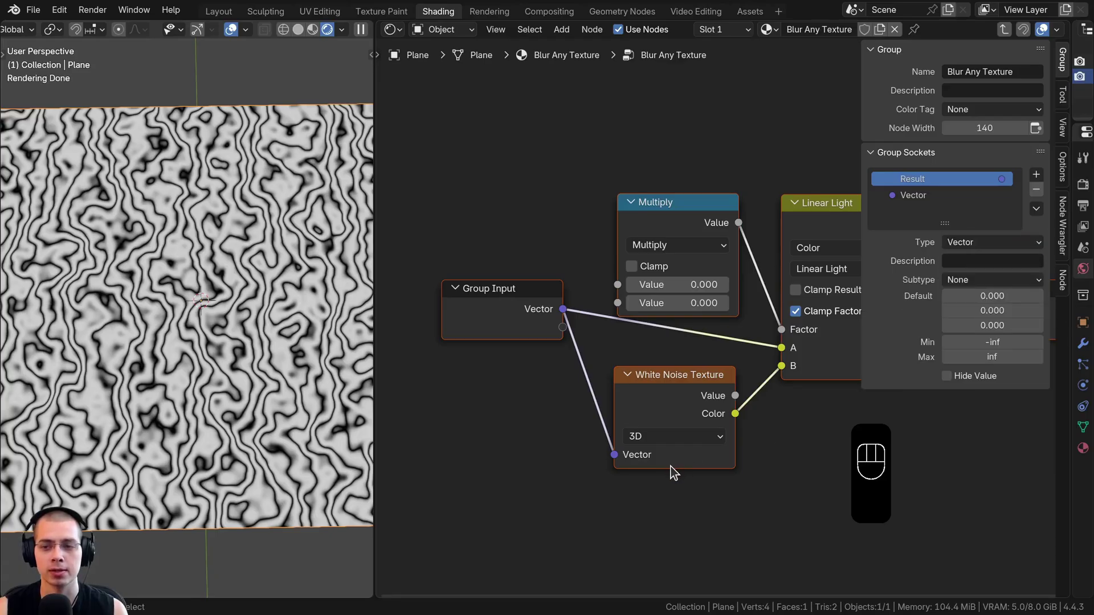
Rename the group's output socket as Vector Output and its input socket as Vector Input, and leave the group.
{"action": "double_click", "coordinate": [909, 180]}
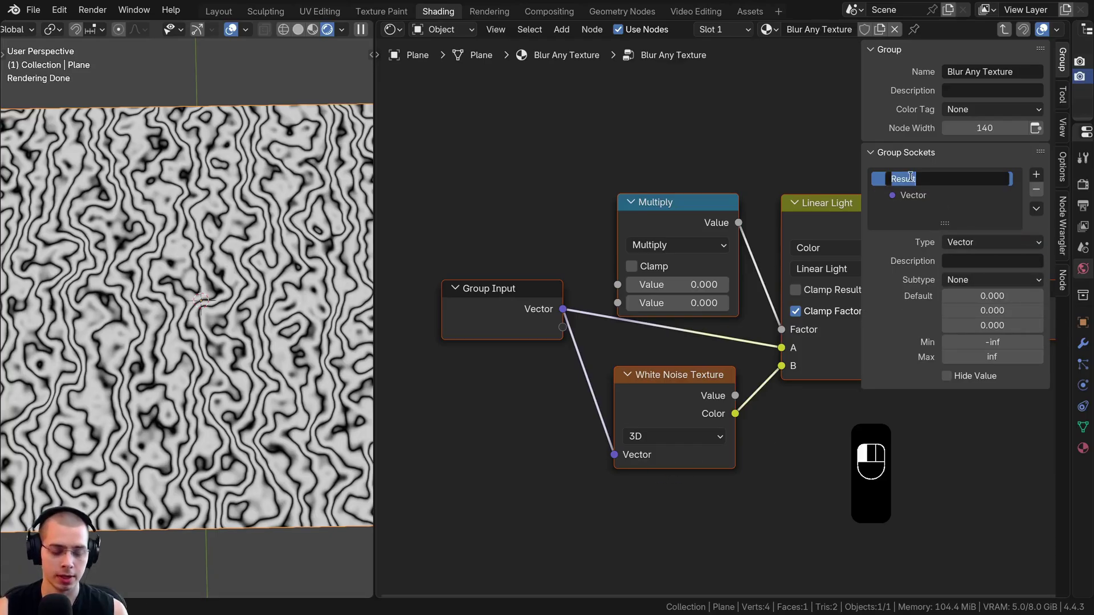
{"action": "type", "text": "Vector Output"}
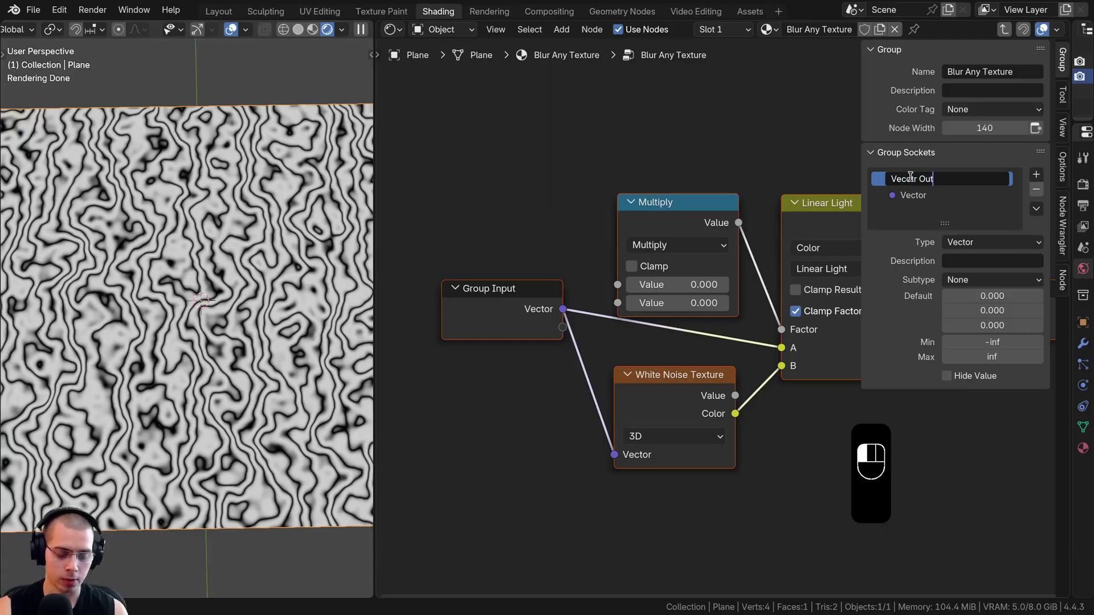
{"action": "key", "text": "Return"}
{"action": "double_click", "coordinate": [946, 196]}
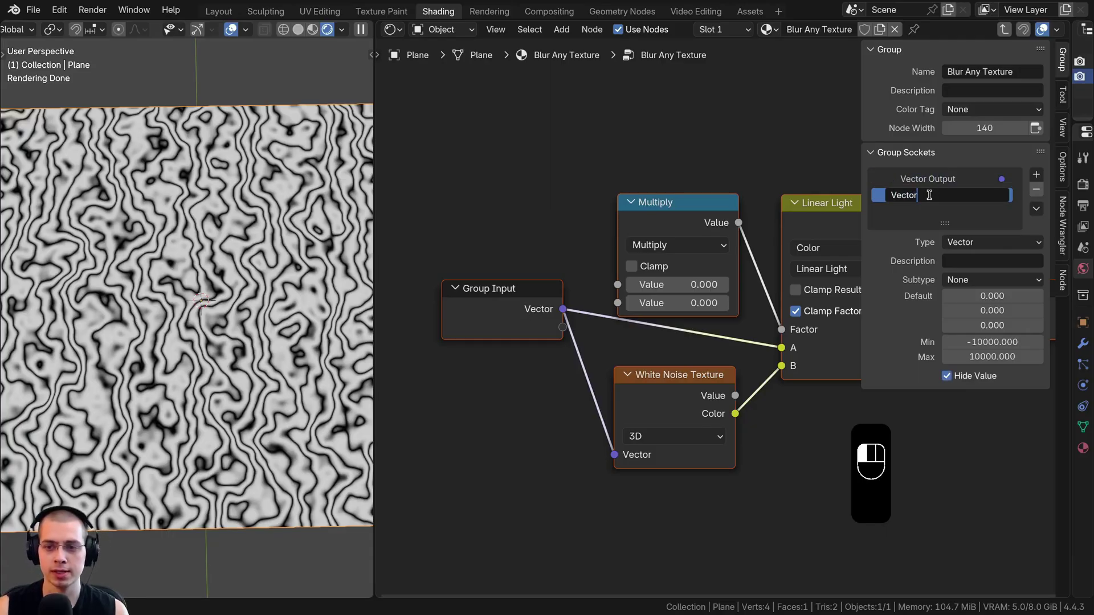
{"action": "type", "text": "Input"}
{"action": "key", "text": "Return"}
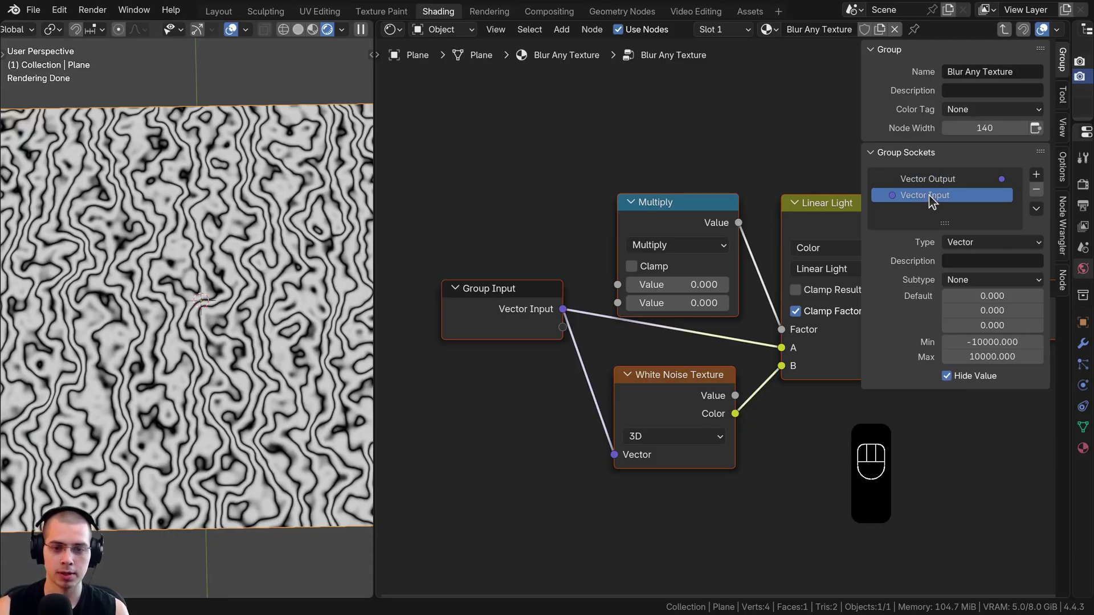
{"action": "middle_click_drag", "start_coordinate": [730, 274], "coordinate": [724, 284]}
{"action": "key", "text": "Tab"}
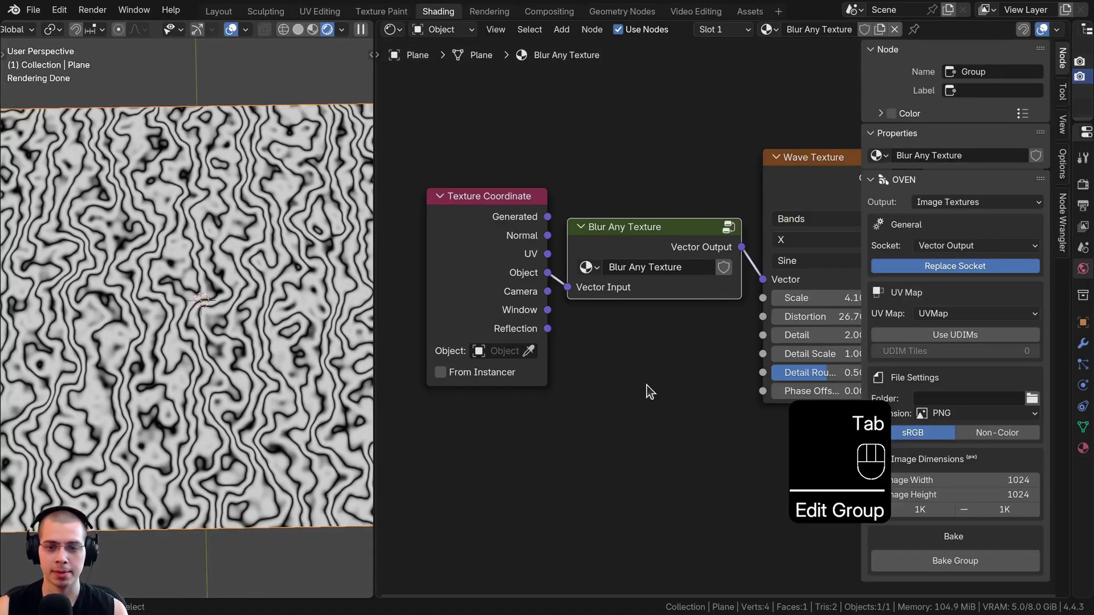
Fine-tune the spacing of the Blur Any Texture group node between the Texture Coordinate and Wave Texture nodes.
{"action": "scroll", "coordinate": [639, 365], "scroll_direction": "up", "scroll_amount": 3}
{"action": "left_click_drag", "start_coordinate": [583, 215], "coordinate": [521, 211]}
{"action": "mouse_move", "coordinate": [483, 270]}
{"action": "left_mouse_down"}
{"action": "mouse_move", "coordinate": [463, 273]}
{"action": "mouse_move", "coordinate": [478, 279]}
{"action": "left_mouse_up"}
{"action": "left_click_drag", "start_coordinate": [582, 207], "coordinate": [580, 205]}
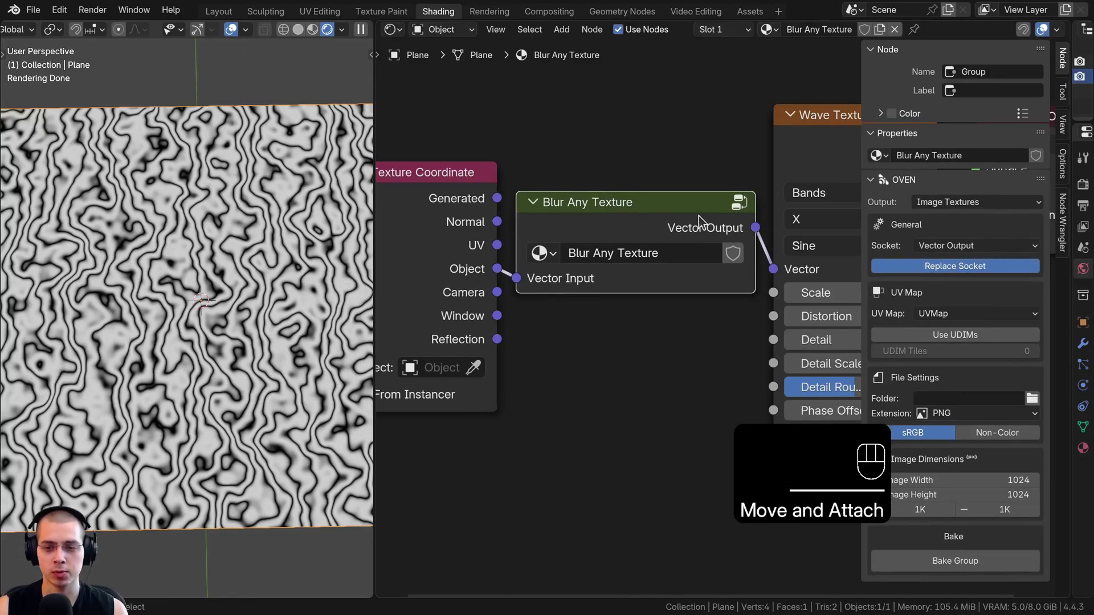
{"action": "scroll", "coordinate": [618, 199], "scroll_direction": "down", "scroll_amount": 2}
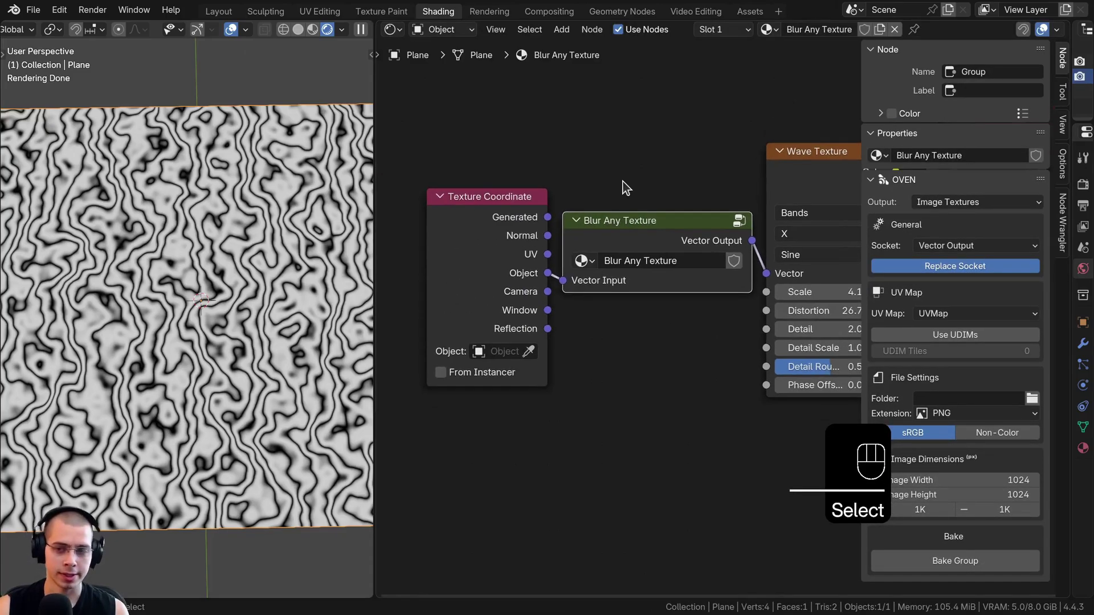
Inside the Blur Any Texture group, move the Group Input node outward and expose the Multiply node's first value as a group input.
{"action": "key", "text": "Tab"}
{"action": "middle_click_drag", "start_coordinate": [618, 252], "coordinate": [621, 242]}
{"action": "key", "text": "a"}
{"action": "left_click_drag", "start_coordinate": [527, 312], "coordinate": [503, 315]}
{"action": "scroll", "coordinate": [626, 297], "scroll_direction": "up", "scroll_amount": 1}
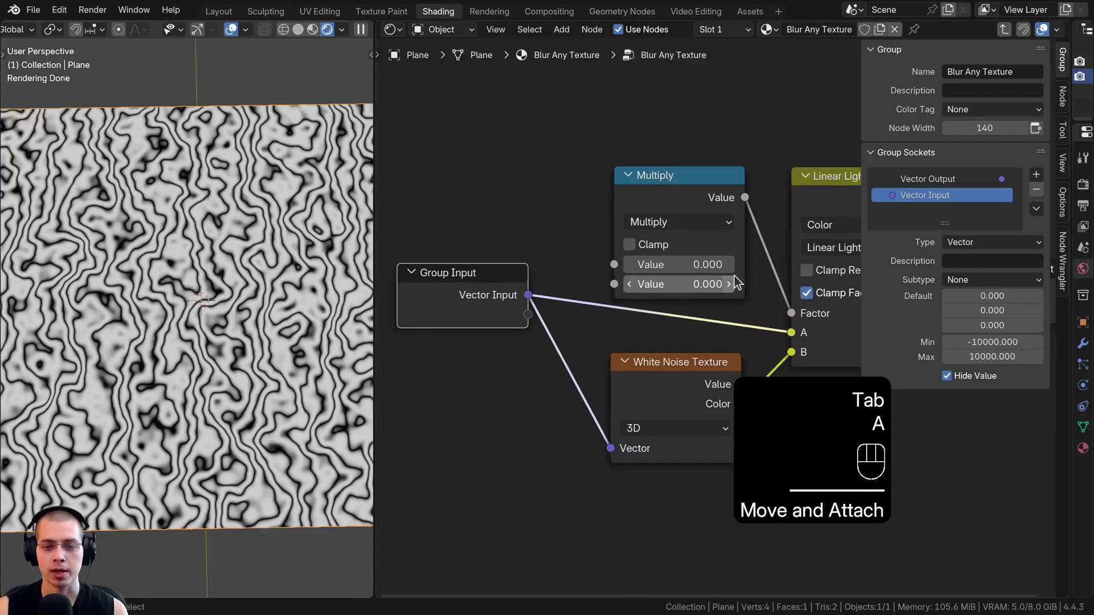
{"action": "left_click_drag", "start_coordinate": [706, 264], "coordinate": [528, 314]}
Rename the new group input socket as Blur Amount, hide the sidebar and leave the group.
{"action": "double_click", "coordinate": [913, 211]}
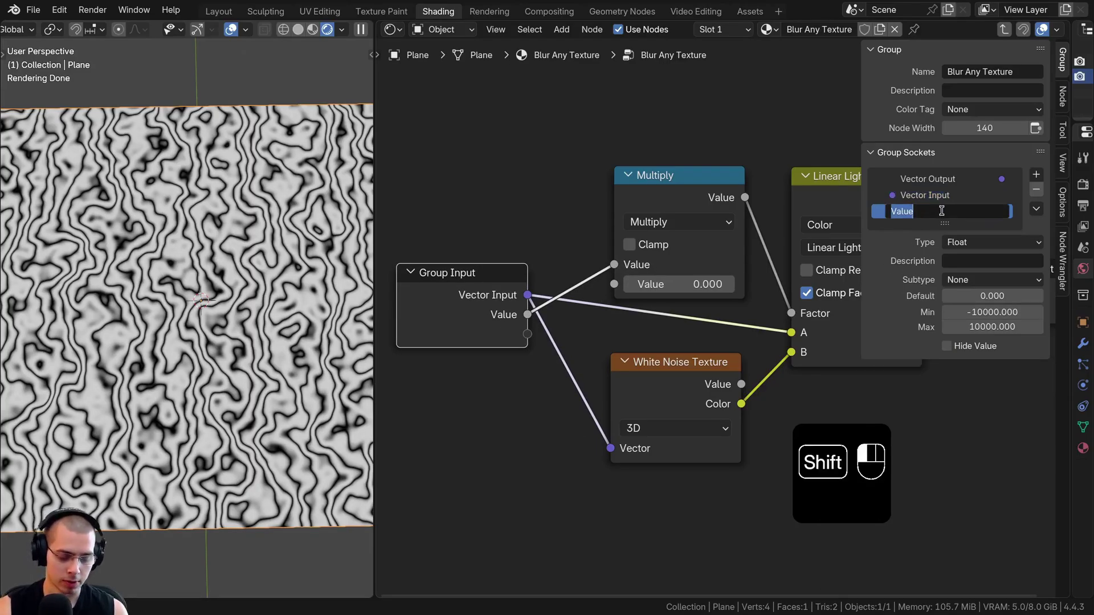
{"action": "type", "text": "Blur Amount"}
{"action": "key", "text": "Return"}
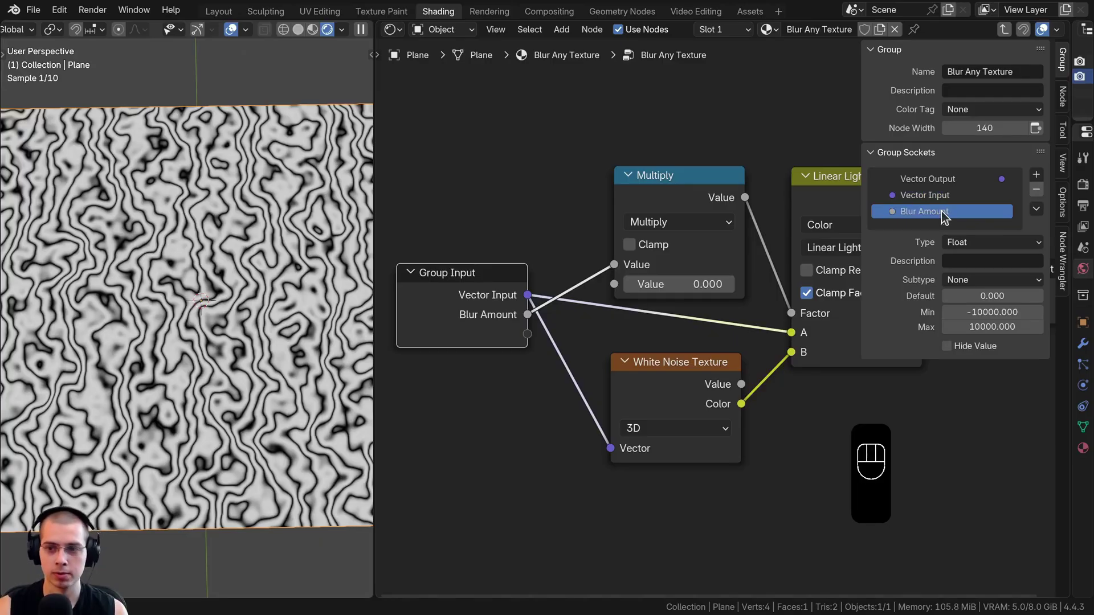
{"action": "scroll", "coordinate": [805, 183], "scroll_direction": "down", "scroll_amount": 1}
{"action": "key", "text": "n"}
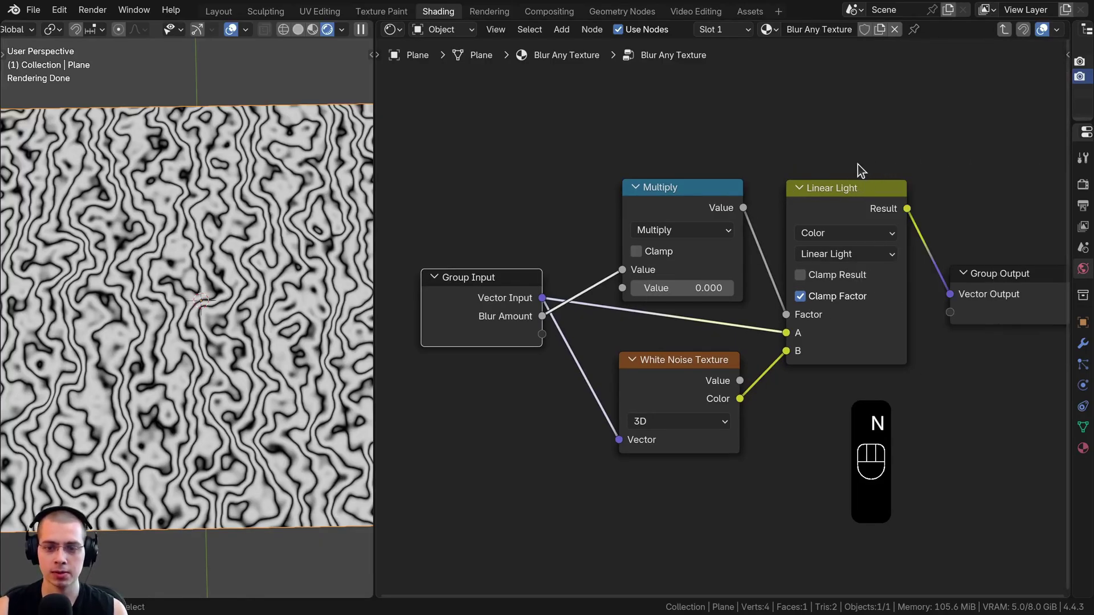
{"action": "key", "text": "Tab"}
Move the Texture Coordinate node and the Blur Any Texture group node slightly to even out their layout.
{"action": "scroll", "coordinate": [708, 302], "scroll_direction": "up", "scroll_amount": 2}
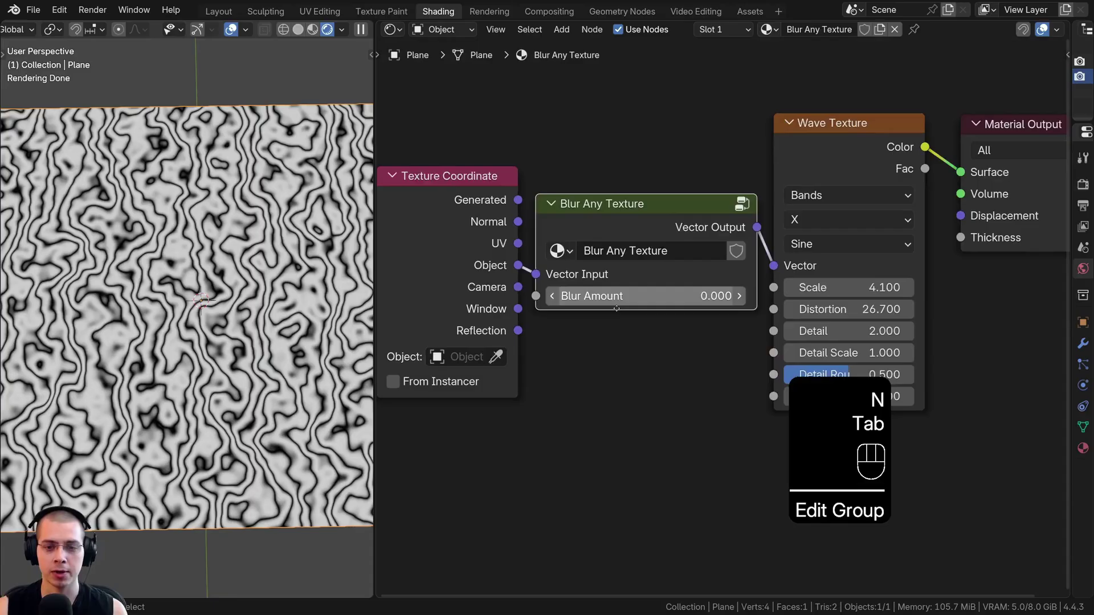
{"action": "middle_click_drag", "start_coordinate": [707, 297], "coordinate": [723, 296]}
{"action": "left_click_drag", "start_coordinate": [471, 234], "coordinate": [449, 228]}
{"action": "left_click", "coordinate": [606, 219]}
{"action": "left_click_drag", "start_coordinate": [603, 214], "coordinate": [592, 207]}
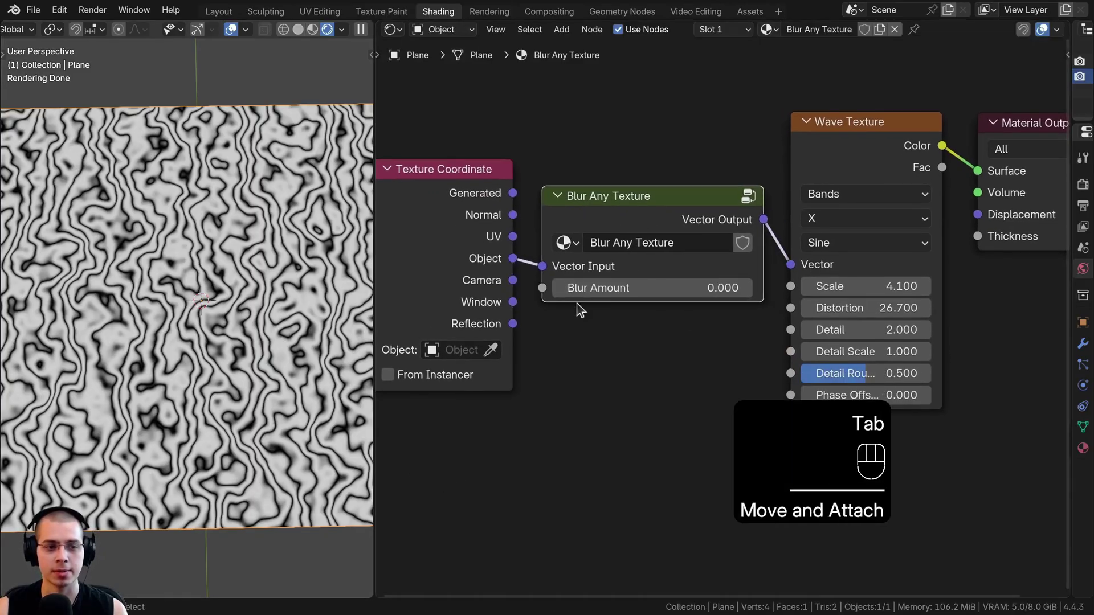
Try a higher Blur Amount on the wave texture and the Generated coordinates as the group's vector input.
{"action": "mouse_move", "coordinate": [607, 288]}
{"action": "left_mouse_down"}
{"action": "mouse_move", "coordinate": [873, 288]}
{"action": "mouse_move", "coordinate": [613, 288]}
{"action": "left_mouse_up"}
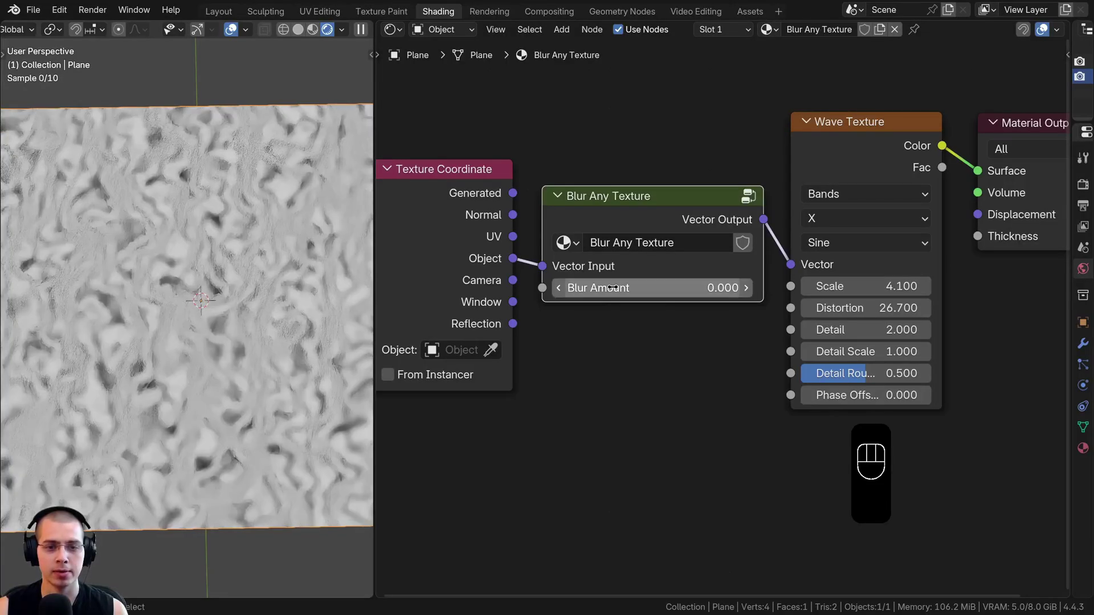
{"action": "left_click_drag", "start_coordinate": [512, 193], "coordinate": [542, 267]}
{"action": "scroll", "coordinate": [584, 246], "scroll_direction": "down", "scroll_amount": 1}
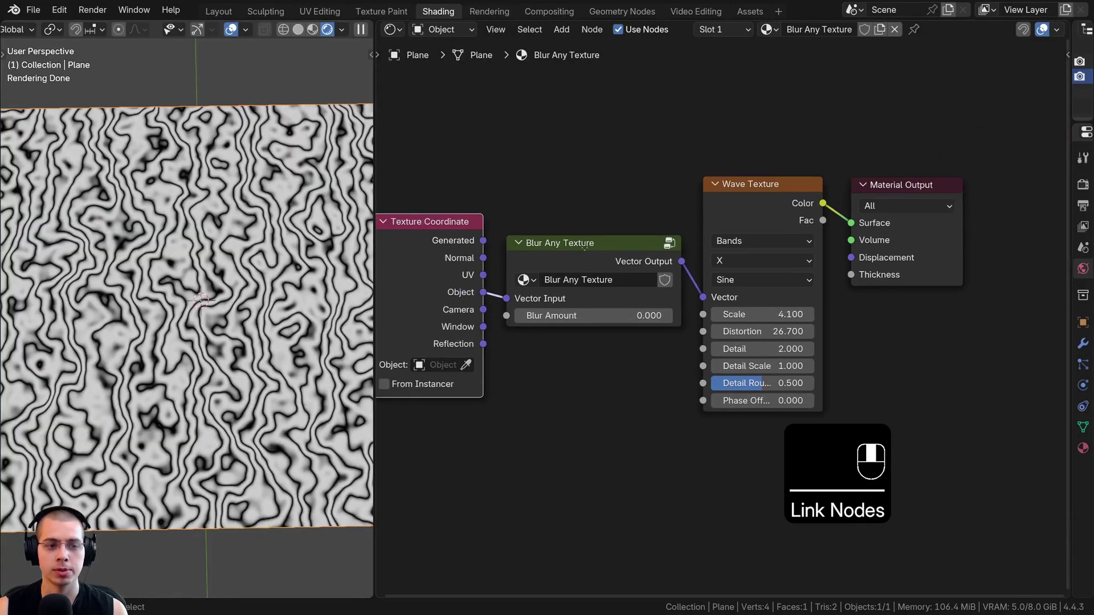
Move the Wave Texture and Material Output nodes away from the group node to make room, and clear the selection.
{"action": "middle_click_drag", "start_coordinate": [584, 246], "coordinate": [527, 265]}
{"action": "left_click_drag", "start_coordinate": [661, 148], "coordinate": [887, 330]}
{"action": "scroll", "coordinate": [735, 289], "scroll_direction": "down", "scroll_amount": 1}
{"action": "key", "text": "g"}
{"action": "left_click", "coordinate": [867, 279]}
{"action": "key", "text": "a"}
Add an Image Texture node, load Sci-Fi Combat Robot 7.jpg into it and place it above the Wave Texture node.
{"action": "key", "text": "shift+a"}
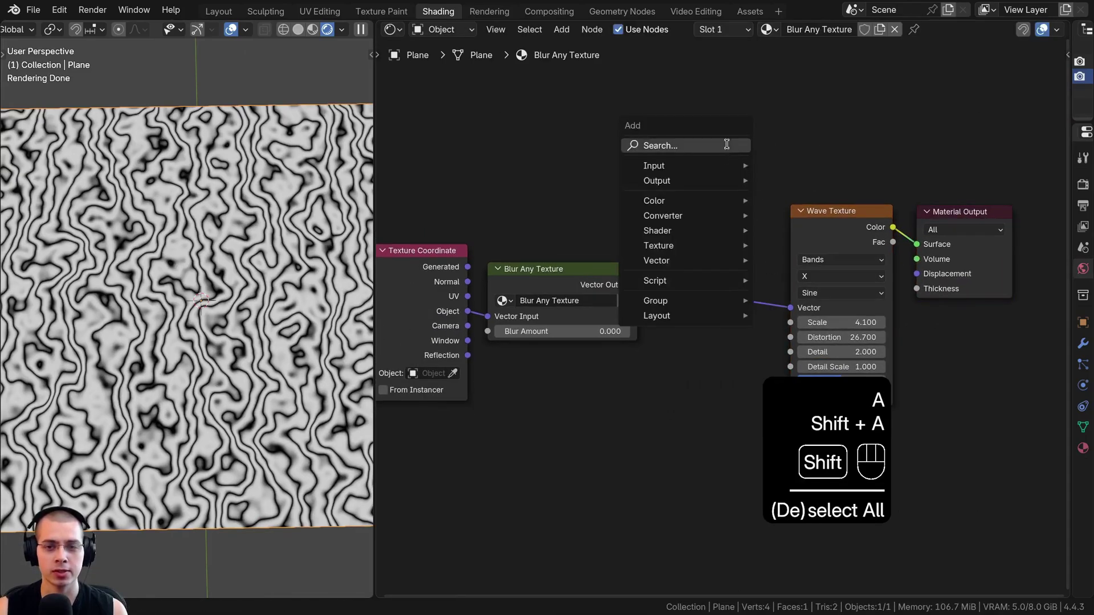
{"action": "left_click", "coordinate": [726, 144]}
{"action": "type", "text": "ima"}
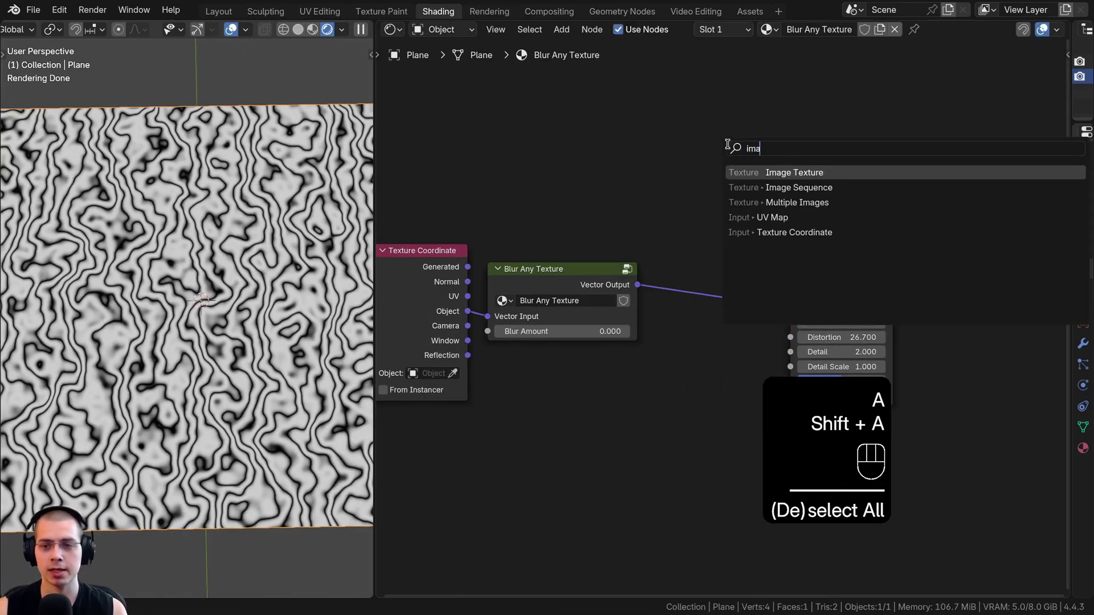
{"action": "left_click", "coordinate": [744, 171]}
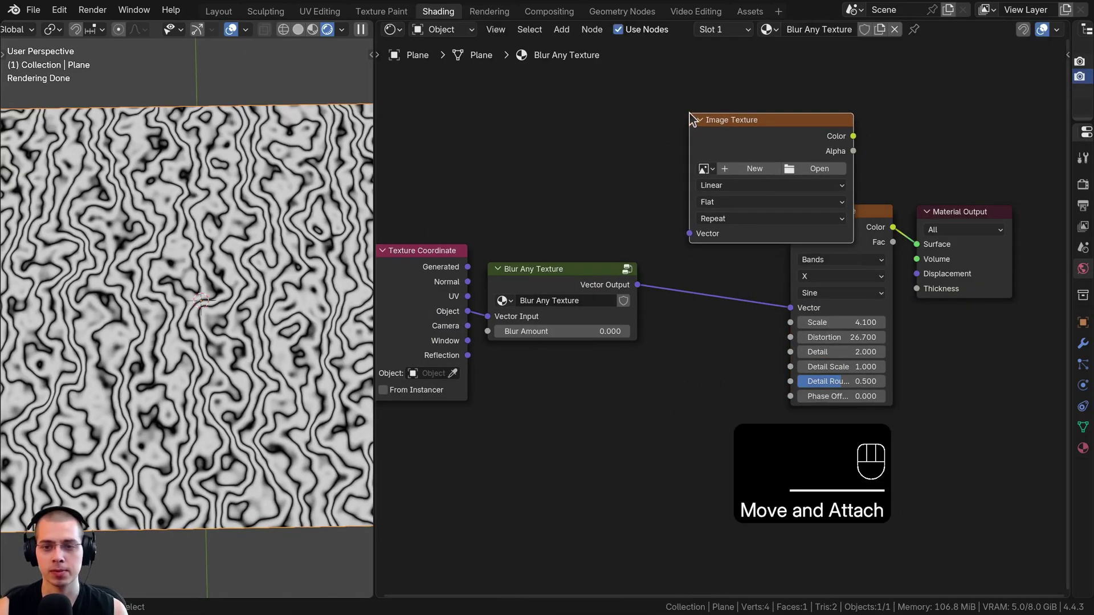
{"action": "left_click", "coordinate": [819, 167]}
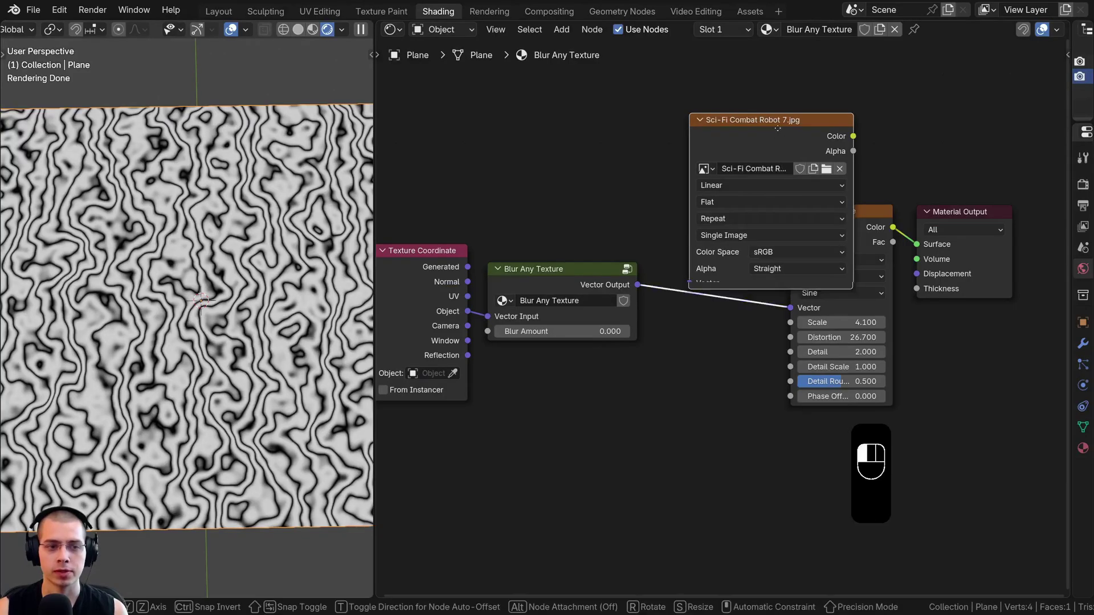
{"action": "left_click_drag", "start_coordinate": [766, 199], "coordinate": [748, 114]}
{"action": "middle_click_drag", "start_coordinate": [748, 114], "coordinate": [706, 228]}
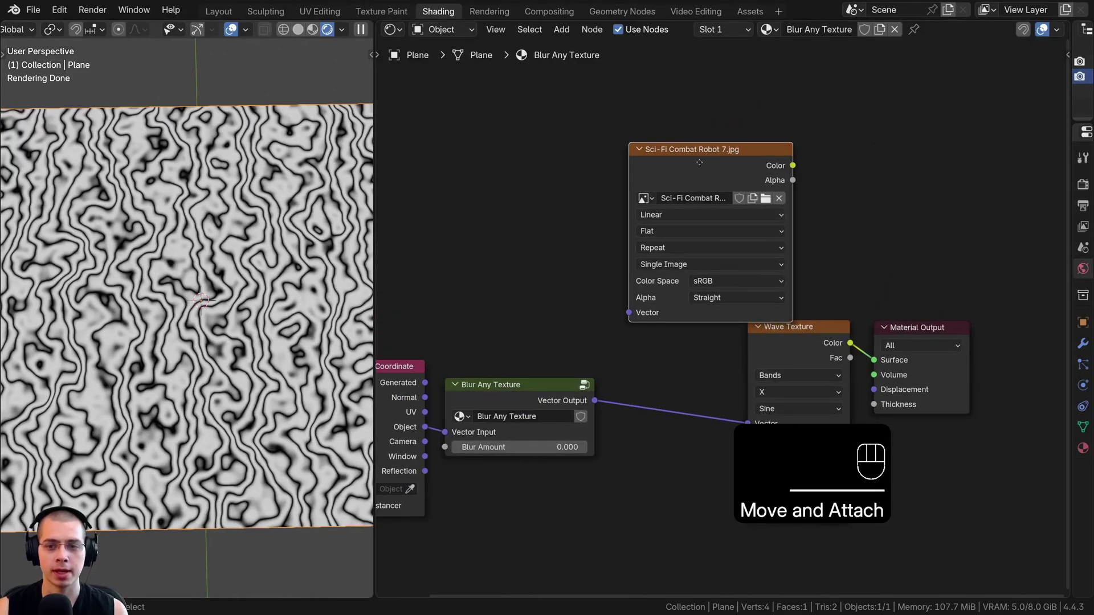
{"action": "left_click_drag", "start_coordinate": [698, 153], "coordinate": [713, 124]}
Reposition the Wave Texture and Material Output nodes below the image node, and clear the selection.
{"action": "left_click_drag", "start_coordinate": [620, 92], "coordinate": [959, 408]}
{"action": "key", "text": "g"}
{"action": "left_click", "coordinate": [915, 455]}
{"action": "key", "text": "a"}
Link the group's Vector Output to the image node's Vector and the image's Color to the Material Output's Surface, adjusting the node positions.
{"action": "left_click_drag", "start_coordinate": [545, 385], "coordinate": [622, 317]}
{"action": "left_click_drag", "start_coordinate": [684, 172], "coordinate": [720, 171]}
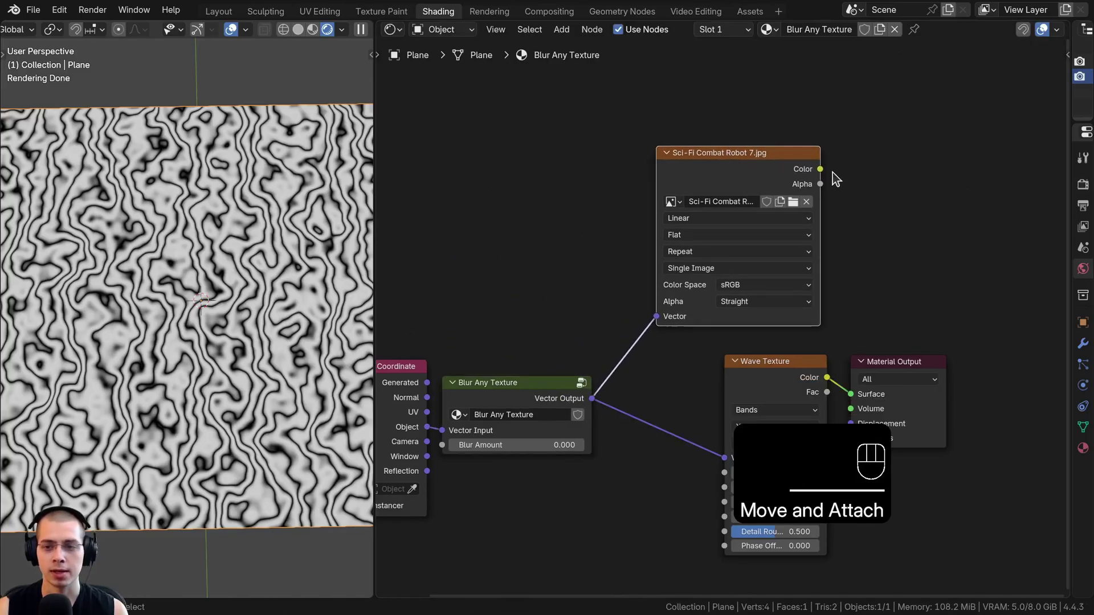
{"action": "left_click_drag", "start_coordinate": [820, 169], "coordinate": [906, 279]}
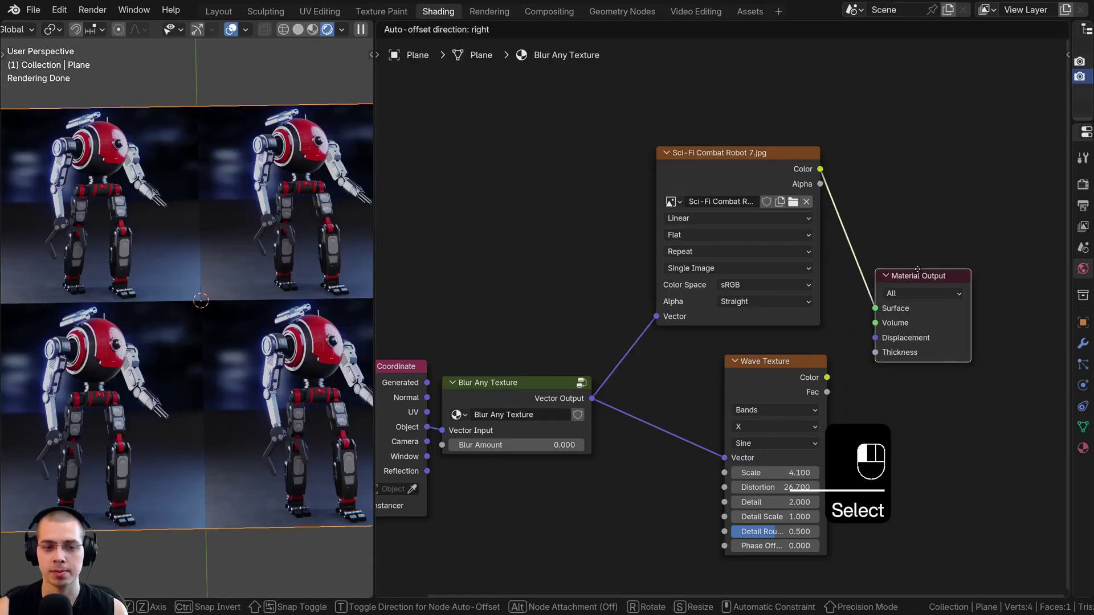
Move the Texture Coordinate node farther from the group node and connect its UV output to the group's Vector Input.
{"action": "middle_click_drag", "start_coordinate": [544, 368], "coordinate": [675, 283]}
{"action": "scroll", "coordinate": [675, 286], "scroll_direction": "up", "scroll_amount": 2}
{"action": "middle_click_drag", "start_coordinate": [521, 306], "coordinate": [561, 235]}
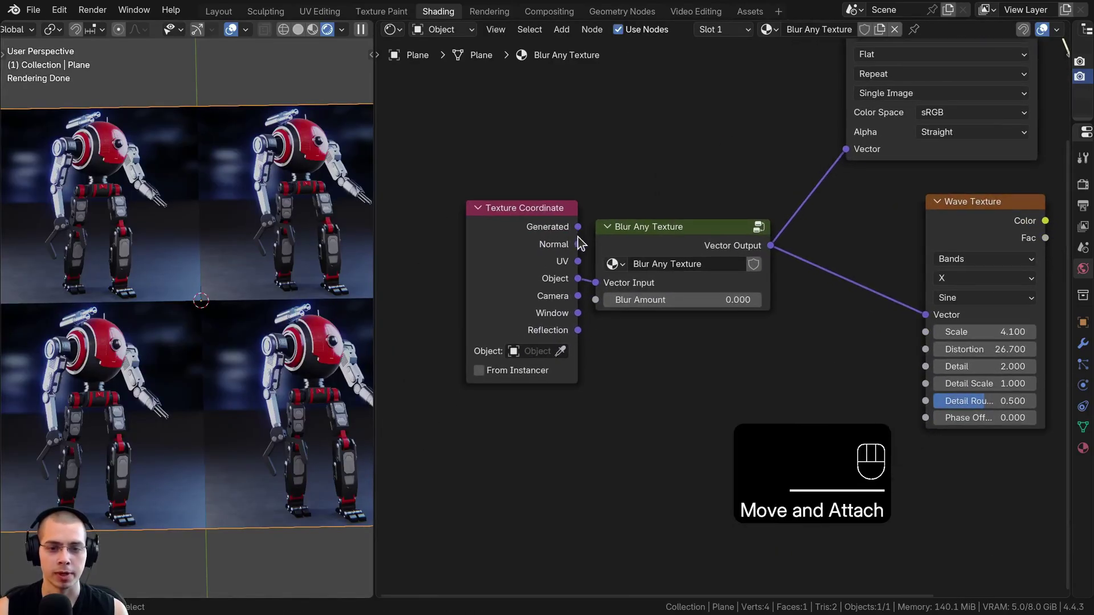
{"action": "left_click_drag", "start_coordinate": [578, 227], "coordinate": [595, 282]}
{"action": "left_click_drag", "start_coordinate": [545, 318], "coordinate": [500, 317]}
{"action": "left_click_drag", "start_coordinate": [533, 279], "coordinate": [595, 283]}
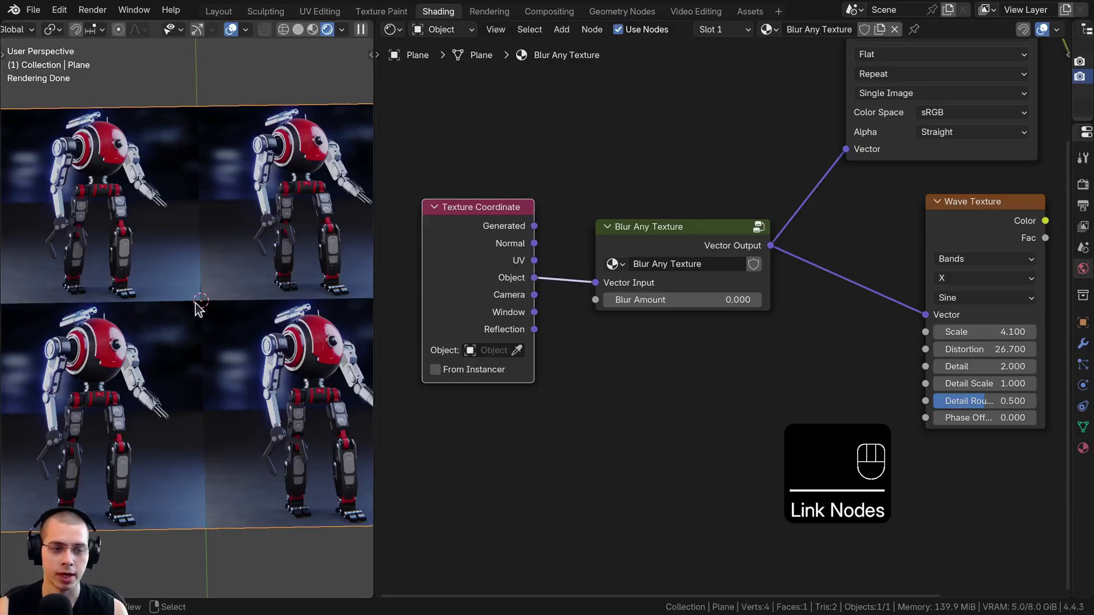
{"action": "scroll", "coordinate": [198, 308], "scroll_direction": "up", "scroll_amount": 1}
{"action": "left_click_drag", "start_coordinate": [534, 261], "coordinate": [544, 281]}
Set the group's Blur Amount to 190.5 for the robot image and nudge the group and Texture Coordinate nodes.
{"action": "middle_click_drag", "start_coordinate": [767, 255], "coordinate": [713, 312]}
{"action": "left_click_drag", "start_coordinate": [604, 402], "coordinate": [679, 403]}
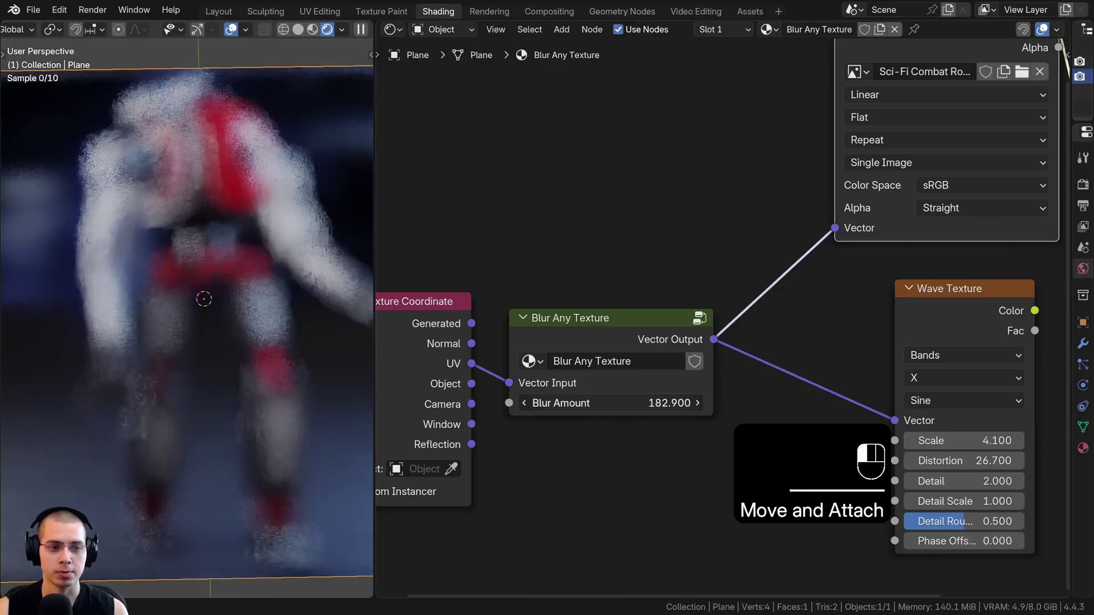
{"action": "left_click_drag", "start_coordinate": [753, 403], "coordinate": [786, 403]}
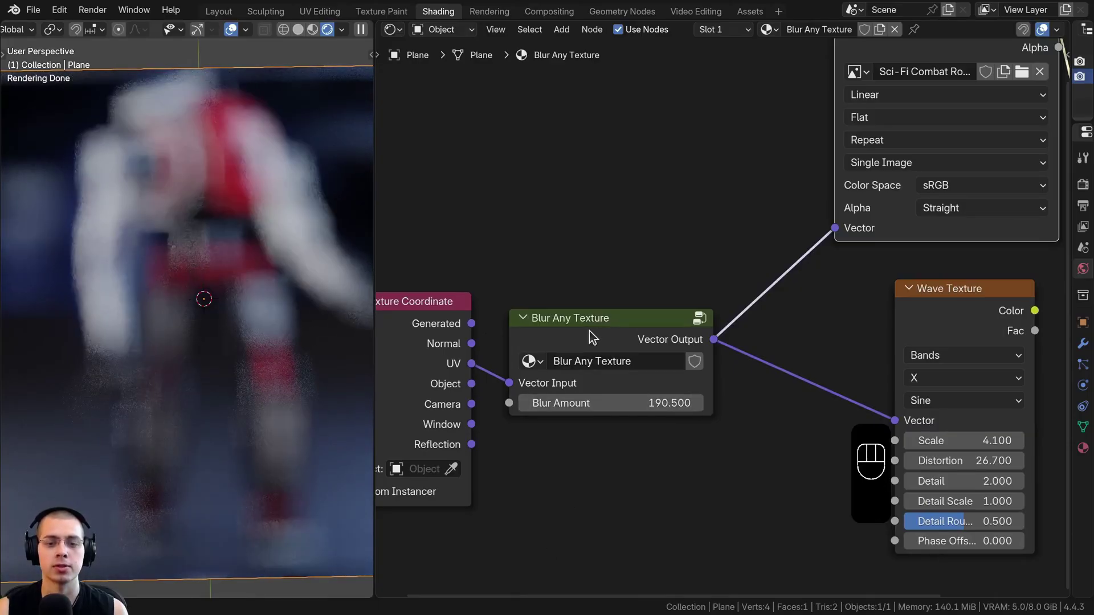
{"action": "left_click_drag", "start_coordinate": [592, 339], "coordinate": [602, 312]}
{"action": "left_click_drag", "start_coordinate": [422, 358], "coordinate": [432, 347]}
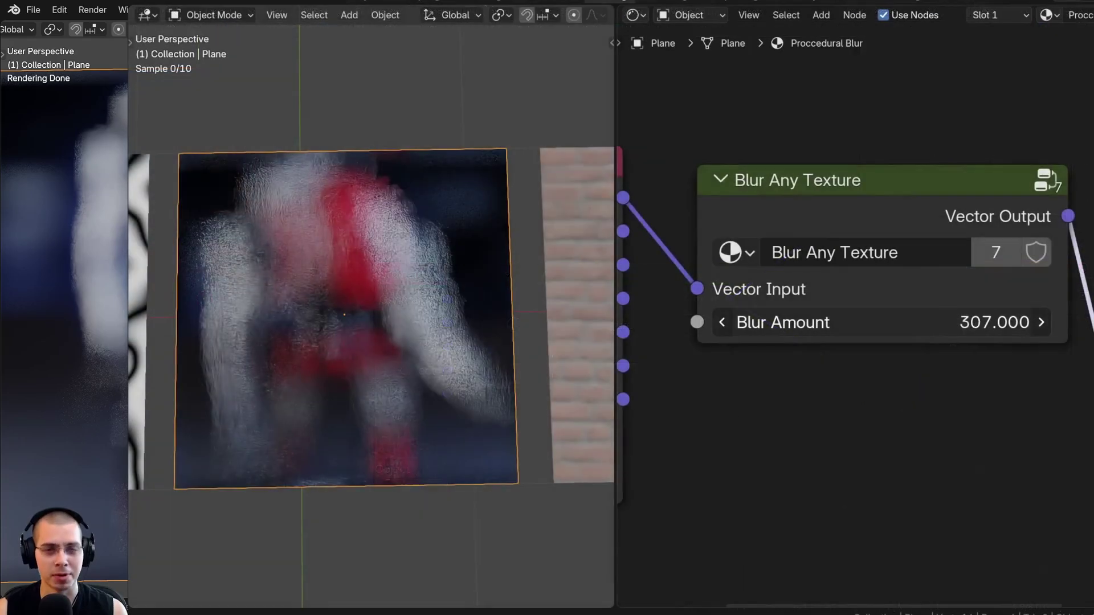
Vary the Blur Amount in the robot image, brick wall and wave texture materials of the comparison planes.
{"action": "left_click_drag", "start_coordinate": [969, 323], "coordinate": [817, 321]}
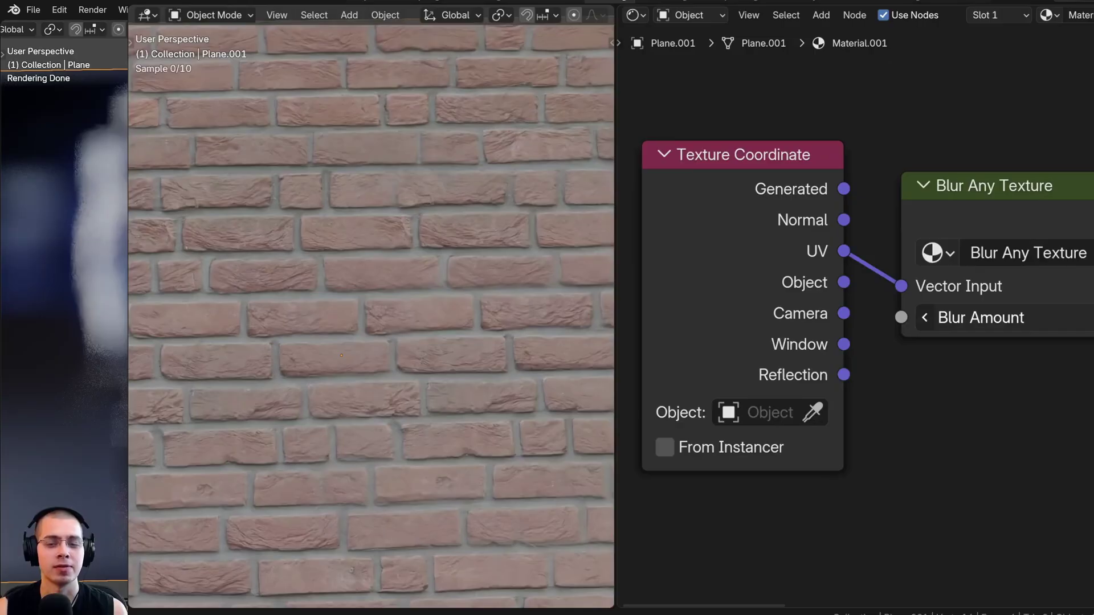
{"action": "left_click_drag", "start_coordinate": [1002, 317], "coordinate": [1082, 318]}
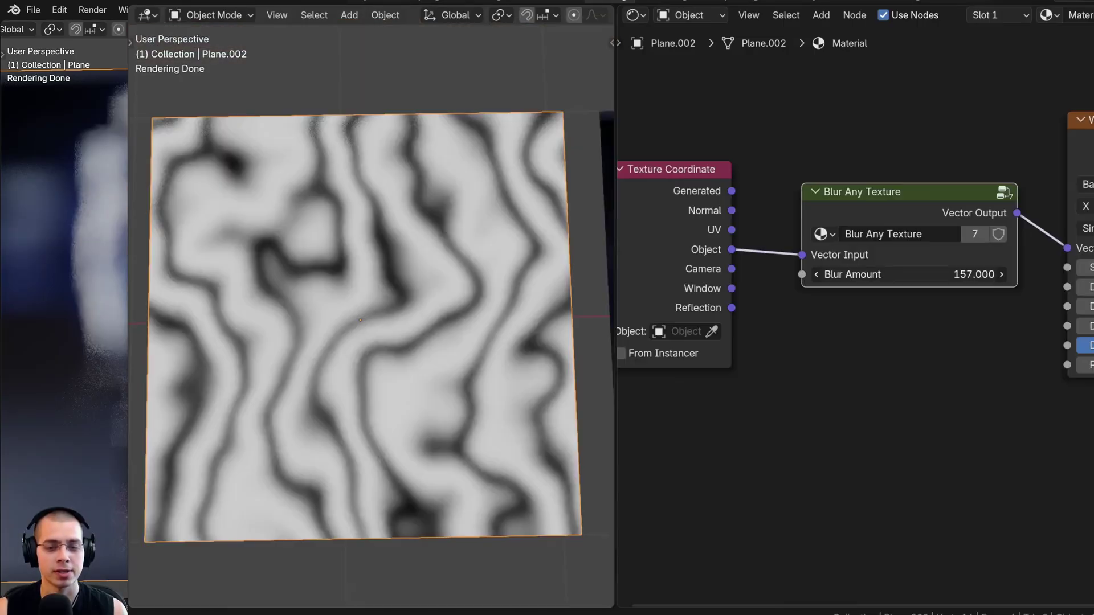
{"action": "left_click_drag", "start_coordinate": [910, 274], "coordinate": [801, 274]}
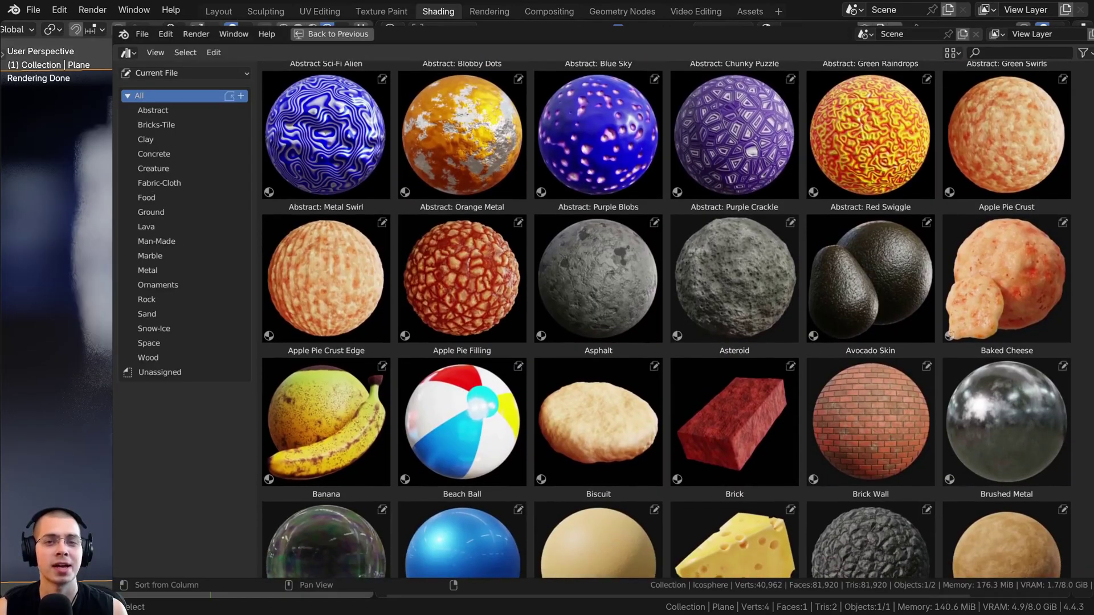
Browse through all the procedural materials in the current file's asset library.
{"action": "scroll", "coordinate": [667, 319], "scroll_direction": "down", "scroll_amount": 10}
{"action": "scroll", "coordinate": [666, 319], "scroll_direction": "down", "scroll_amount": 10}
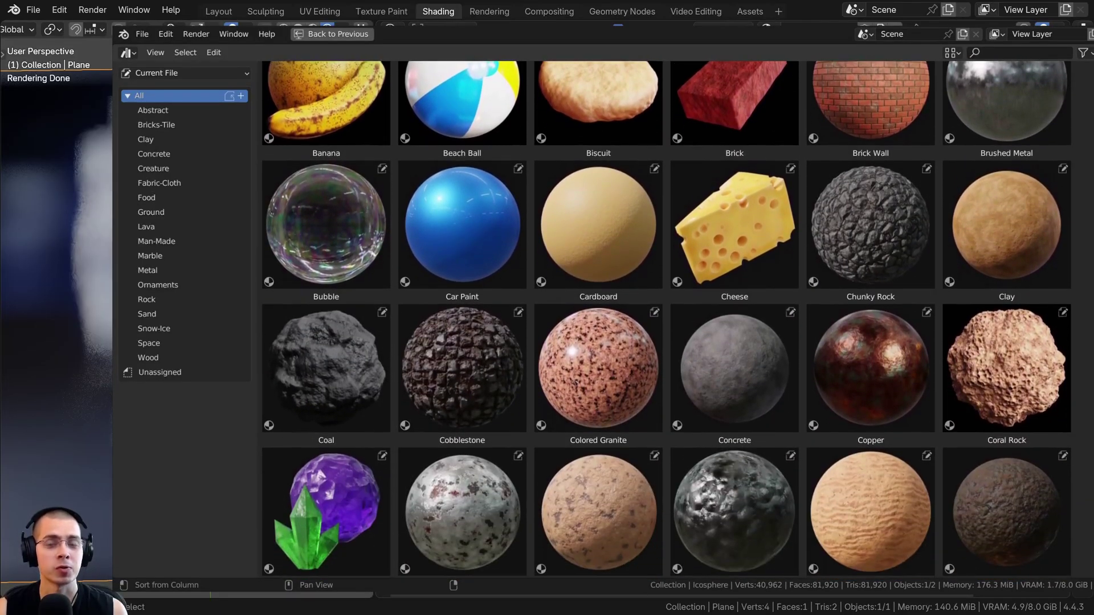
{"action": "scroll", "coordinate": [667, 319], "scroll_direction": "down", "scroll_amount": 6}
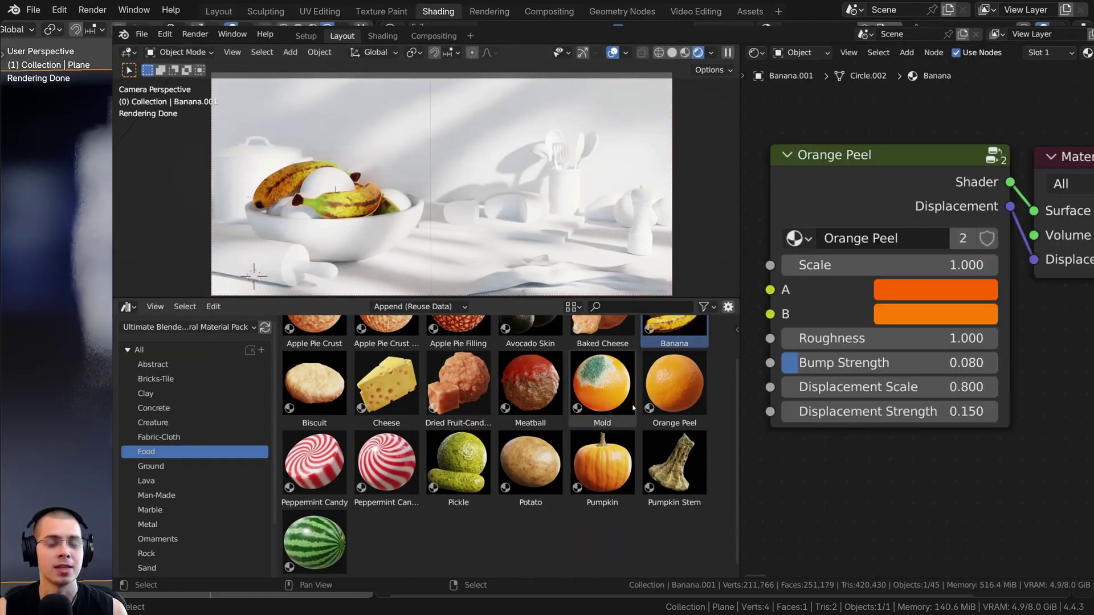
Apply the Orange Peel and Cheese materials to the matching food objects, and the White Granite material found with "gra" to the countertop.
{"action": "left_click_drag", "start_coordinate": [644, 399], "coordinate": [319, 178]}
{"action": "left_click_drag", "start_coordinate": [386, 382], "coordinate": [460, 208]}
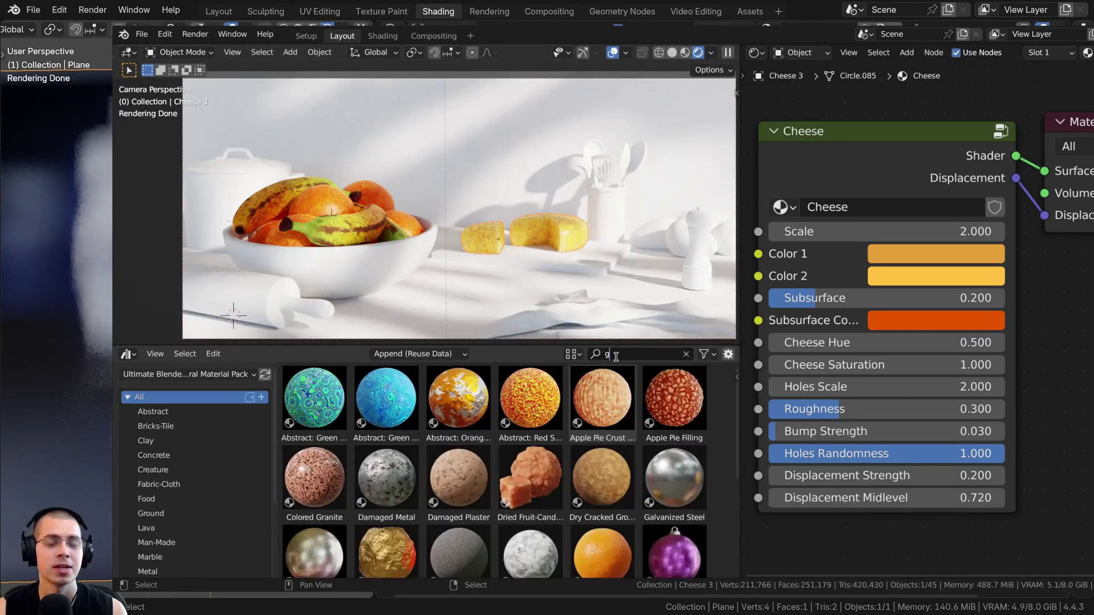
{"action": "type", "text": "gra"}
{"action": "left_click_drag", "start_coordinate": [458, 399], "coordinate": [512, 296]}
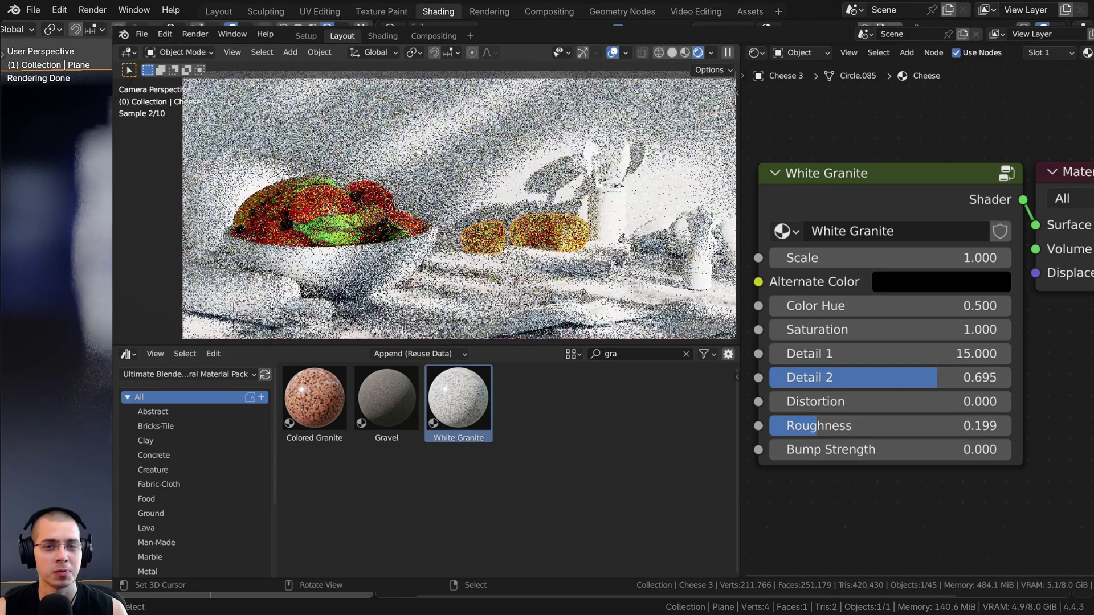